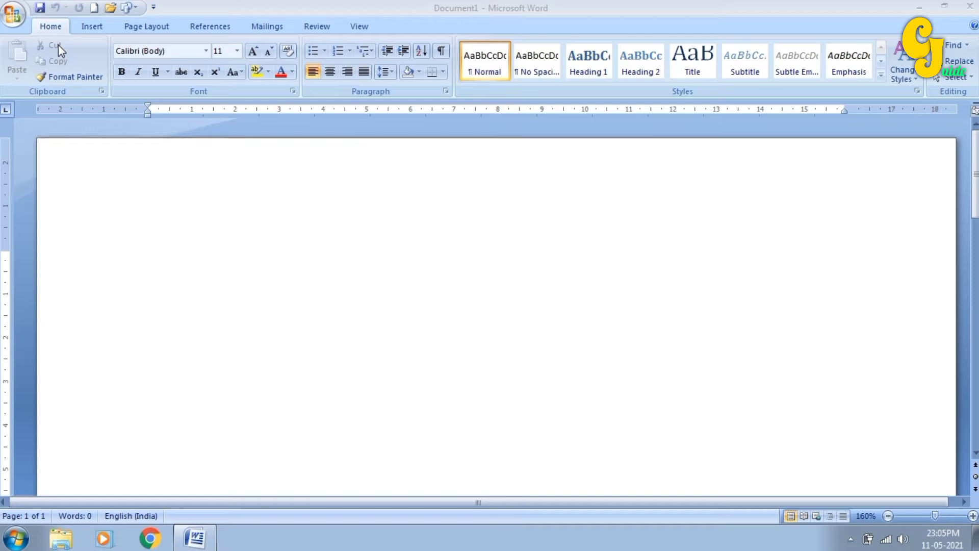
# - Type 'computer guide' on the first line of the blank document
pyautogui.click(194, 238)
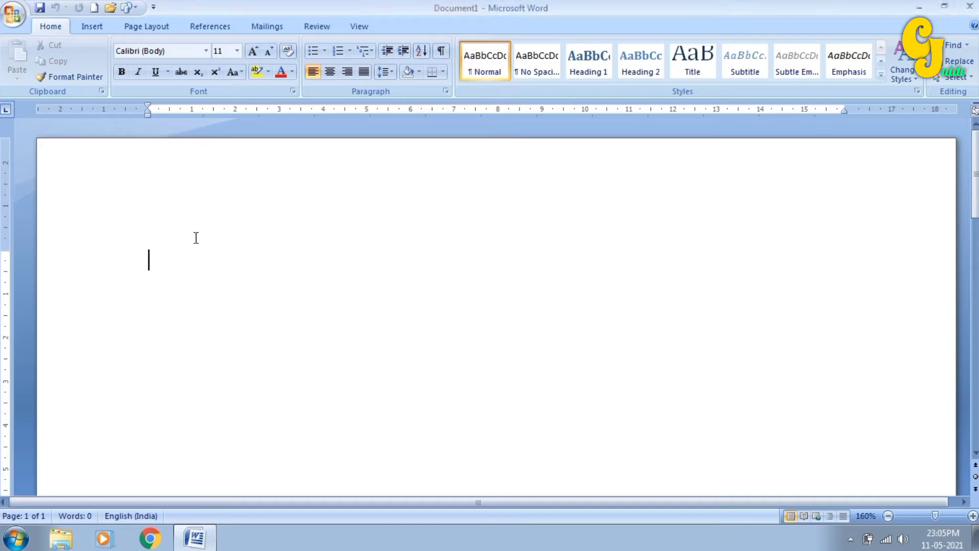
pyautogui.write('compu')
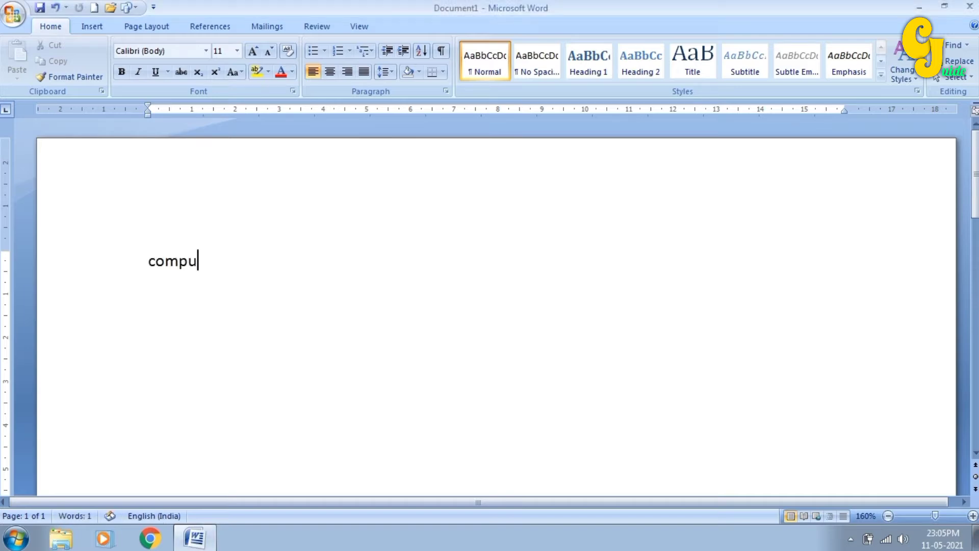
pyautogui.write('ter guide')
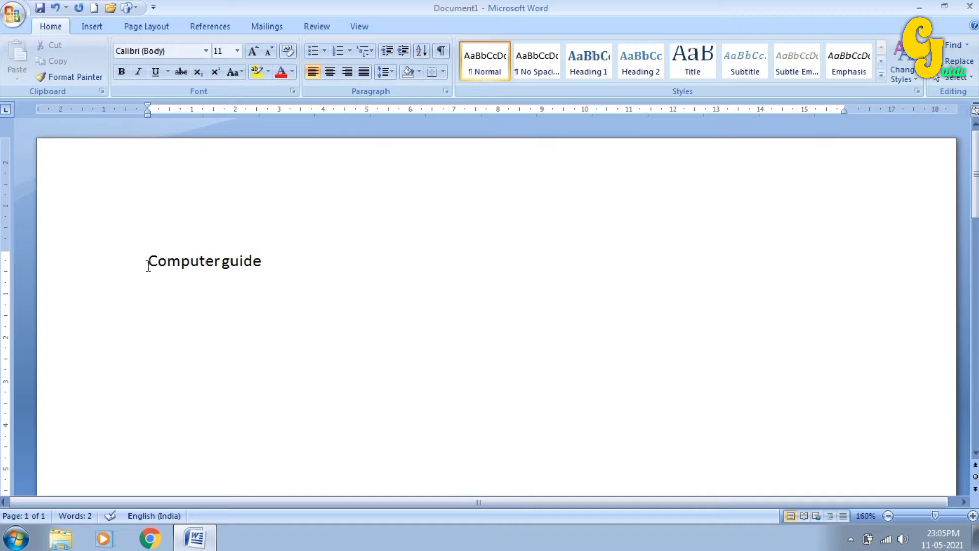
# - Cut 'Computer' and paste it after 'guide' to make the line 'Guide Computer'
pyautogui.moveTo(147, 262); pyautogui.dragTo(219, 267)
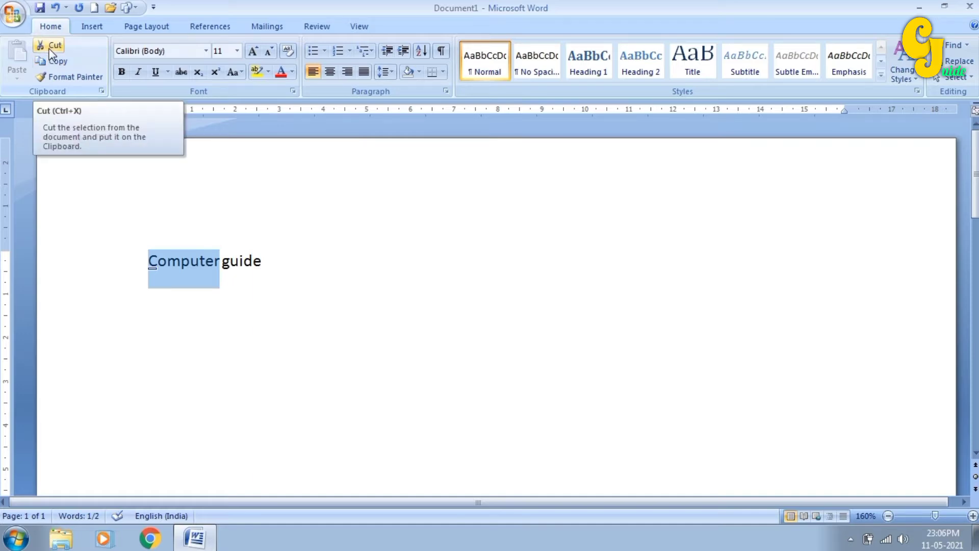
pyautogui.click(50, 46)
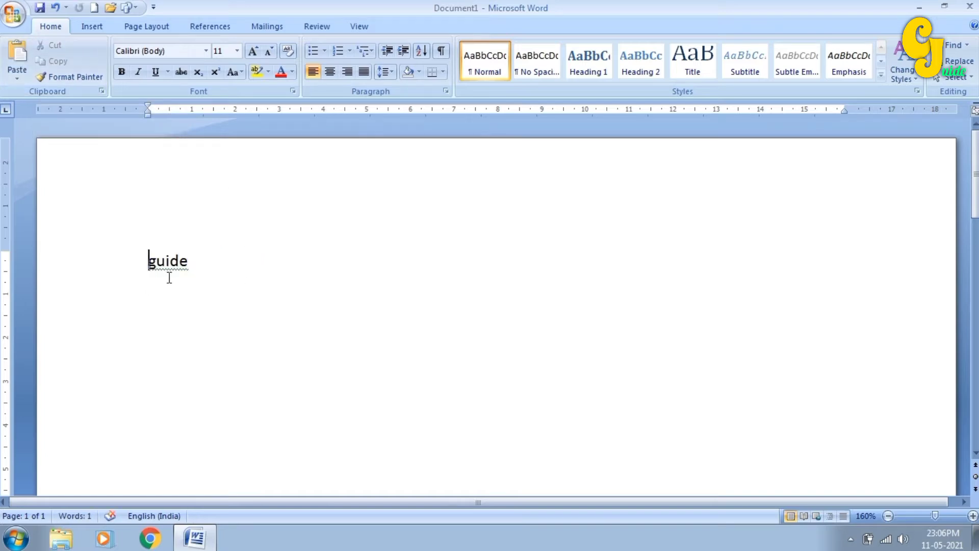
pyautogui.click(226, 266)
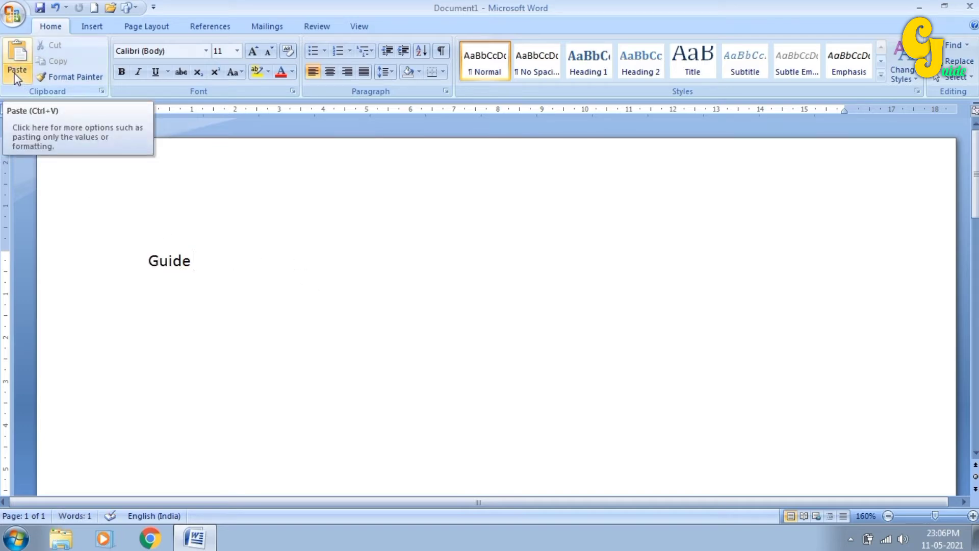
pyautogui.click(17, 54)
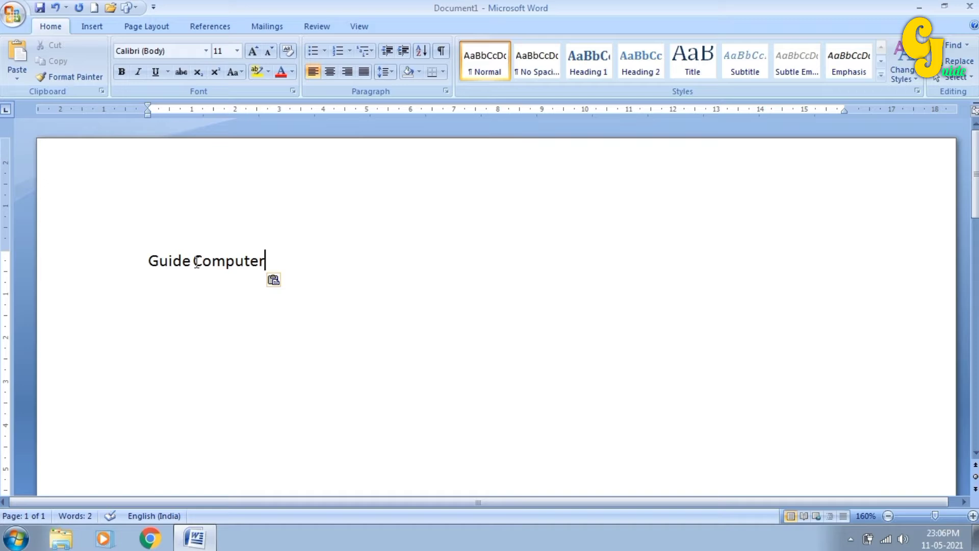
pyautogui.moveTo(193, 262); pyautogui.dragTo(264, 268)
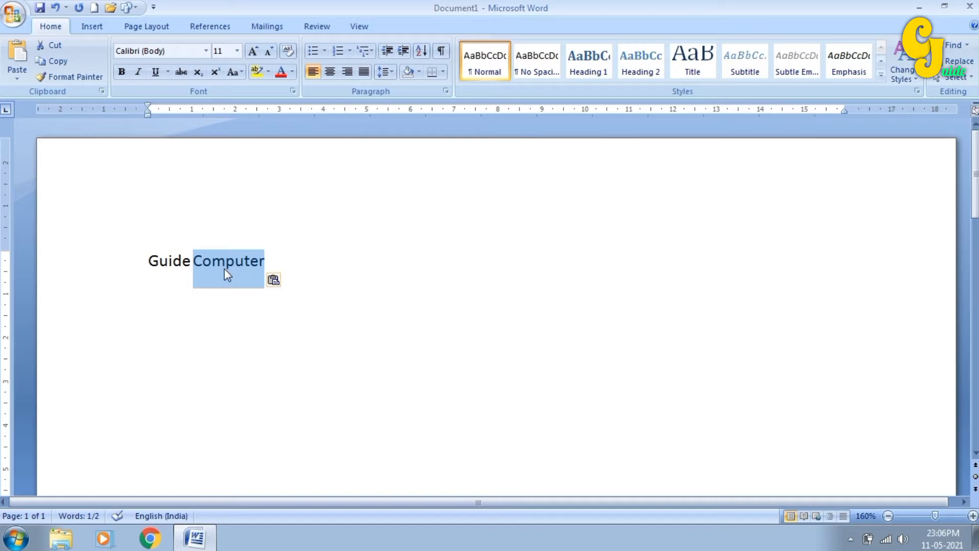
# - Copy 'Computer' and paste it before 'Guide', leaving the paste options unchosen
pyautogui.click(53, 62)
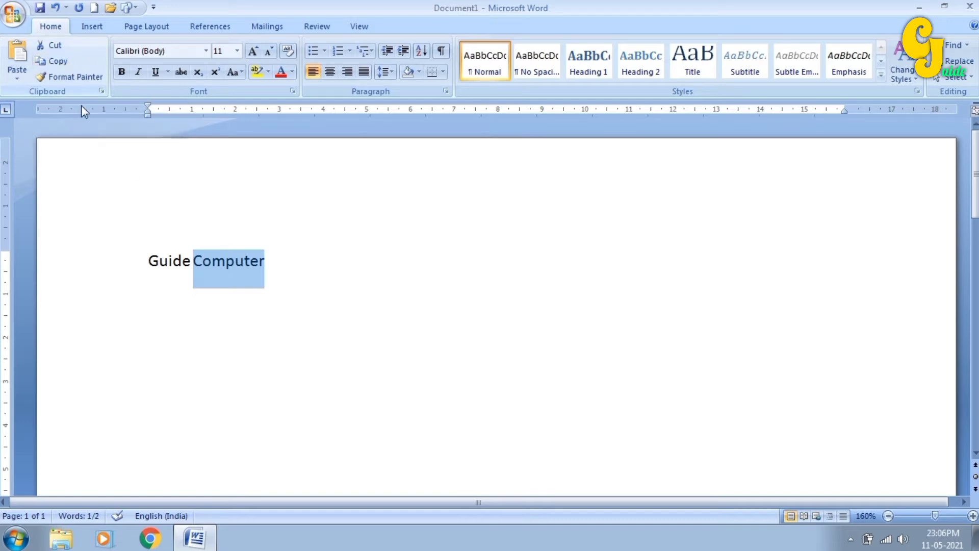
pyautogui.click(144, 260)
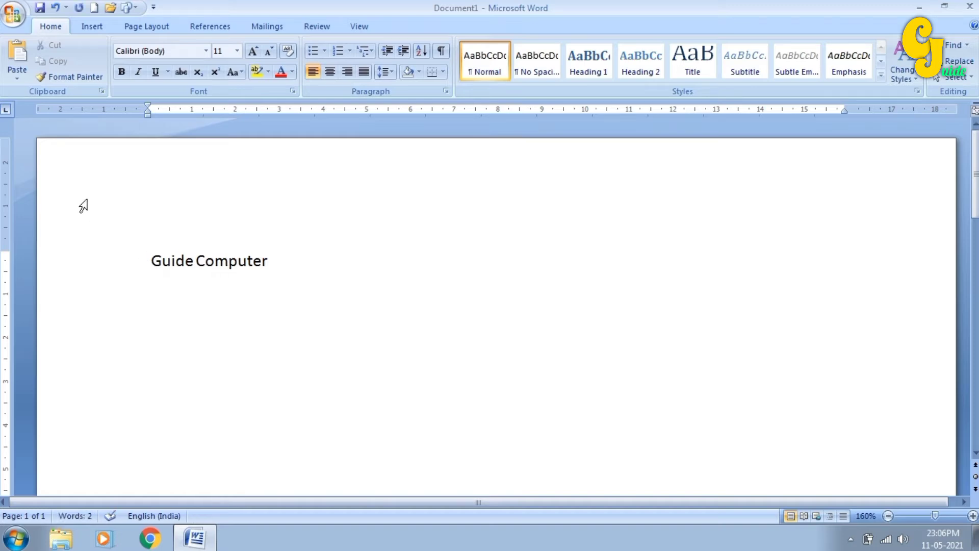
pyautogui.click(11, 59)
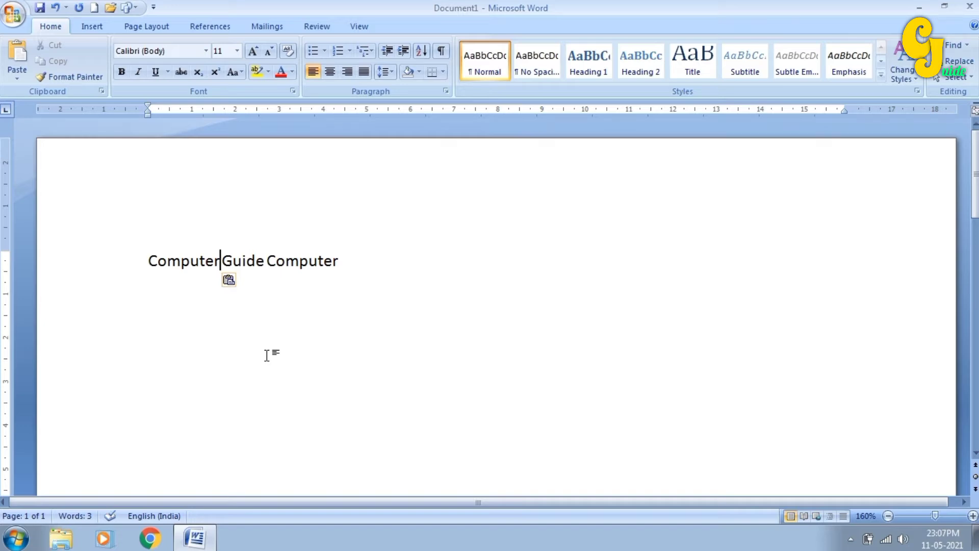
pyautogui.click(18, 78)
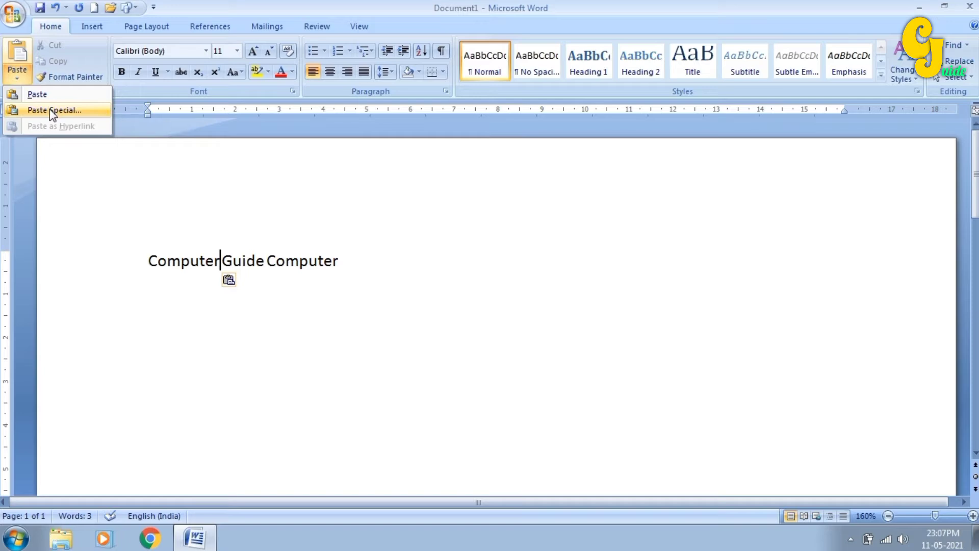
pyautogui.click(228, 264)
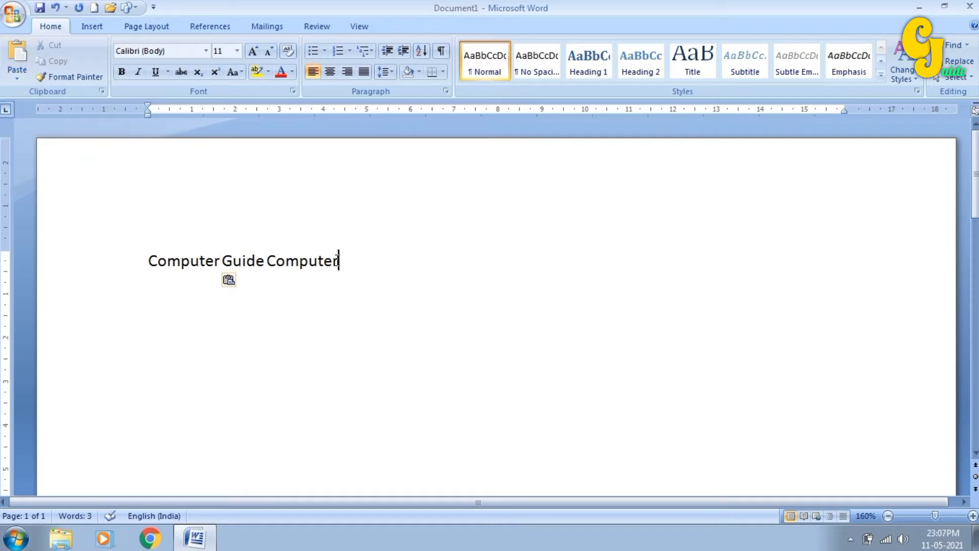
# - Delete the trailing 'Computer' and copy the remaining line 'Computer Guide'
pyautogui.moveTo(338, 261); pyautogui.dragTo(268, 261)
pyautogui.press('Delete')
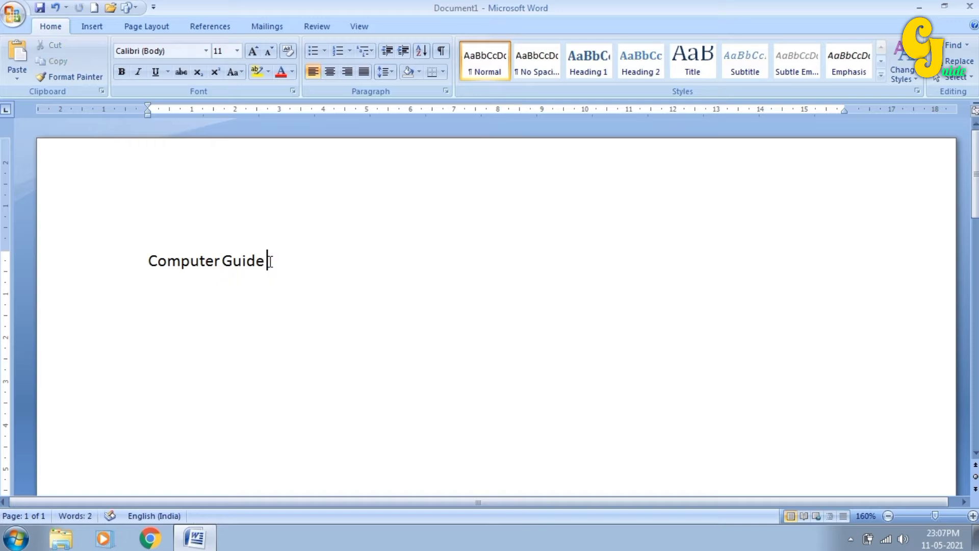
pyautogui.moveTo(148, 261); pyautogui.dragTo(257, 273)
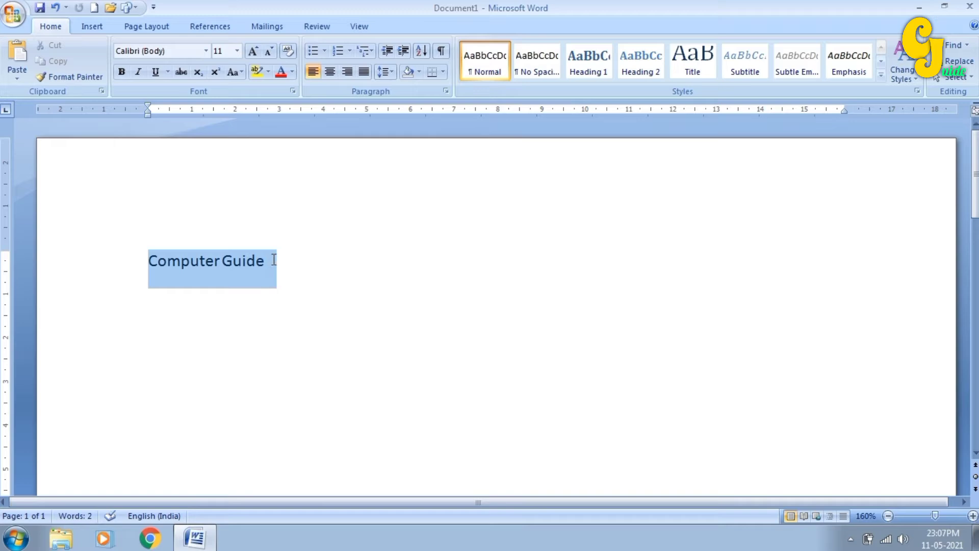
pyautogui.moveTo(273, 260); pyautogui.dragTo(270, 257)
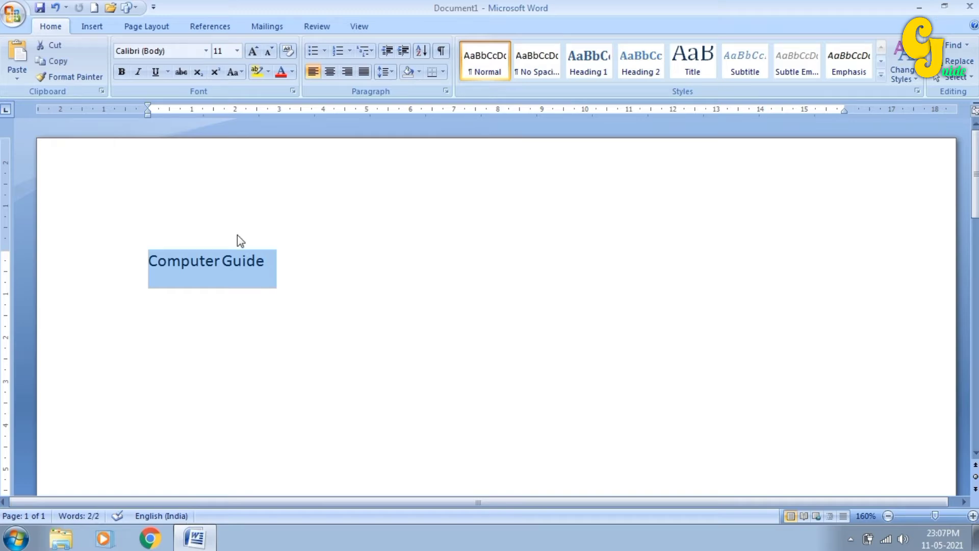
pyautogui.click(54, 63)
pyautogui.hotkey('ctrl', 'c')
# - Paste two extra copies of 'Computer Guide', then delete those copies again
pyautogui.click(291, 267)
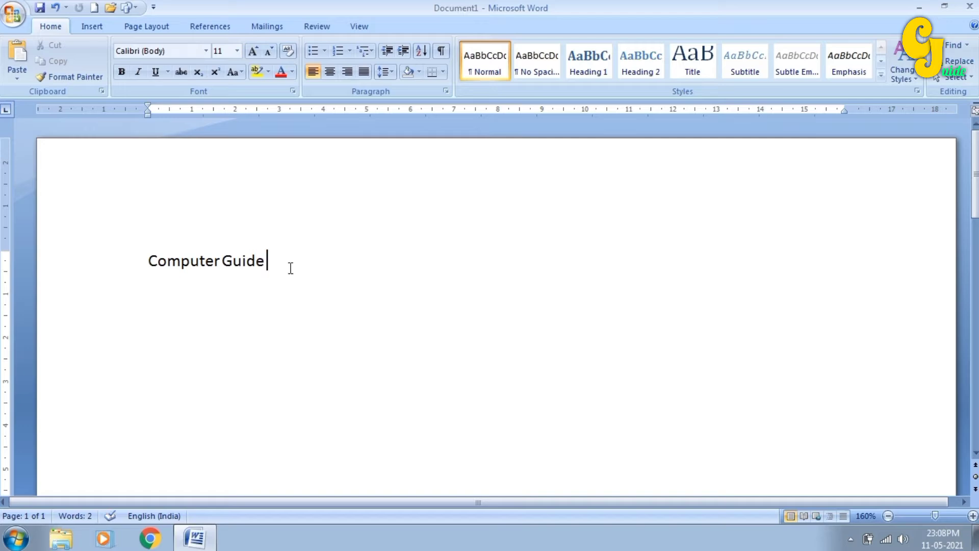
pyautogui.hotkey('ctrl', 'v')
pyautogui.hotkey('ctrl', 'v')
pyautogui.hotkey('ctrl', 'v')
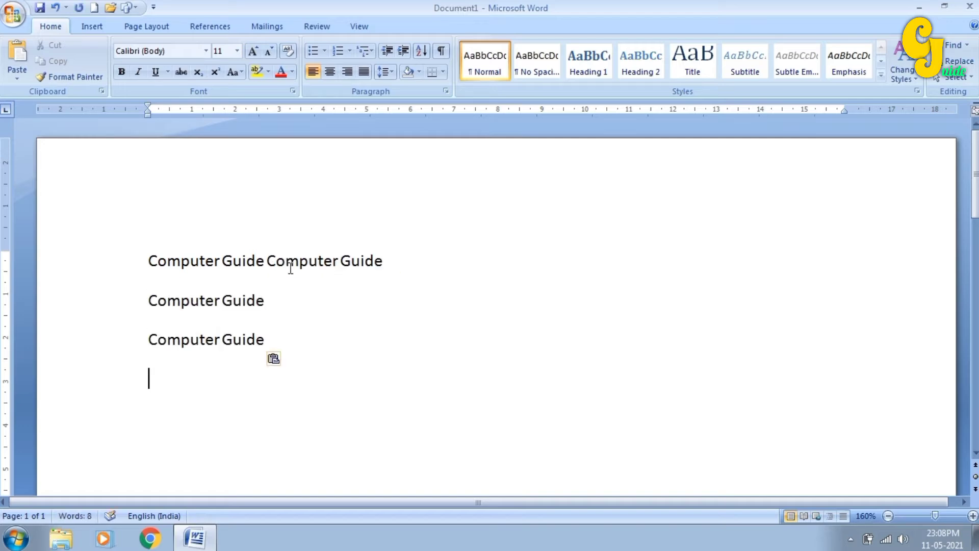
pyautogui.hotkey('ctrl', 'v')
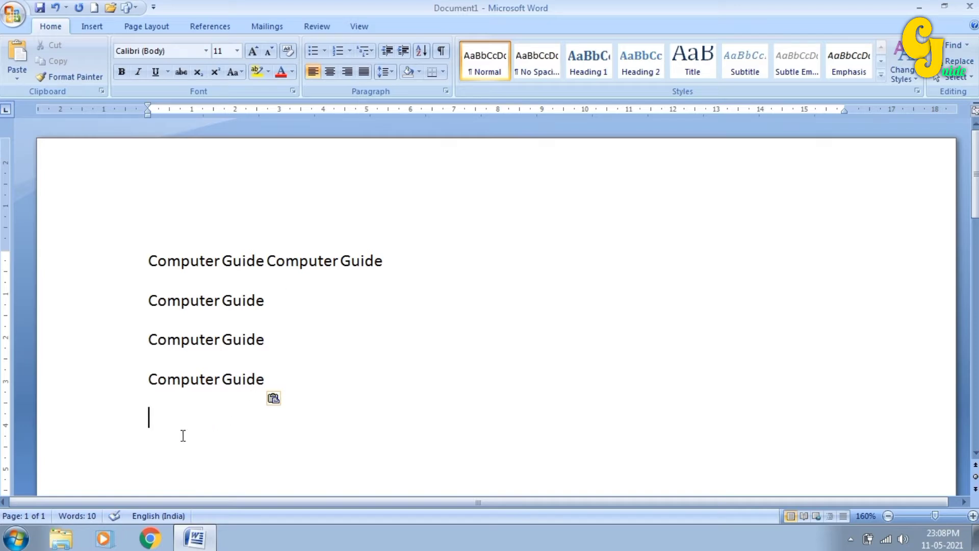
pyautogui.moveTo(181, 435); pyautogui.dragTo(267, 263)
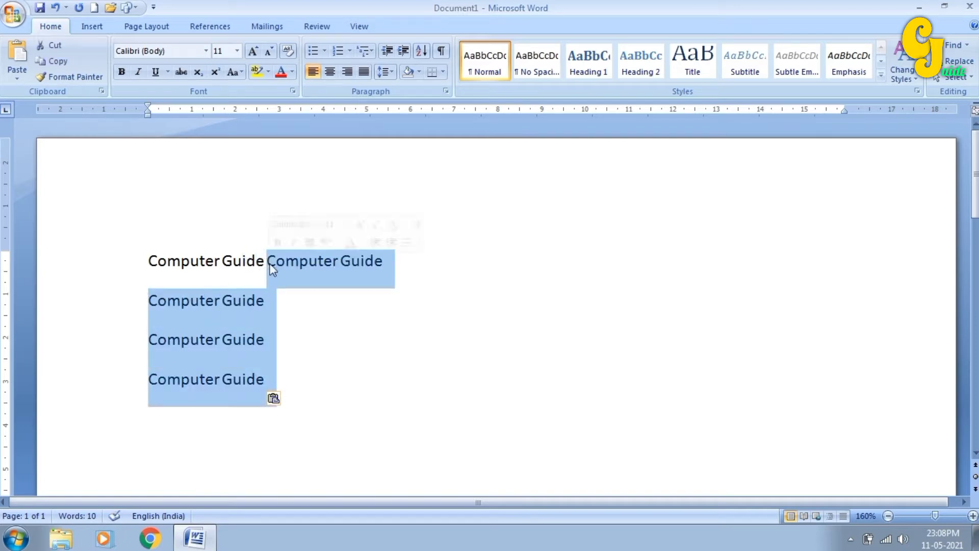
pyautogui.press('Delete')
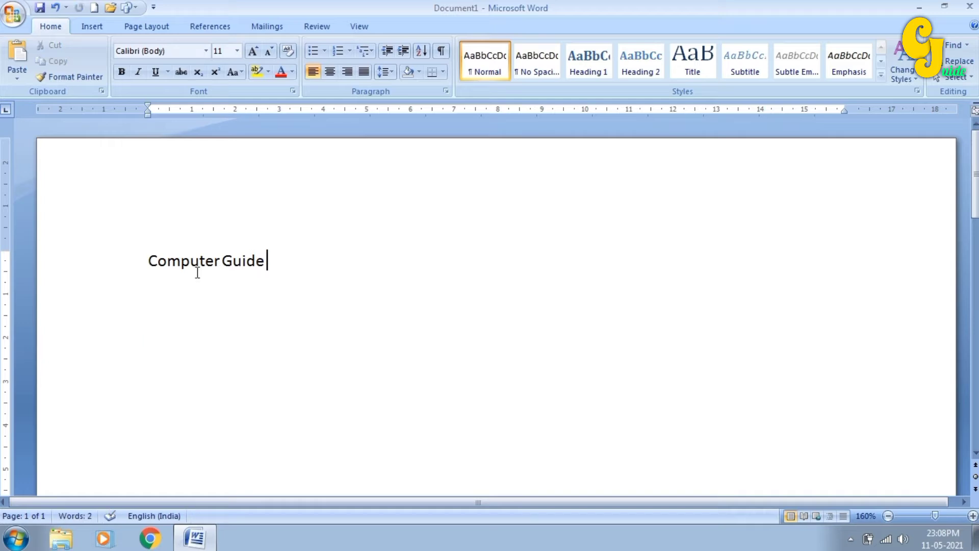
# - Fill the page with repeated pasted copies of 'Computer Guide'
pyautogui.moveTo(149, 261); pyautogui.dragTo(257, 263)
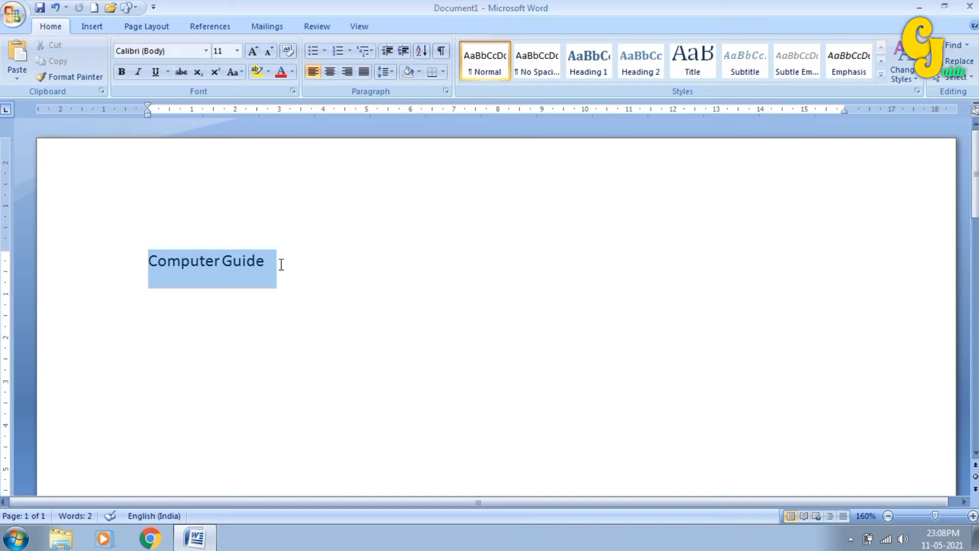
pyautogui.moveTo(279, 264); pyautogui.dragTo(272, 265)
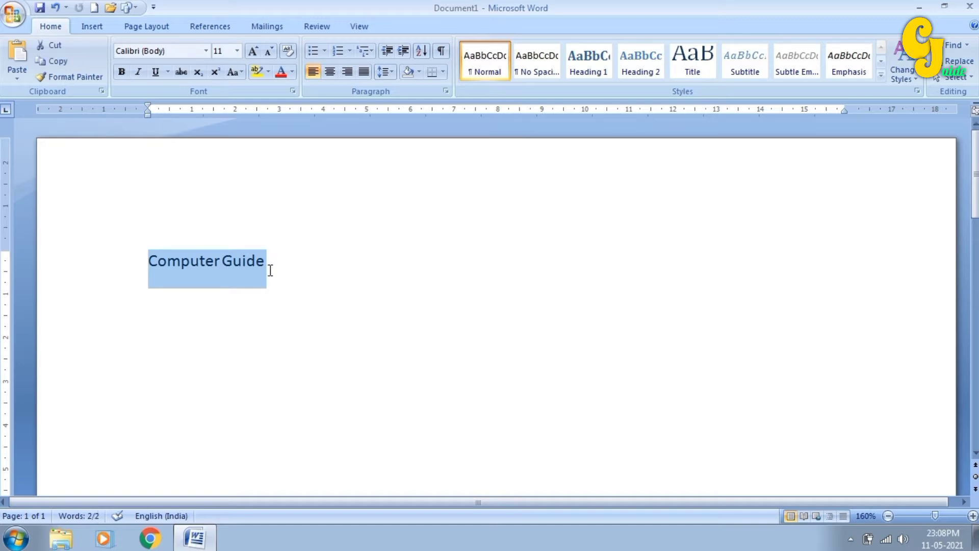
pyautogui.hotkey('ctrl', 'z')
pyautogui.hotkey('ctrl', 'v')
pyautogui.hotkey('ctrl', 'v')
pyautogui.hotkey('ctrl', 'v')
pyautogui.hotkey('ctrl', 'v')
pyautogui.hotkey('ctrl', 'v')
pyautogui.hotkey('ctrl', 'v')
pyautogui.hotkey('ctrl', 'v')
pyautogui.hotkey('ctrl', 'v')
pyautogui.hotkey('ctrl', 'v')
pyautogui.hotkey('ctrl', 'v')
pyautogui.hotkey('ctrl', 'v')
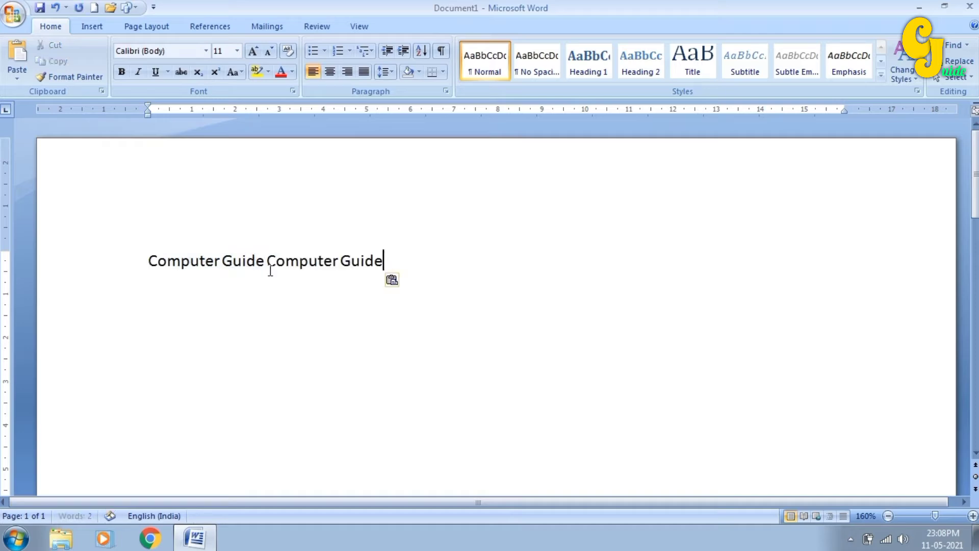
pyautogui.hotkey('ctrl', 'v')
pyautogui.hotkey('ctrl', 'v')
pyautogui.hotkey('ctrl', 'v')
pyautogui.hotkey('ctrl', 'v')
pyautogui.hotkey('ctrl', 'v')
pyautogui.hotkey('ctrl', 'v')
pyautogui.hotkey('ctrl', 'v')
pyautogui.hotkey('ctrl', 'v')
pyautogui.hotkey('ctrl', 'v')
pyautogui.hotkey('ctrl', 'v')
pyautogui.hotkey('ctrl', 'v')
pyautogui.hotkey('ctrl', 'v')
pyautogui.hotkey('ctrl', 'v')
pyautogui.hotkey('ctrl', 'v')
pyautogui.hotkey('ctrl', 'v')
pyautogui.hotkey('ctrl', 'v')
pyautogui.hotkey('ctrl', 'v')
pyautogui.hotkey('ctrl', 'v')
pyautogui.hotkey('ctrl', 'v')
pyautogui.hotkey('ctrl', 'v')
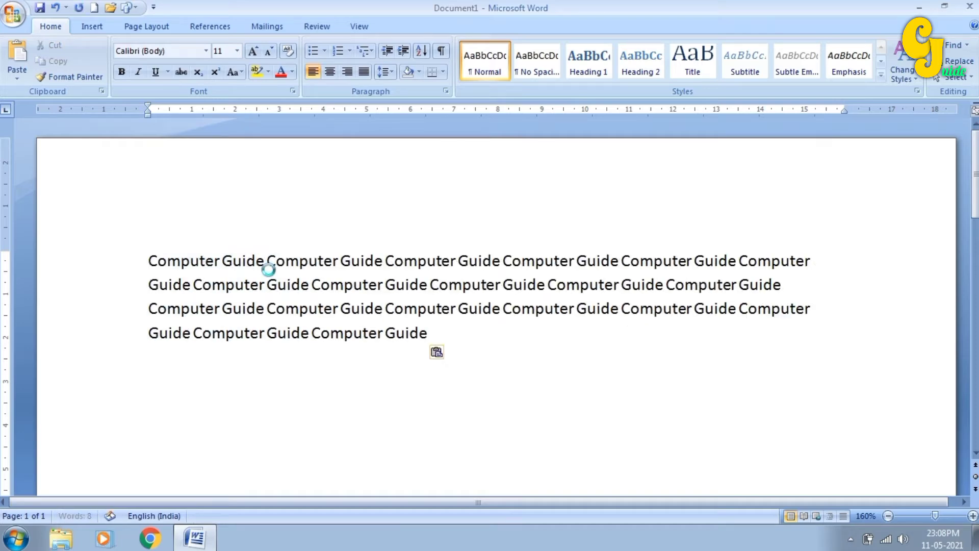
pyautogui.hotkey('ctrl', 'v')
pyautogui.hotkey('ctrl', 'v')
pyautogui.hotkey('ctrl', 'v')
pyautogui.hotkey('ctrl', 'v')
pyautogui.hotkey('ctrl', 'v')
pyautogui.hotkey('ctrl', 'v')
pyautogui.hotkey('ctrl', 'v')
pyautogui.hotkey('ctrl', 'v')
pyautogui.hotkey('ctrl', 'v')
pyautogui.hotkey('ctrl', 'v')
pyautogui.hotkey('ctrl', 'v')
pyautogui.hotkey('ctrl', 'v')
pyautogui.hotkey('ctrl', 'v')
pyautogui.hotkey('ctrl', 'v')
pyautogui.hotkey('ctrl', 'v')
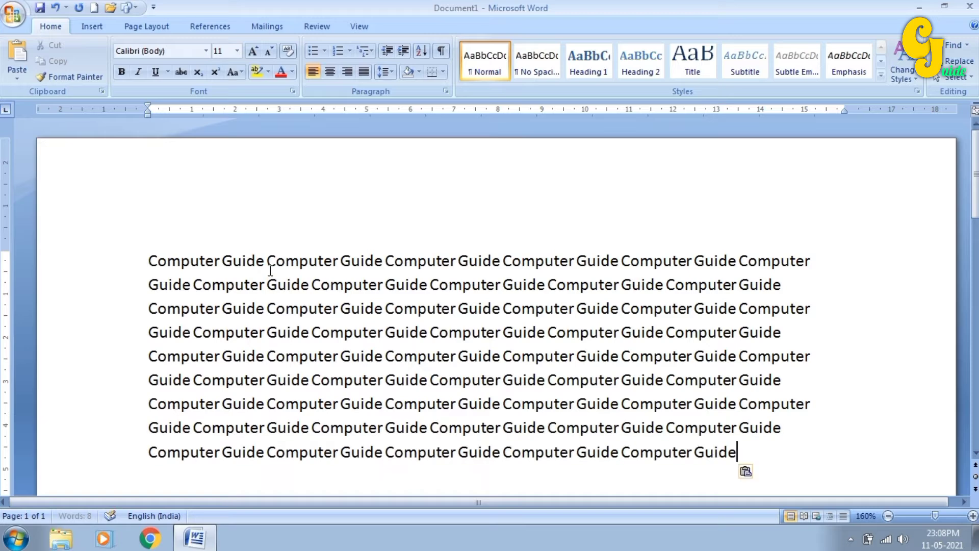
pyautogui.hotkey('ctrl', 'v')
pyautogui.hotkey('ctrl', 'v')
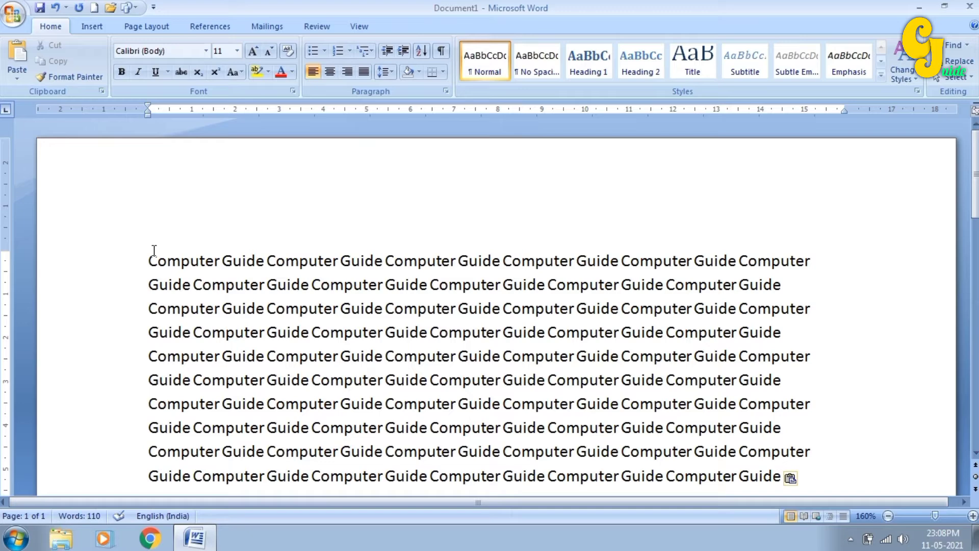
# - Justify all the repeated text, then cut it from the page
pyautogui.moveTo(148, 260); pyautogui.dragTo(802, 474)
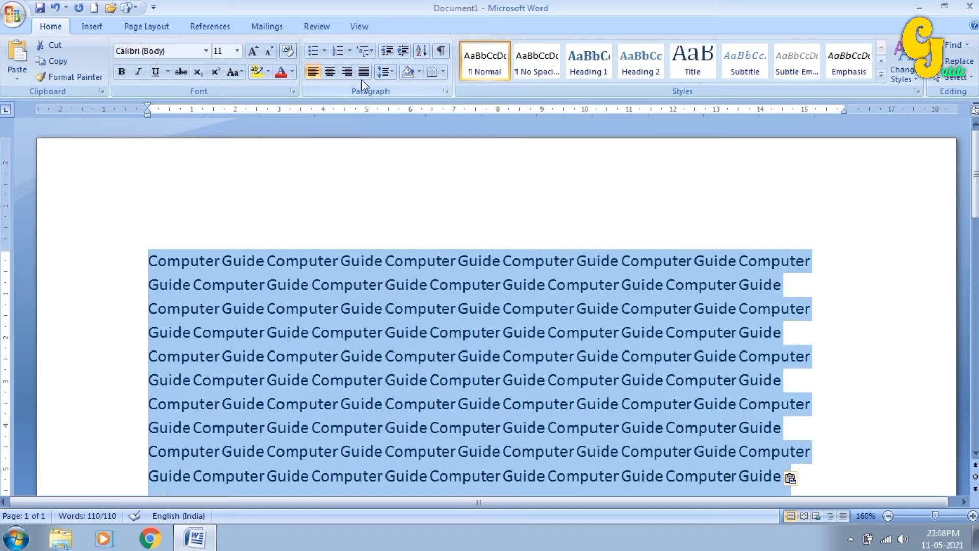
pyautogui.click(364, 73)
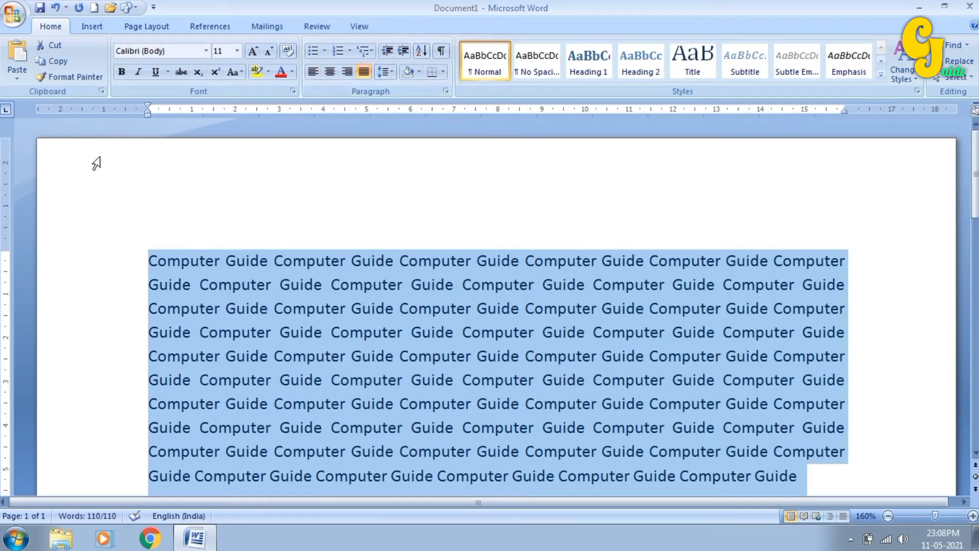
pyautogui.click(51, 51)
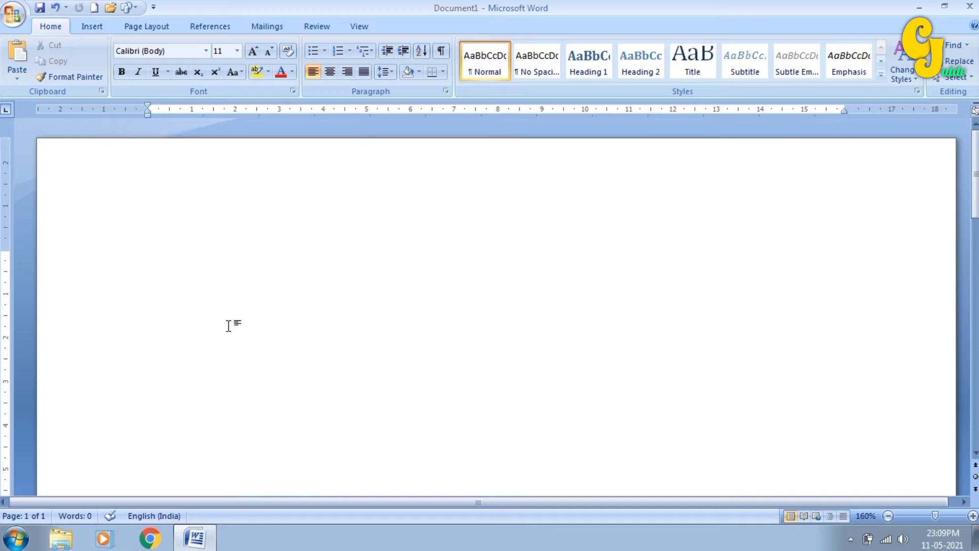
# - Paste the cut text via Paste Special as a Picture (Windows Metafile)
pyautogui.click(19, 80)
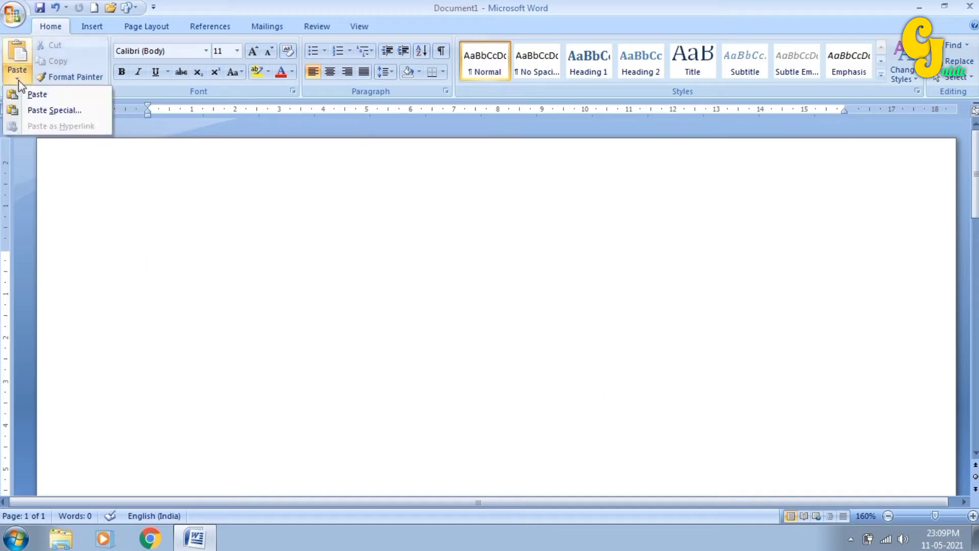
pyautogui.click(25, 111)
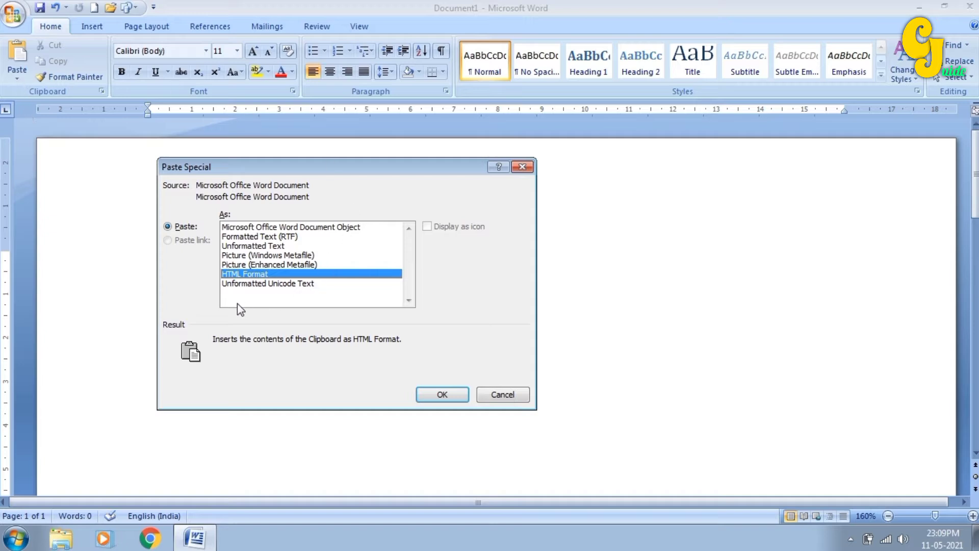
pyautogui.moveTo(195, 163); pyautogui.dragTo(235, 165)
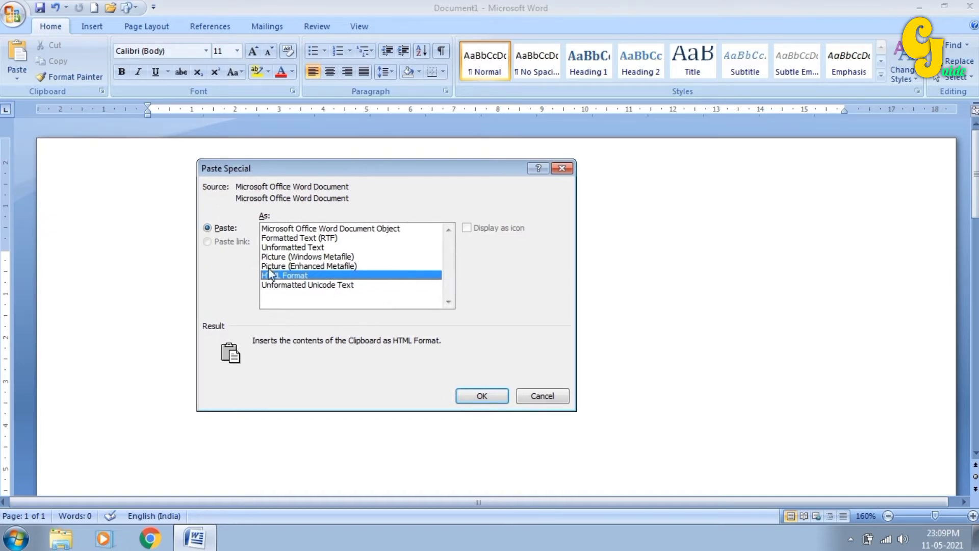
pyautogui.click(319, 257)
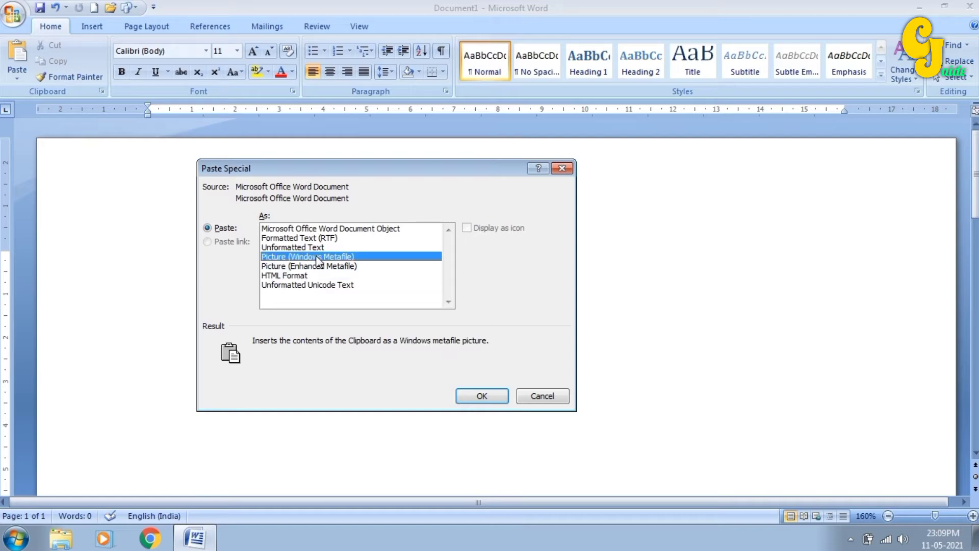
pyautogui.click(465, 397)
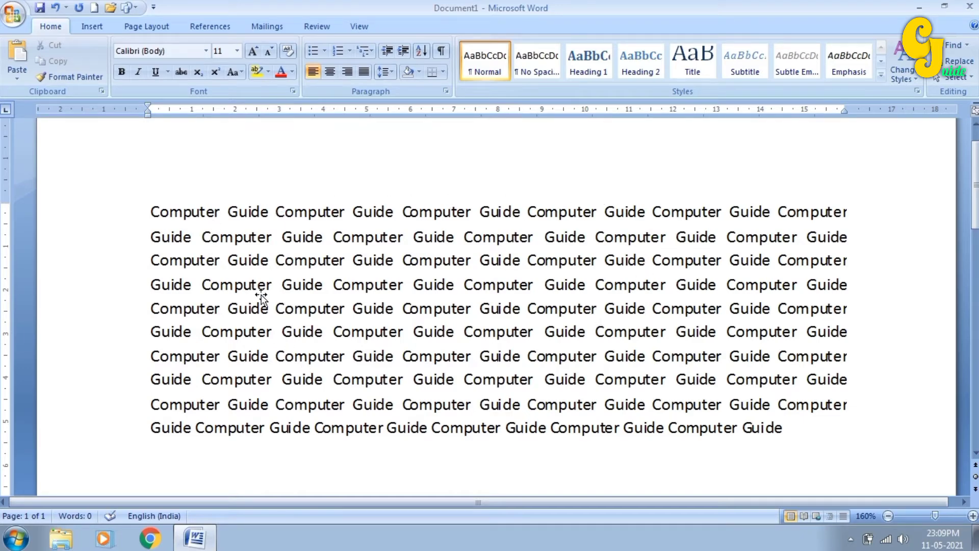
# - Set the Computer Guide picture's text wrapping to Through and drag it to the page top
pyautogui.click(265, 258)
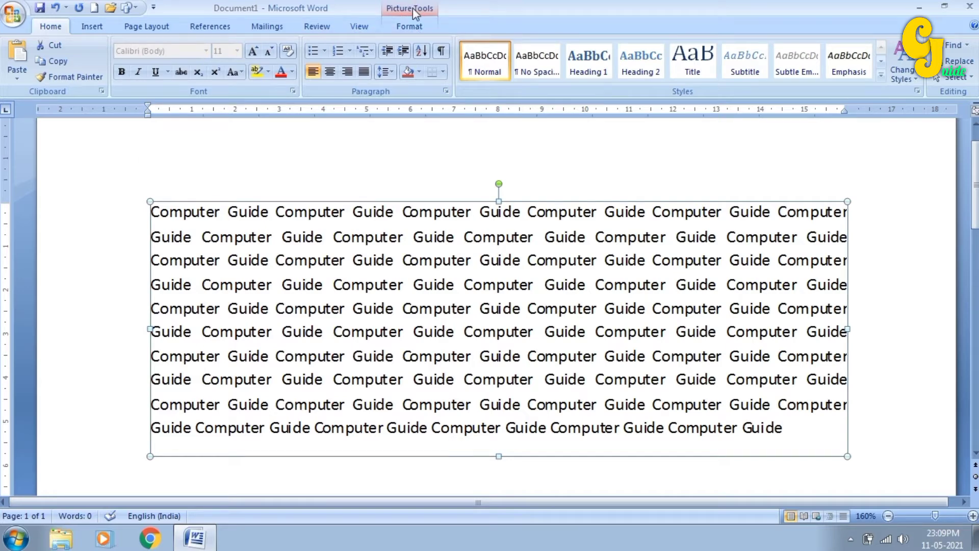
pyautogui.click(409, 24)
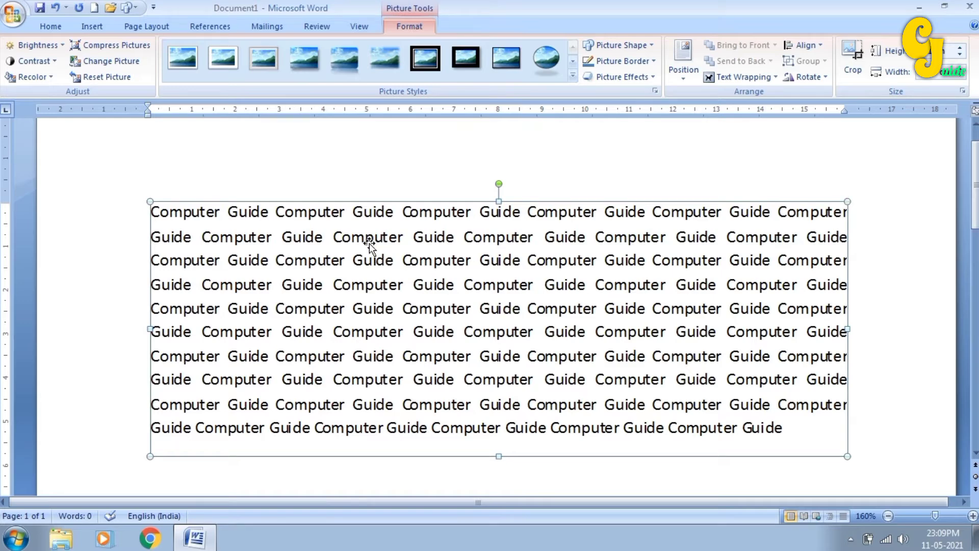
pyautogui.scroll(1, 465, 253)
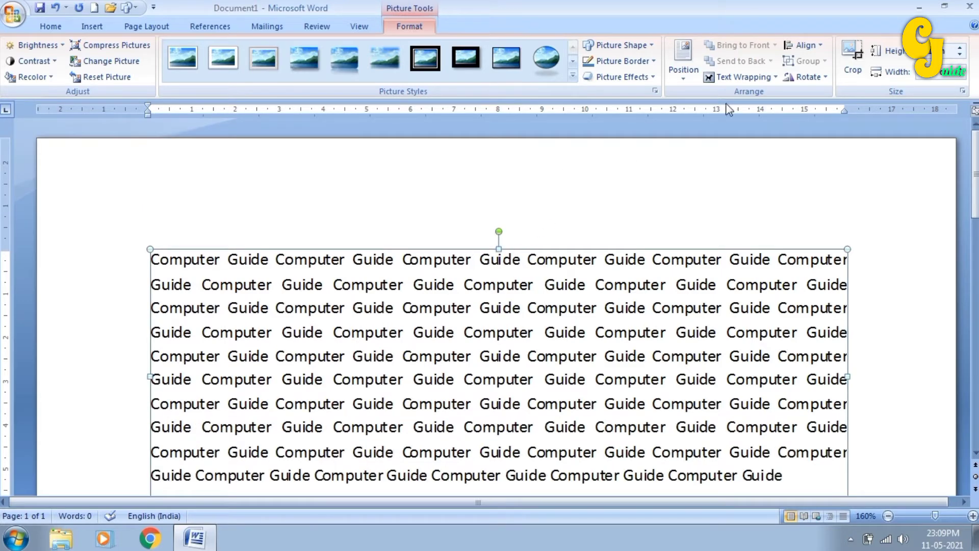
pyautogui.click(742, 77)
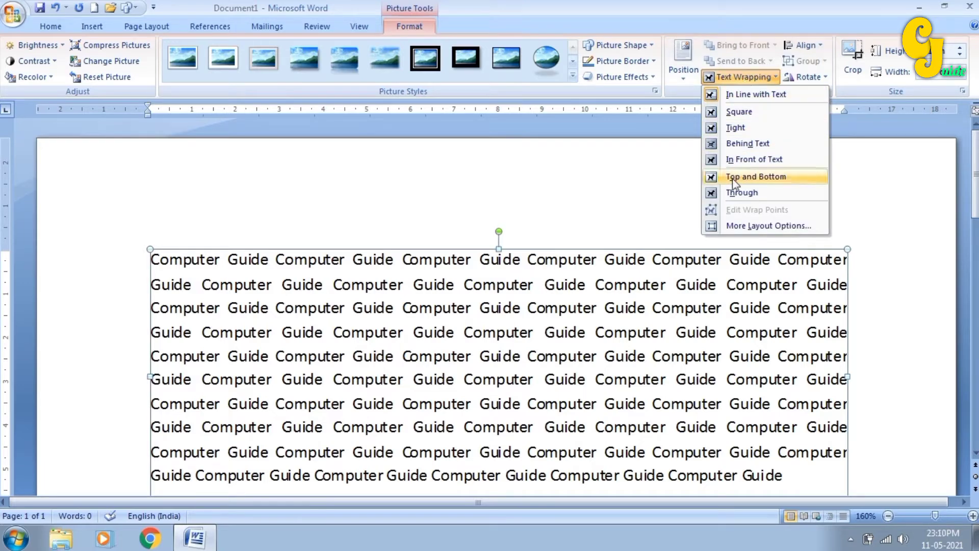
pyautogui.click(740, 192)
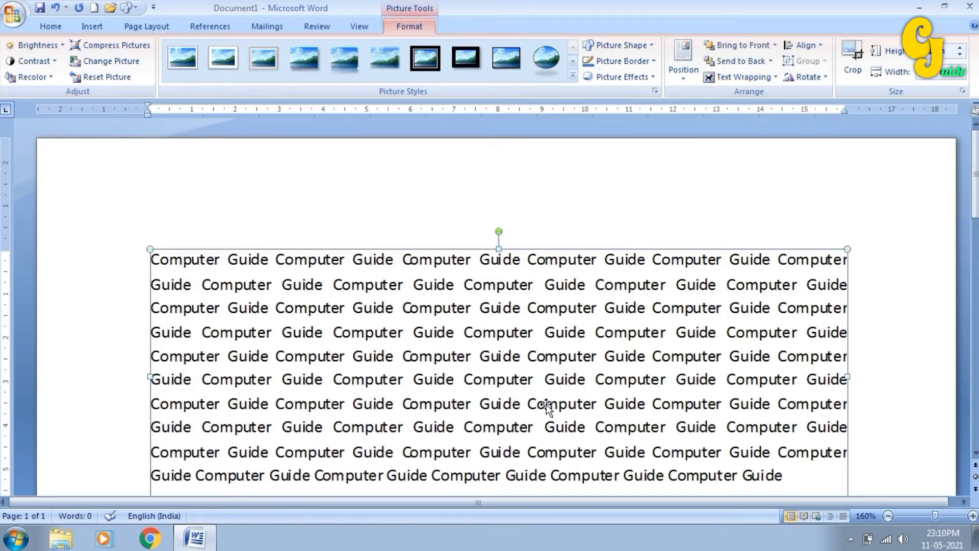
pyautogui.moveTo(547, 404); pyautogui.dragTo(538, 329)
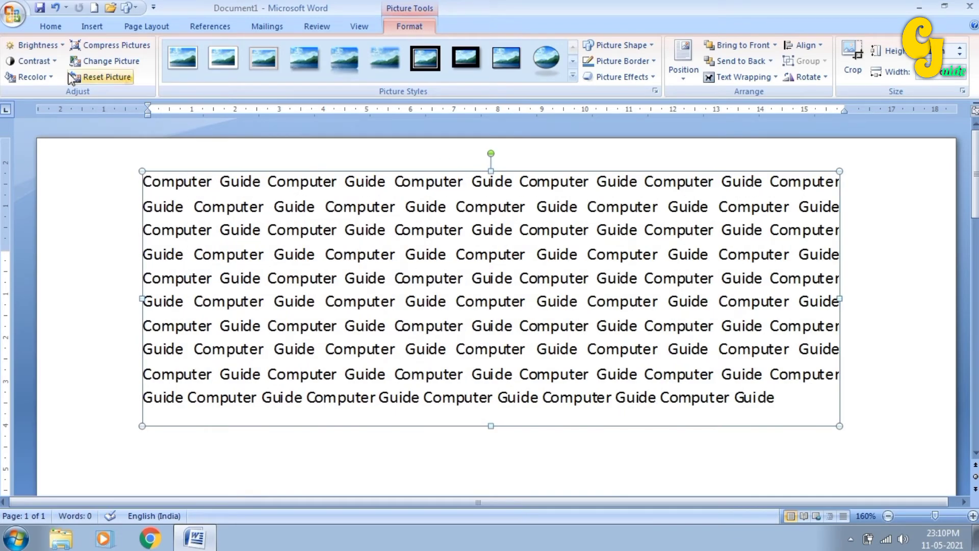
pyautogui.click(54, 27)
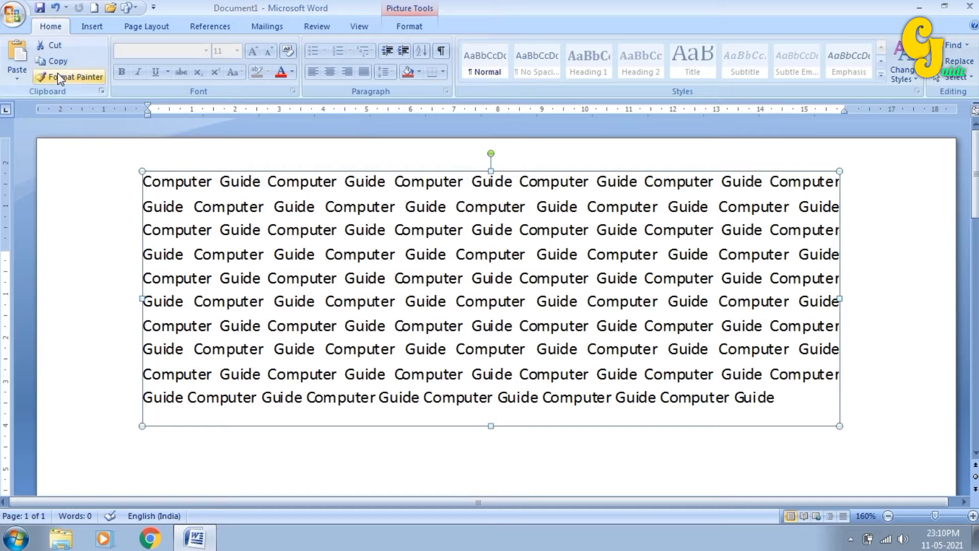
pyautogui.click(21, 77)
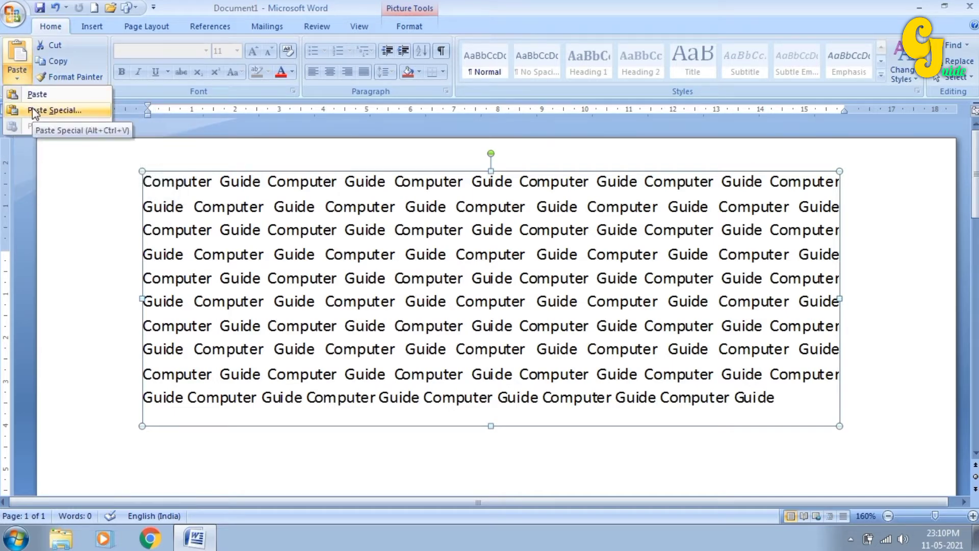
pyautogui.click(255, 209)
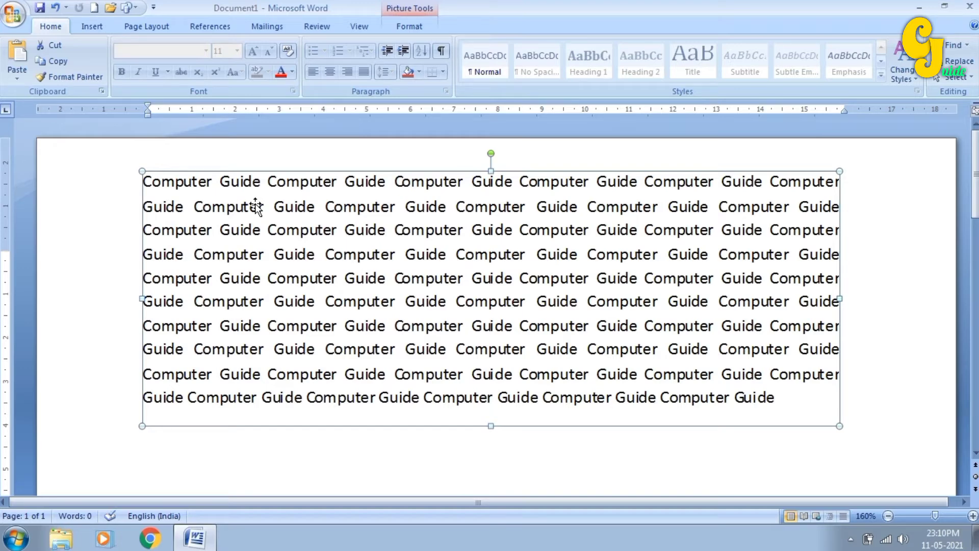
pyautogui.click(17, 79)
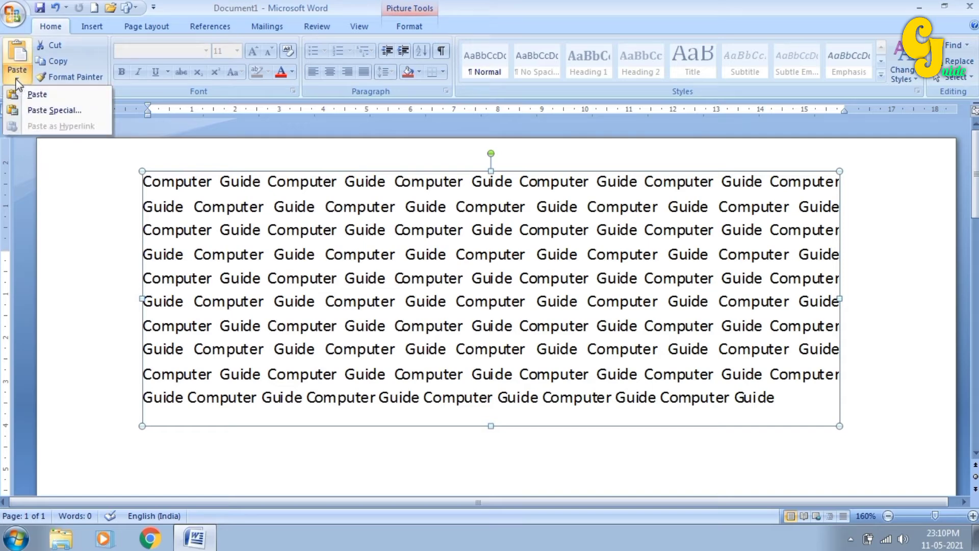
pyautogui.click(31, 112)
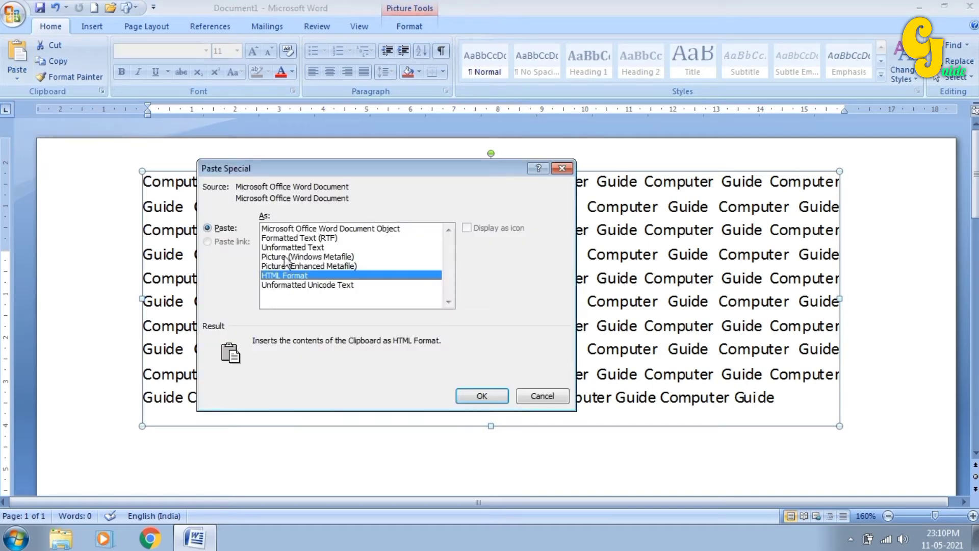
pyautogui.click(308, 256)
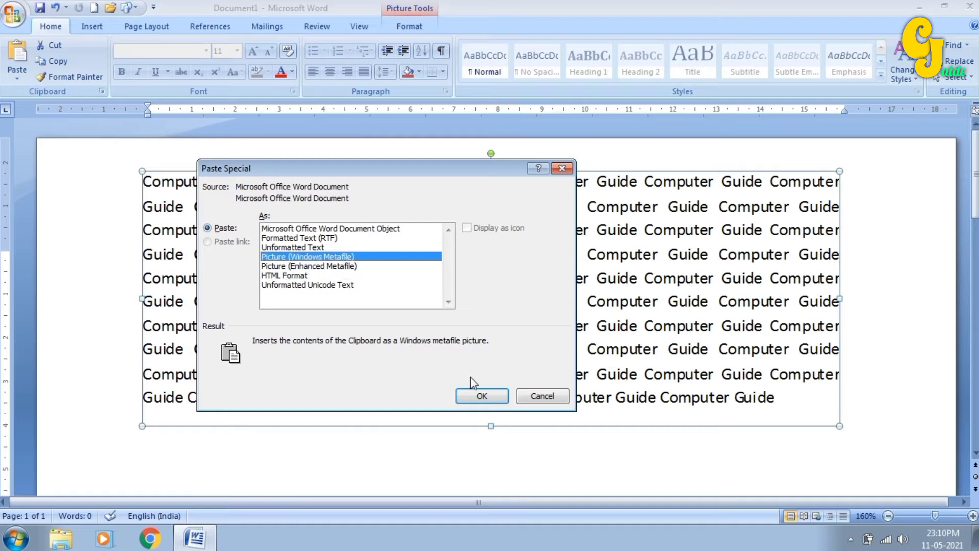
pyautogui.click(562, 168)
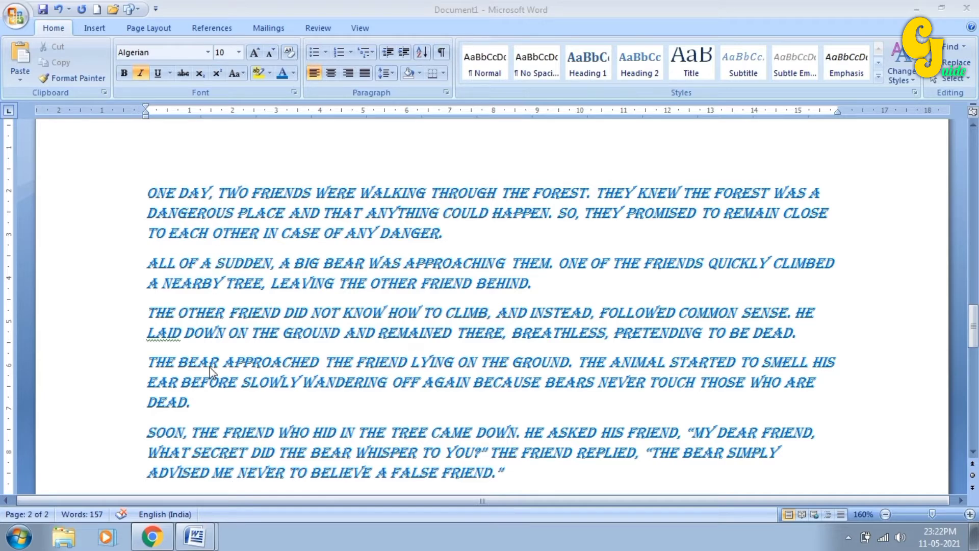
# - Switch to Document2 to review the ants story, then return to Document1 with the bear story
pyautogui.moveTo(199, 538)
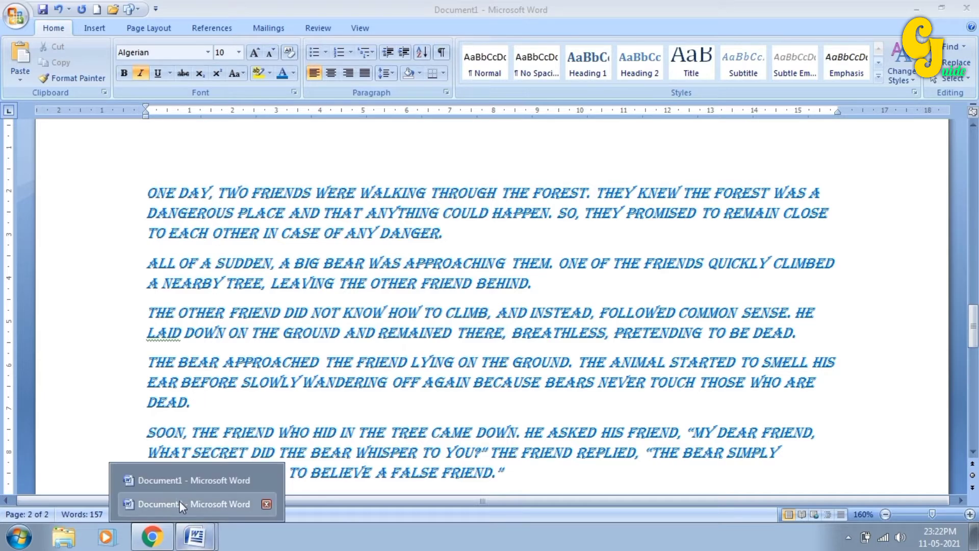
pyautogui.click(180, 503)
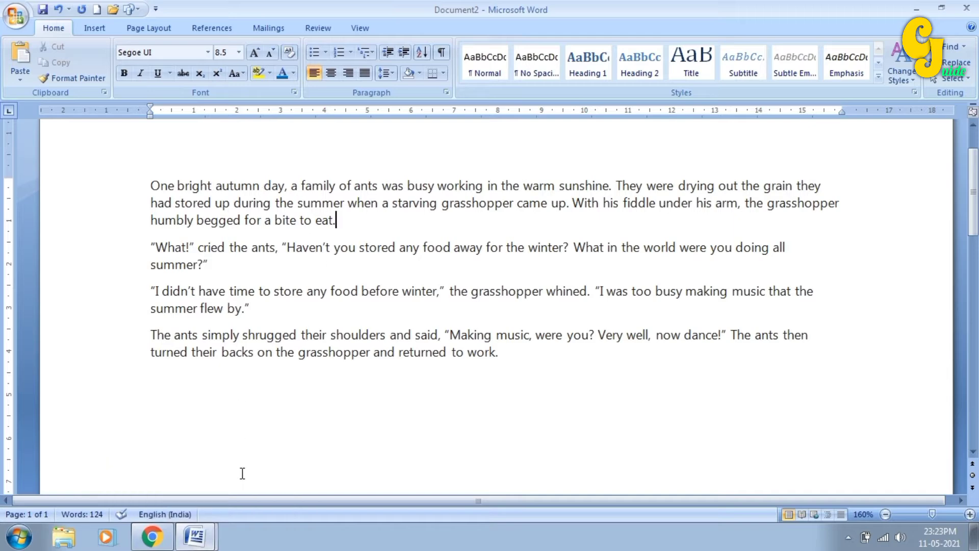
pyautogui.click(201, 484)
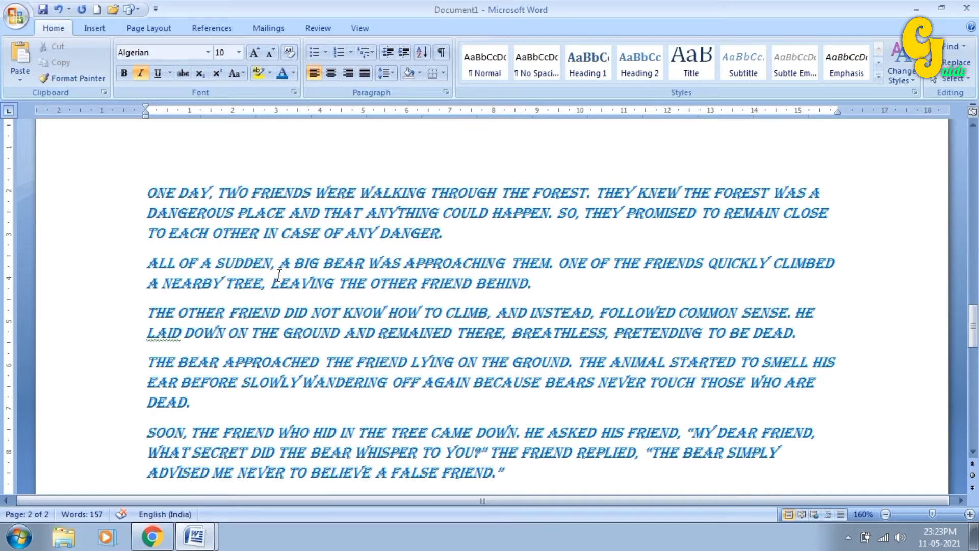
pyautogui.click(197, 547)
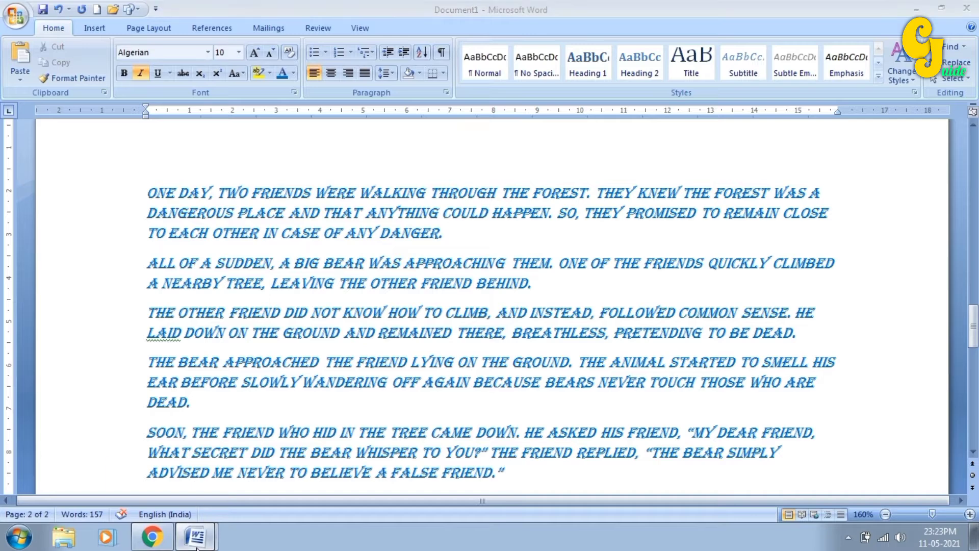
pyautogui.click(229, 502)
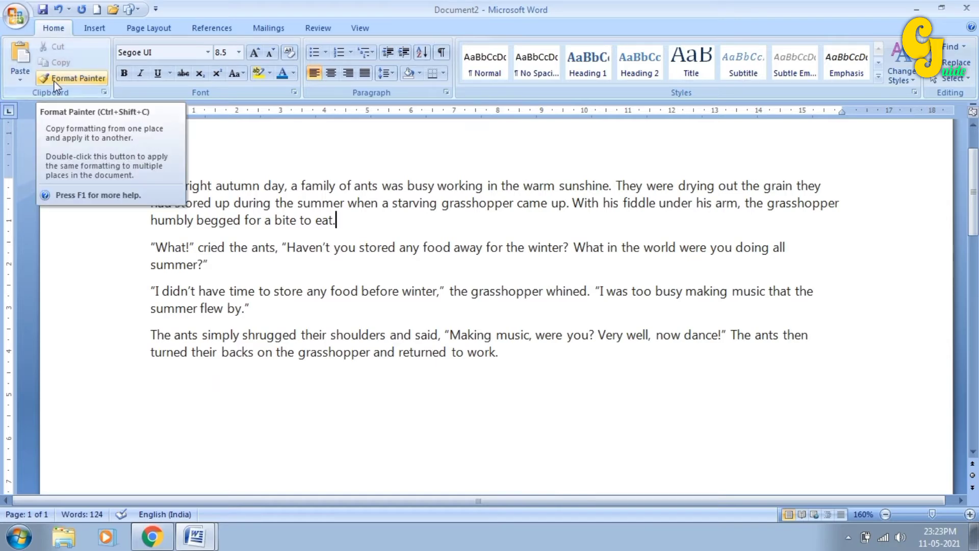
pyautogui.click(270, 263)
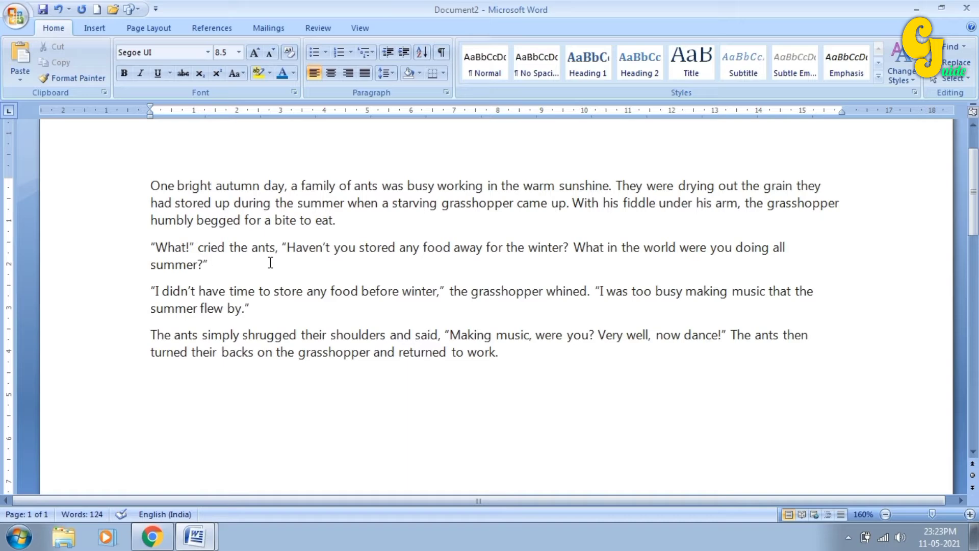
pyautogui.click(194, 536)
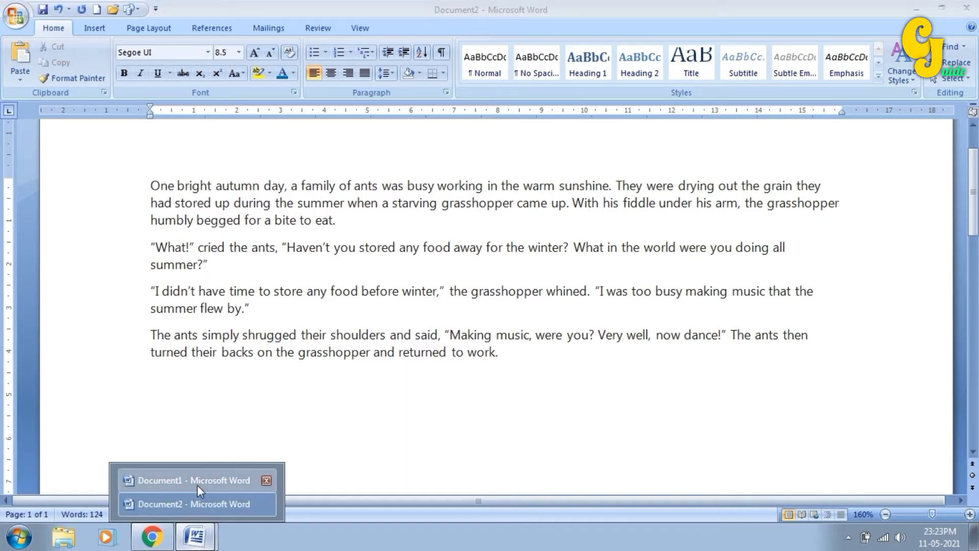
pyautogui.click(197, 481)
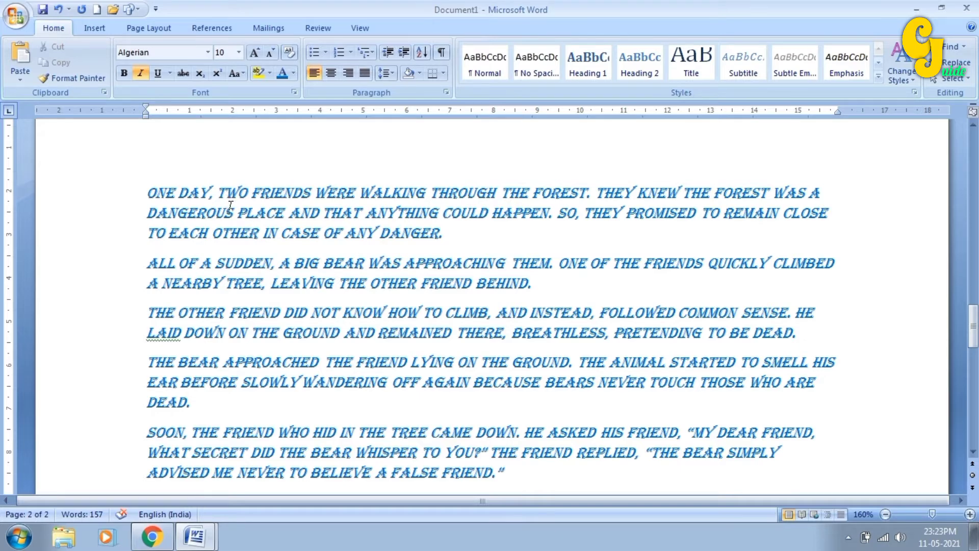
# - Format-paint the 'TWO FRIENDS' style from Document1 onto Document2's first three ants-story paragraphs
pyautogui.moveTo(237, 192); pyautogui.dragTo(312, 194)
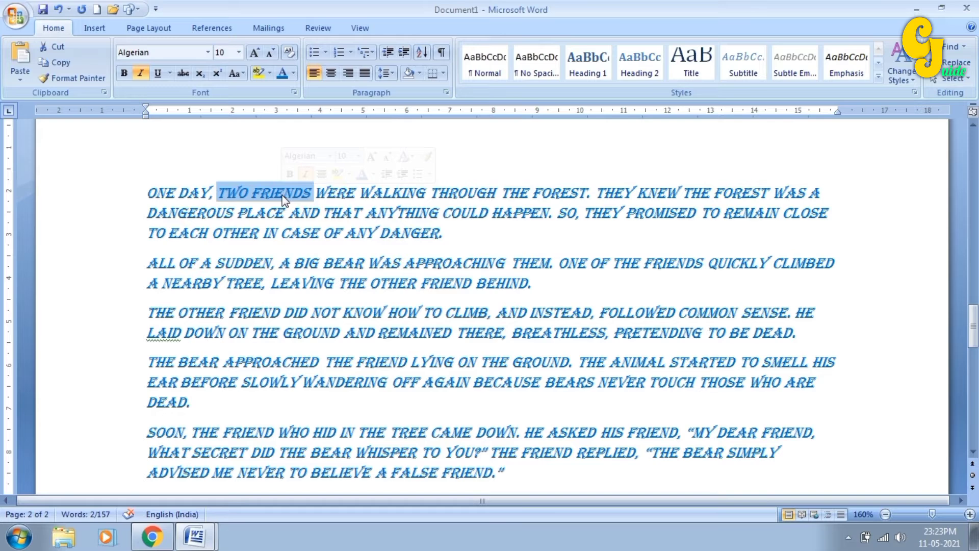
pyautogui.click(69, 78)
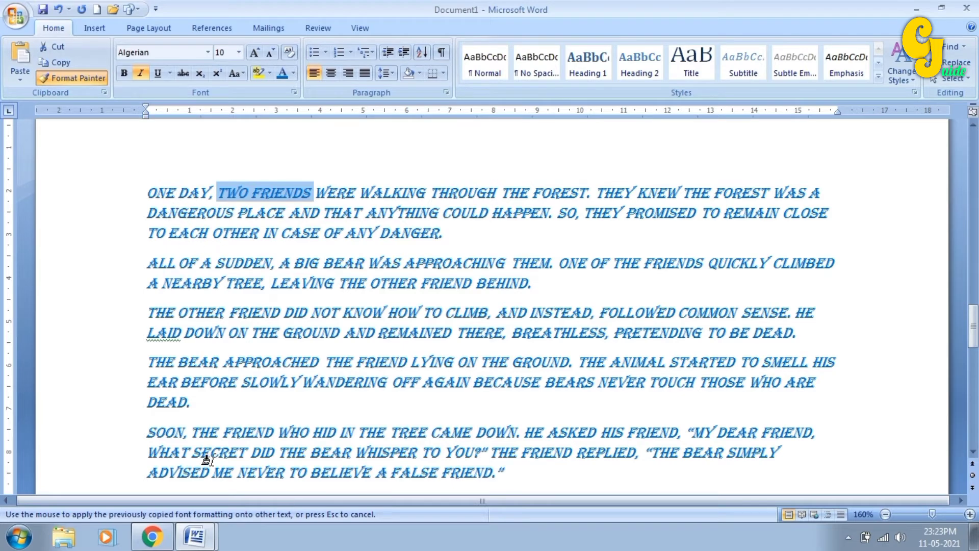
pyautogui.moveTo(204, 541)
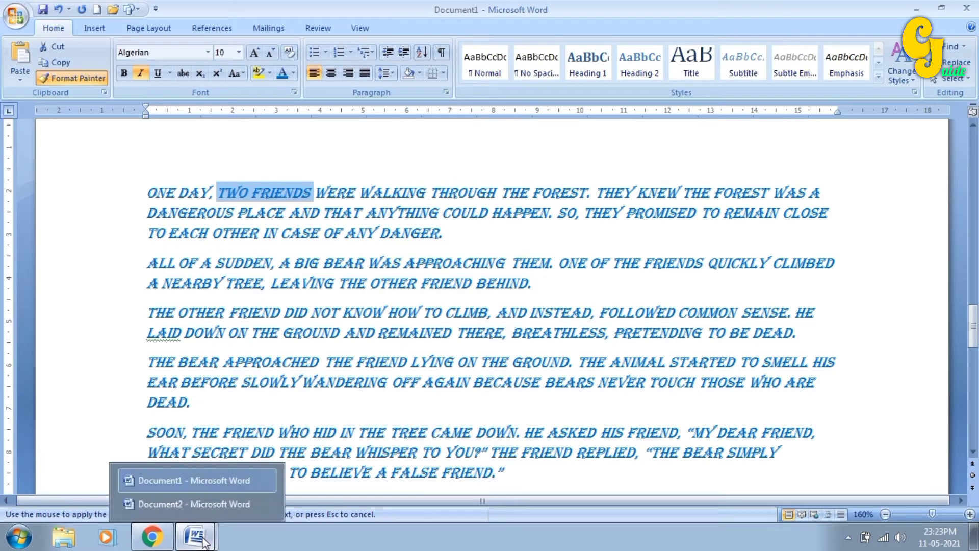
pyautogui.click(187, 502)
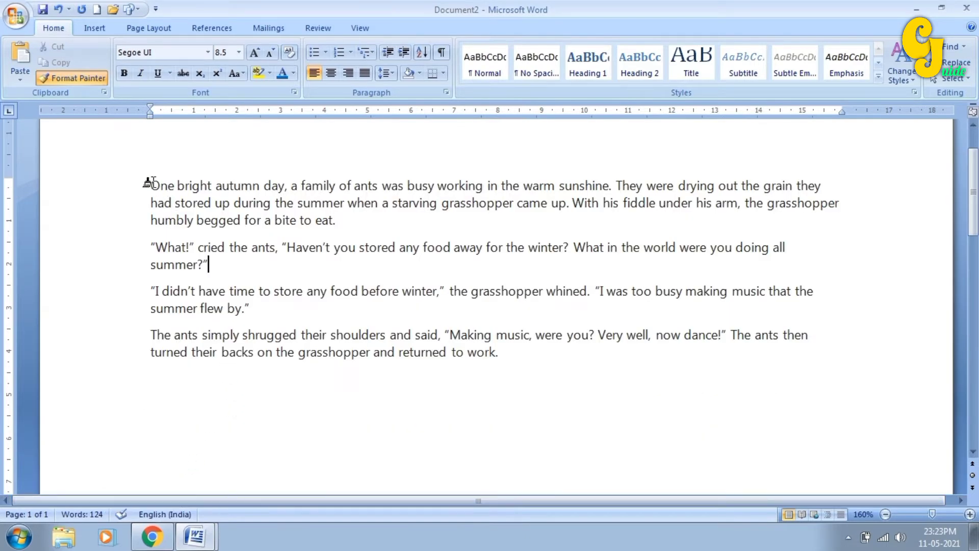
pyautogui.moveTo(151, 185)
pyautogui.mouseDown()
pyautogui.moveTo(266, 243)
pyautogui.moveTo(264, 308)
pyautogui.moveTo(252, 311)
pyautogui.mouseUp()
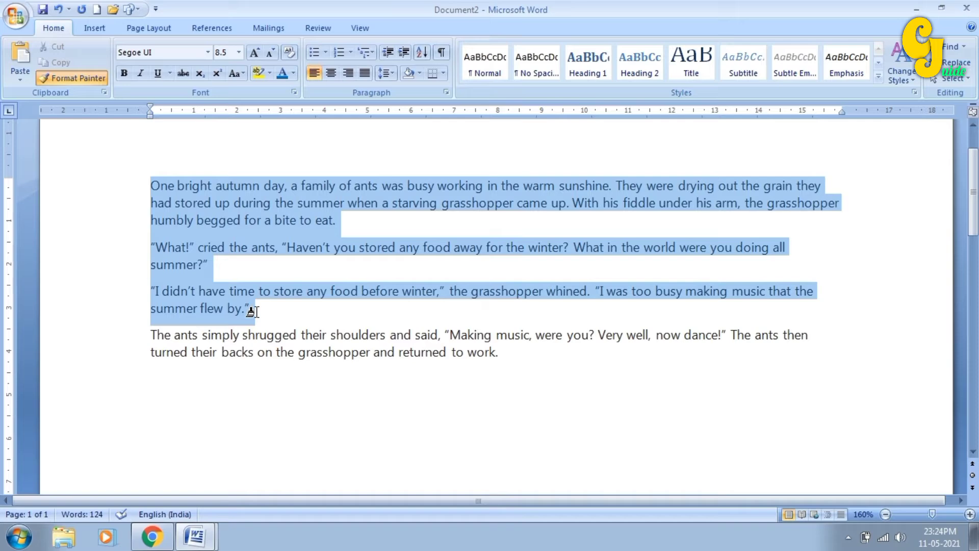
pyautogui.moveTo(252, 311); pyautogui.dragTo(256, 311)
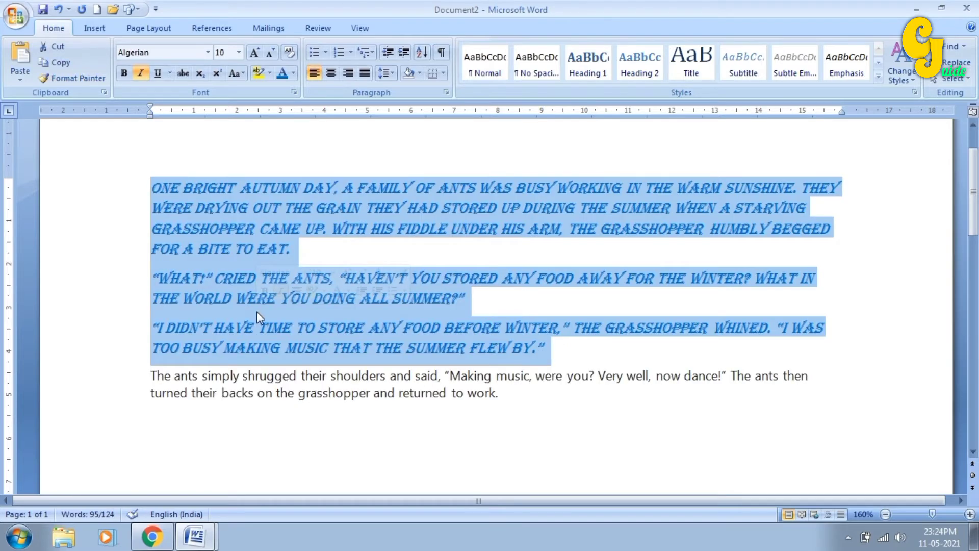
pyautogui.click(192, 190)
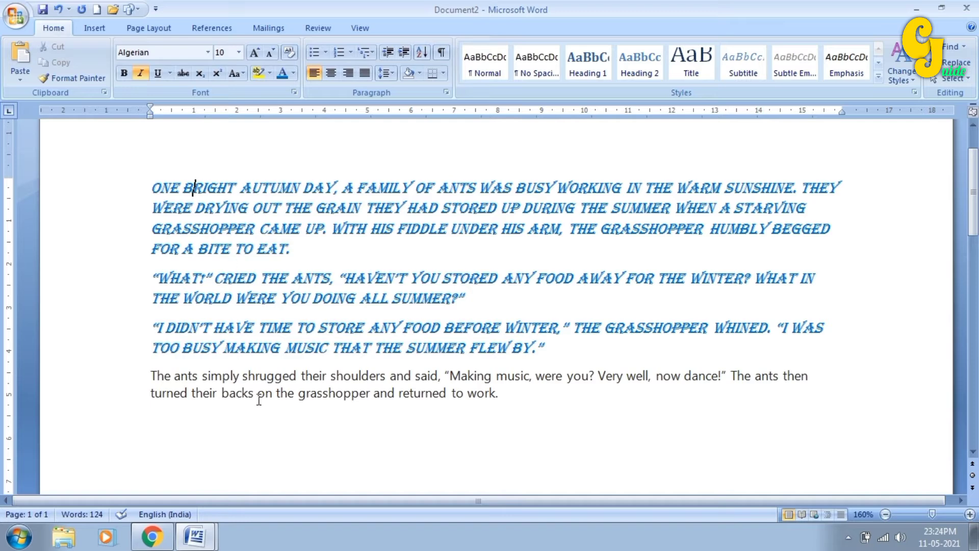
# - Format-paint the last paragraph's plain formatting onto the story's first paragraph
pyautogui.moveTo(228, 393); pyautogui.dragTo(294, 399)
pyautogui.click(90, 74)
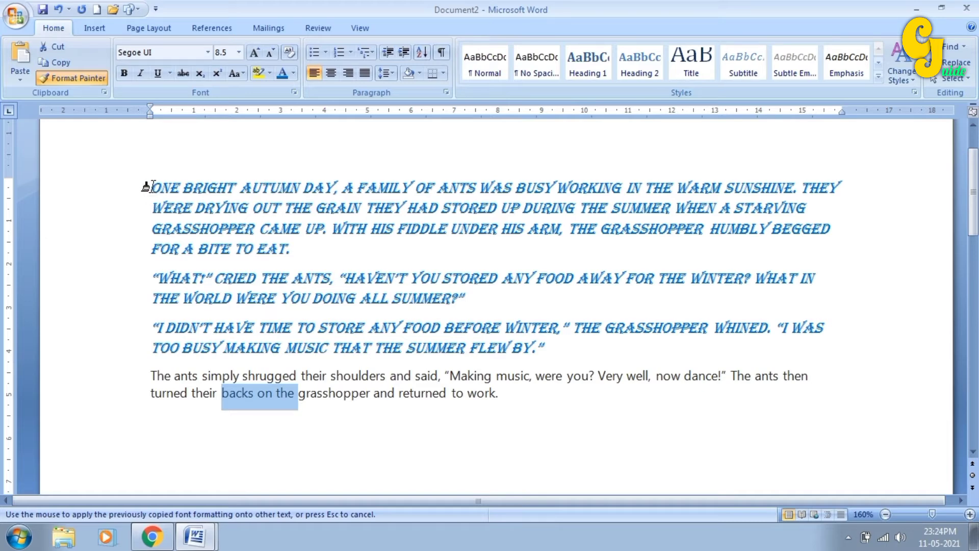
pyautogui.moveTo(146, 187); pyautogui.dragTo(291, 244)
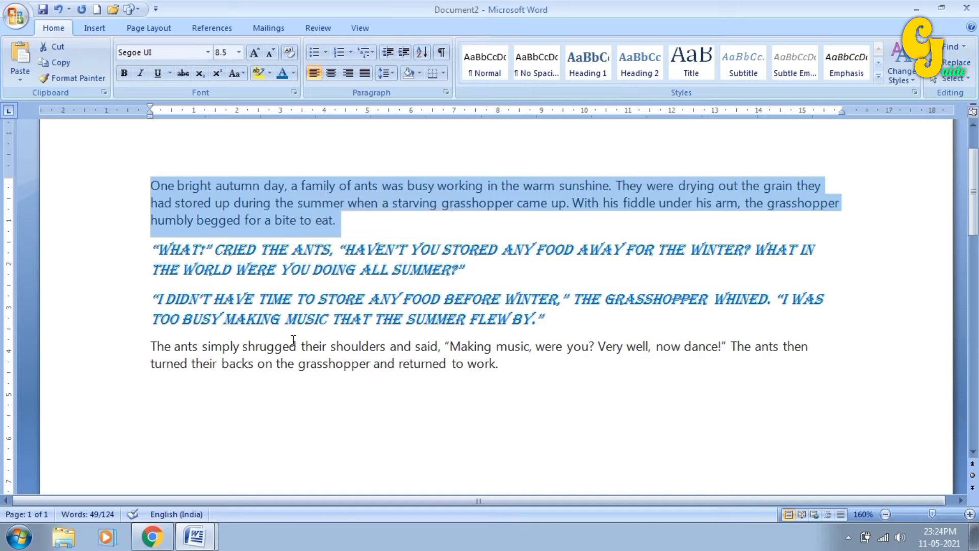
pyautogui.click(286, 319)
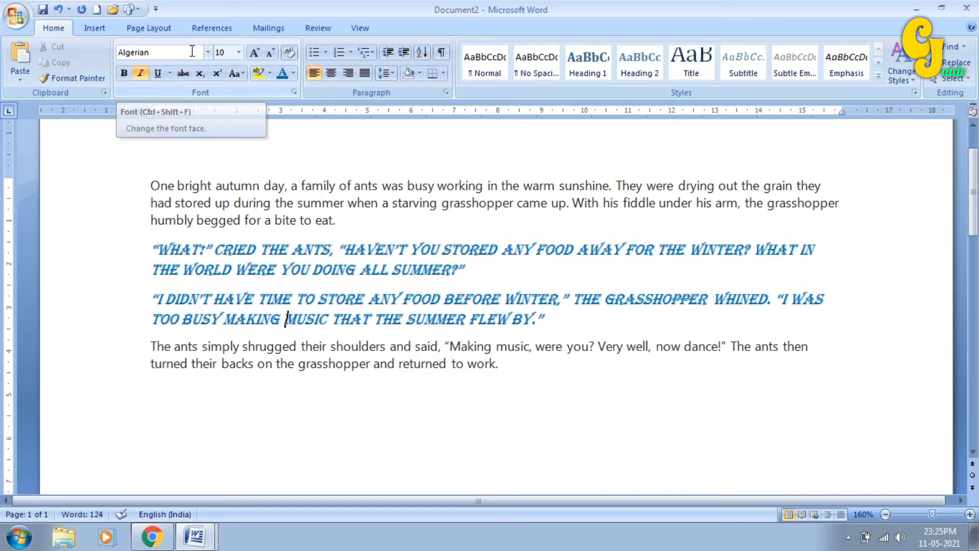
# - Select the opening ants-story paragraph and change its font to Becker
pyautogui.moveTo(151, 184); pyautogui.dragTo(336, 218)
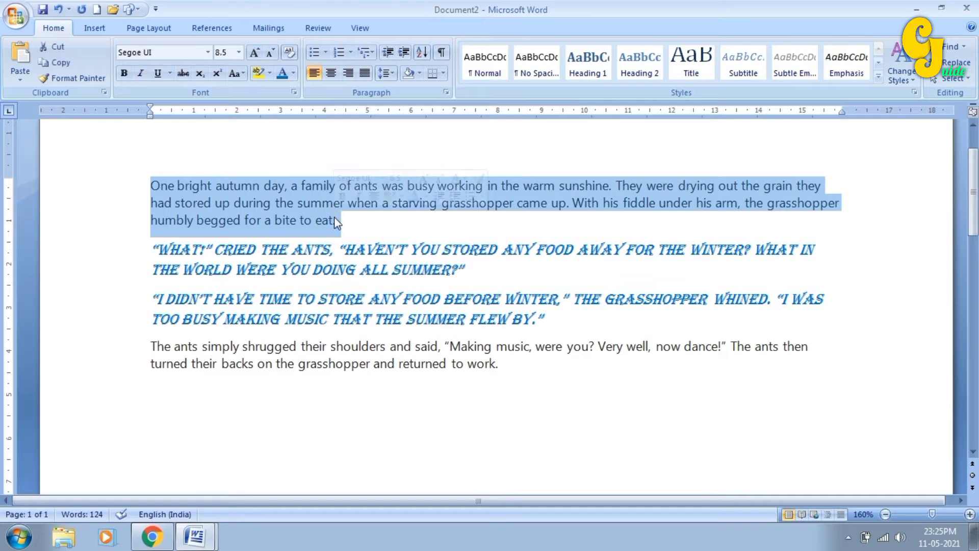
pyautogui.click(208, 53)
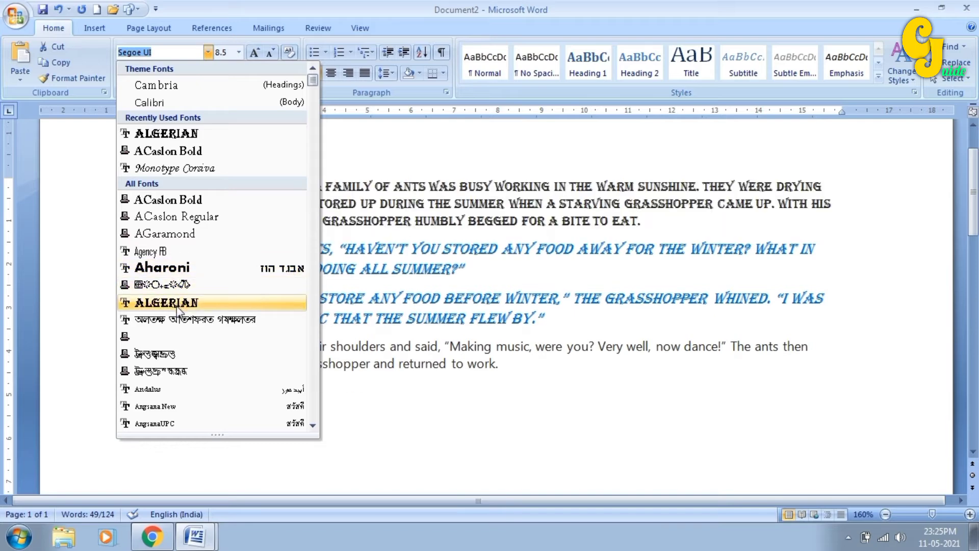
pyautogui.scroll(-10, 176, 322)
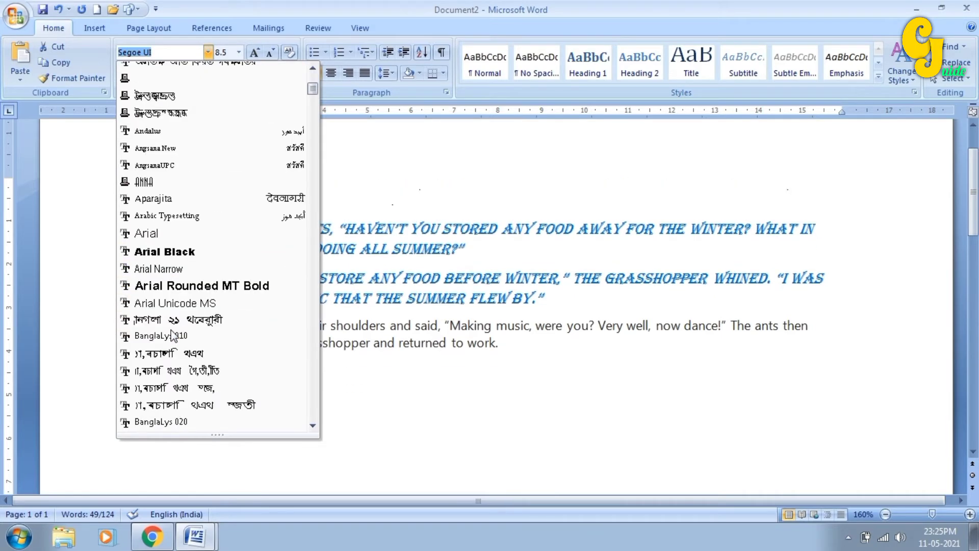
pyautogui.scroll(-3, 160, 320)
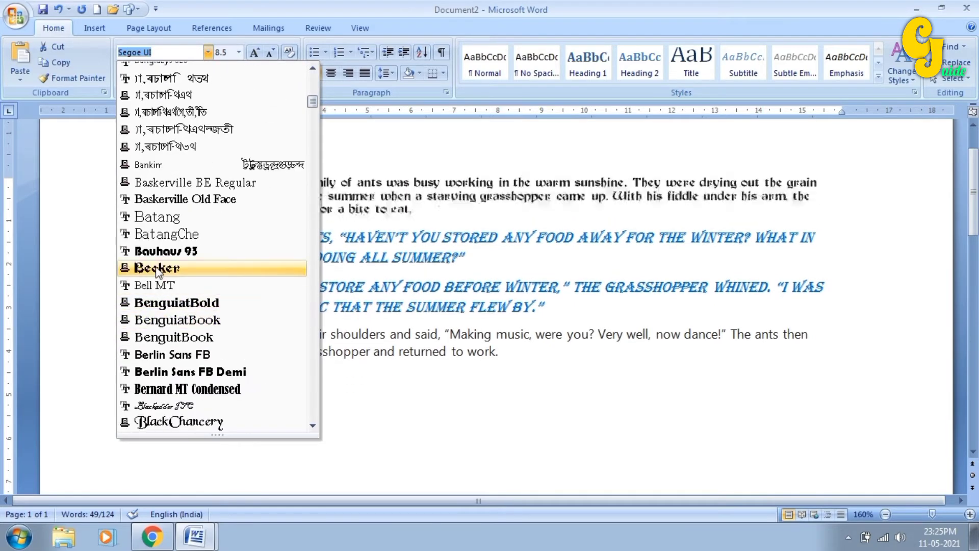
pyautogui.scroll(1, 155, 255)
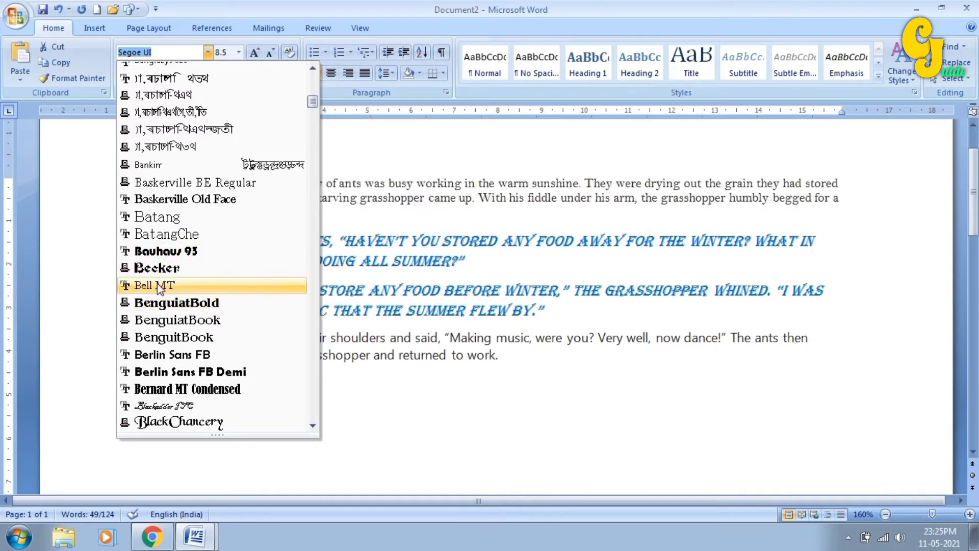
pyautogui.click(157, 269)
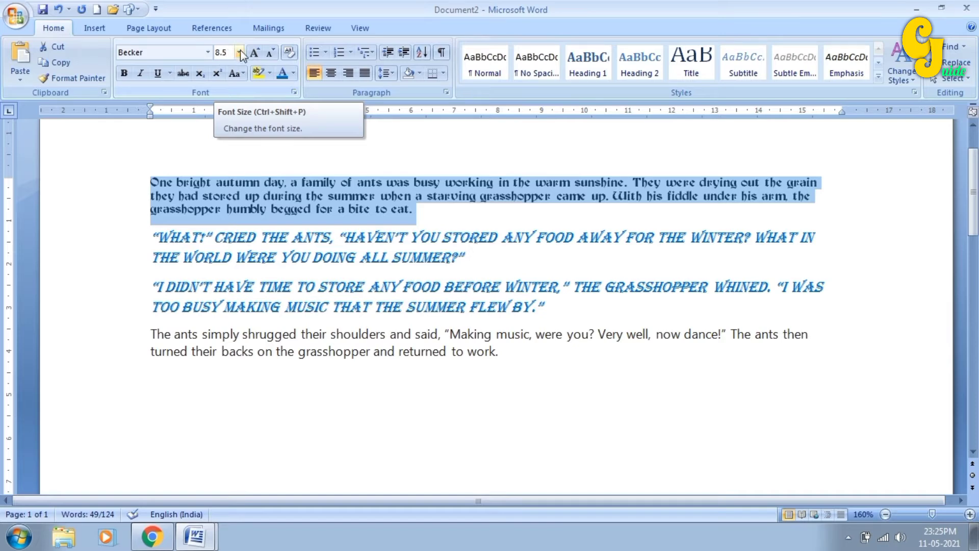
# - Size the Becker paragraph to 14 pt, grow it to 24 pt, then shrink it to 12 pt
pyautogui.click(239, 52)
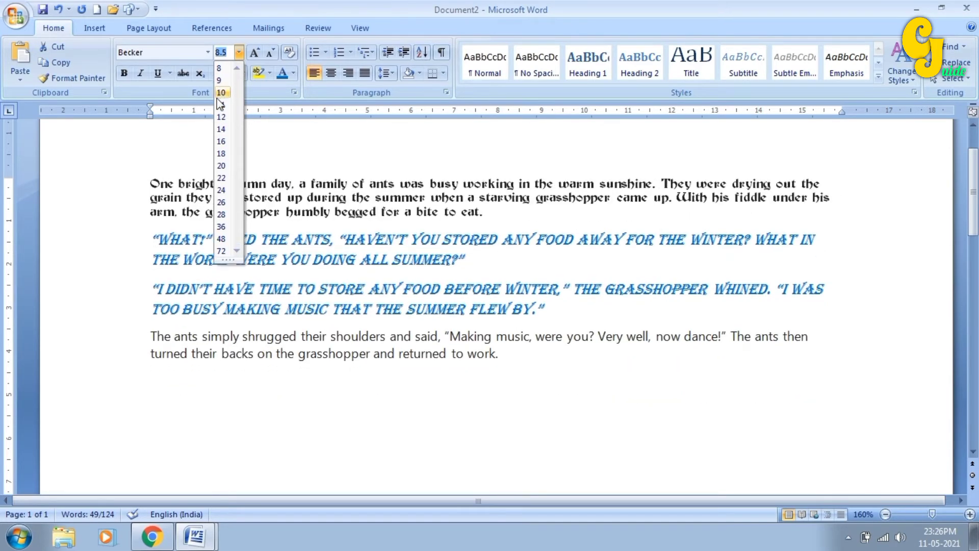
pyautogui.click(221, 129)
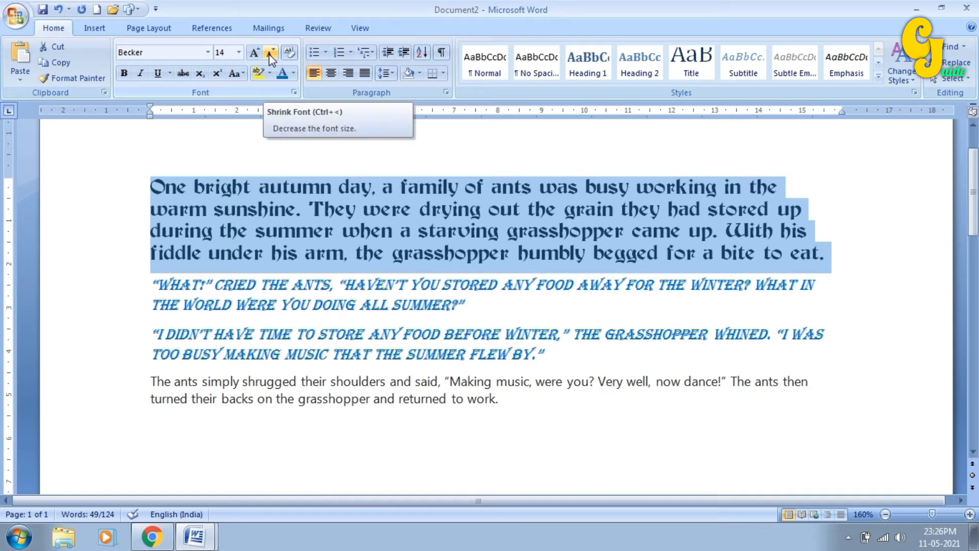
pyautogui.click(254, 54)
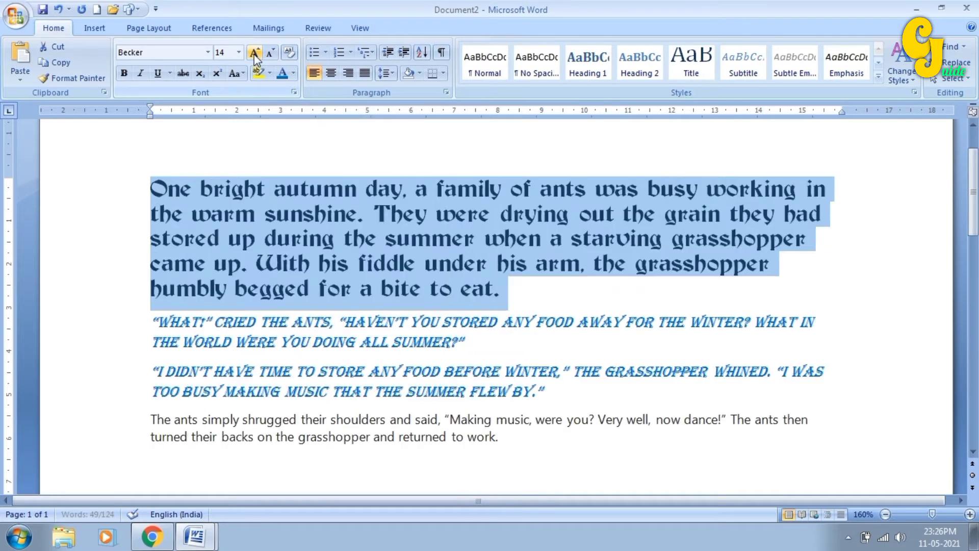
pyautogui.click(254, 53)
pyautogui.click(253, 53)
pyautogui.click(254, 53)
pyautogui.click(254, 54)
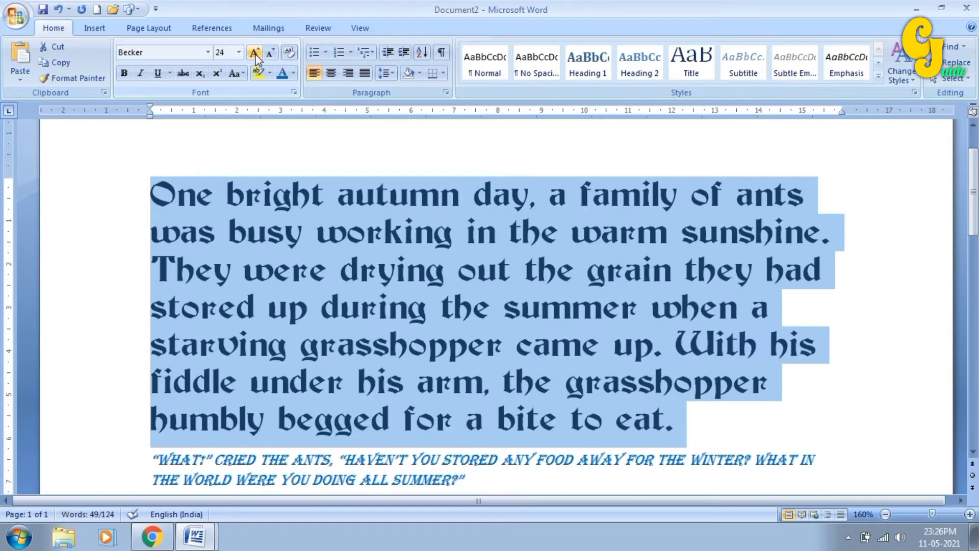
pyautogui.click(269, 54)
pyautogui.click(269, 54)
pyautogui.click(269, 54)
pyautogui.click(269, 54)
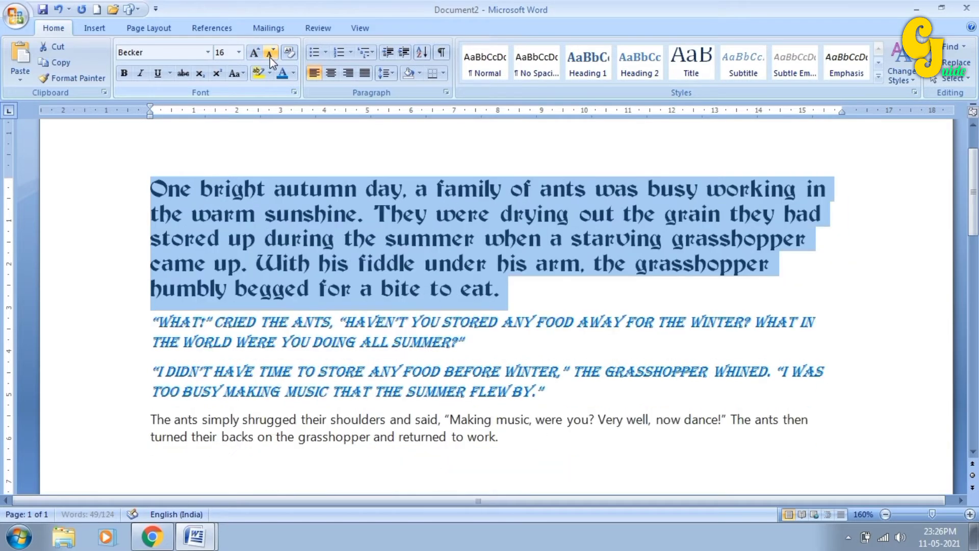
pyautogui.click(270, 54)
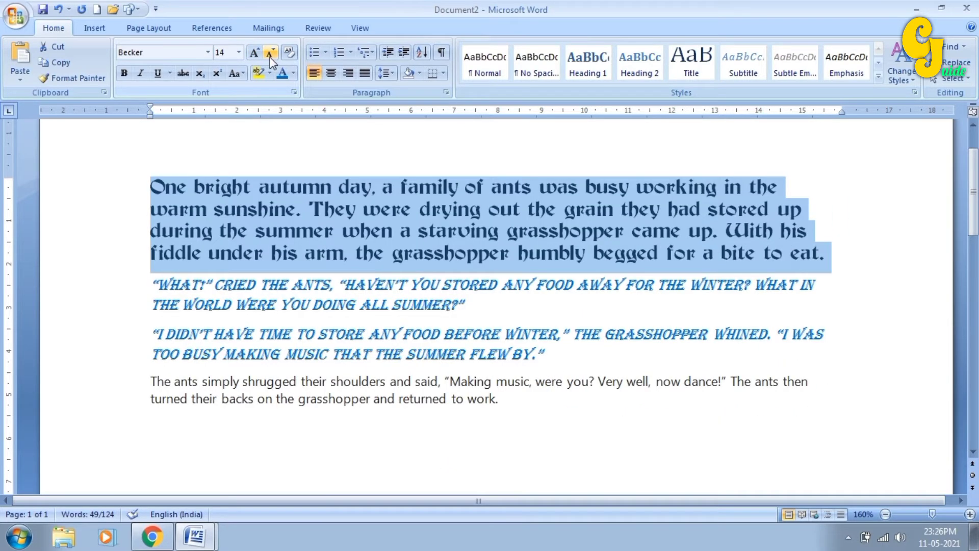
pyautogui.click(271, 57)
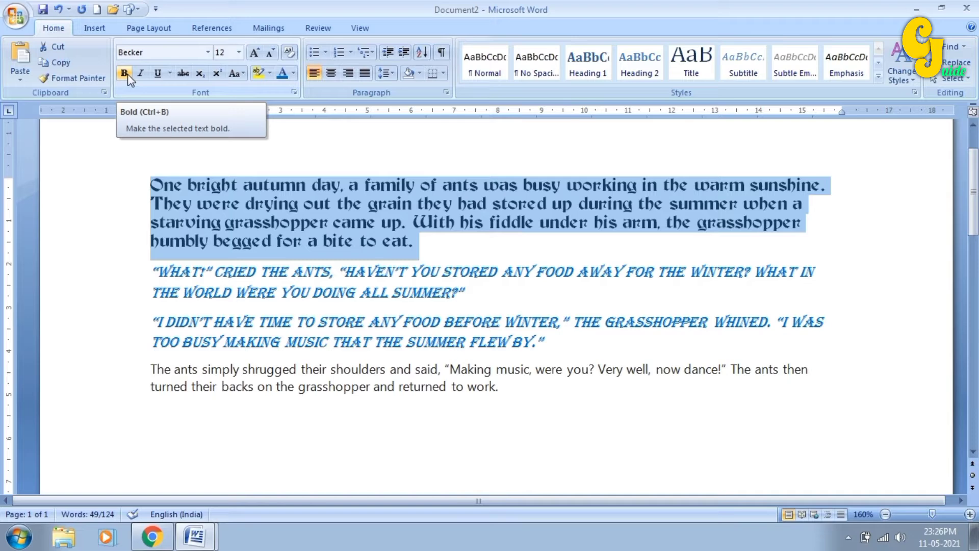
# - Make the phrase 'the grain they had stored up' bold
pyautogui.click(337, 204)
pyautogui.moveTo(337, 204); pyautogui.dragTo(575, 205)
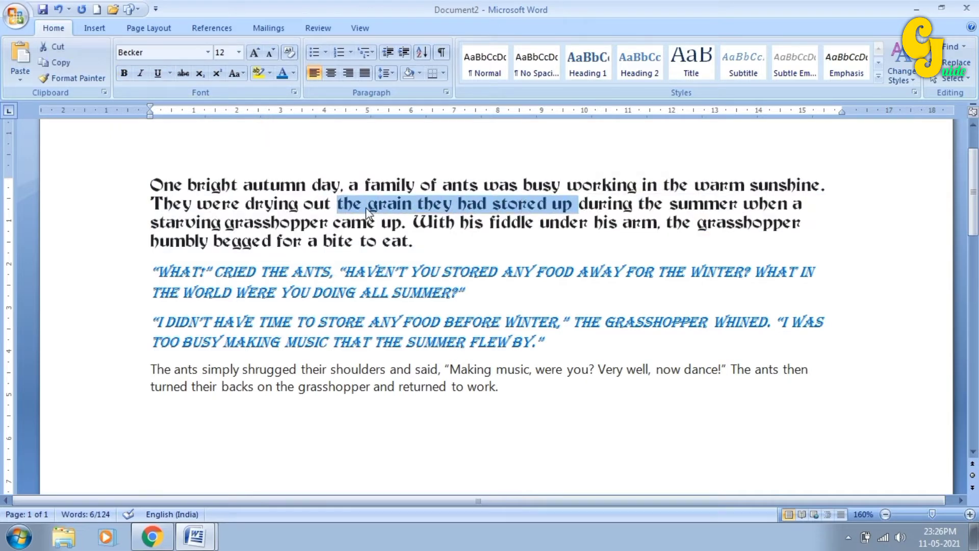
pyautogui.click(124, 73)
pyautogui.click(339, 268)
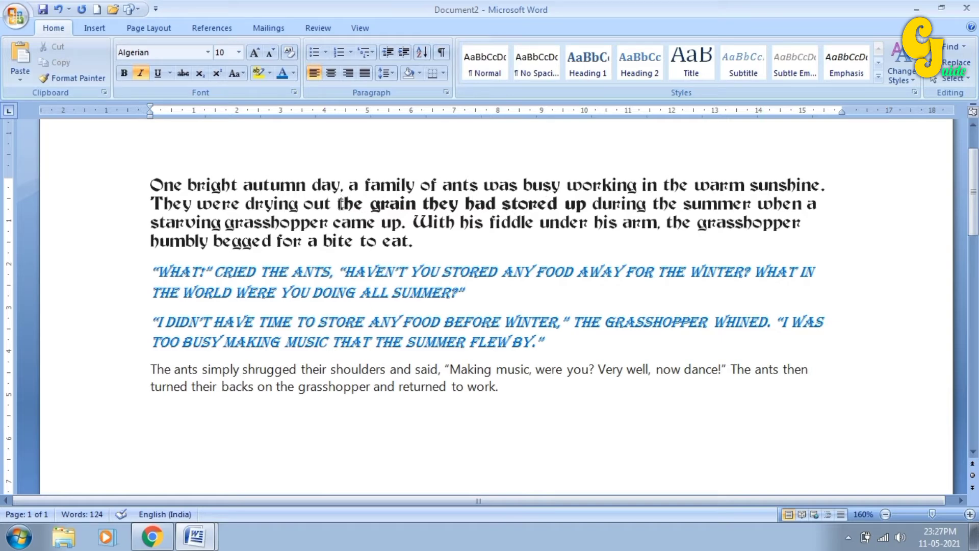
# - Add italic to the bold phrase 'the grain they had stored up'
pyautogui.moveTo(337, 204); pyautogui.dragTo(584, 205)
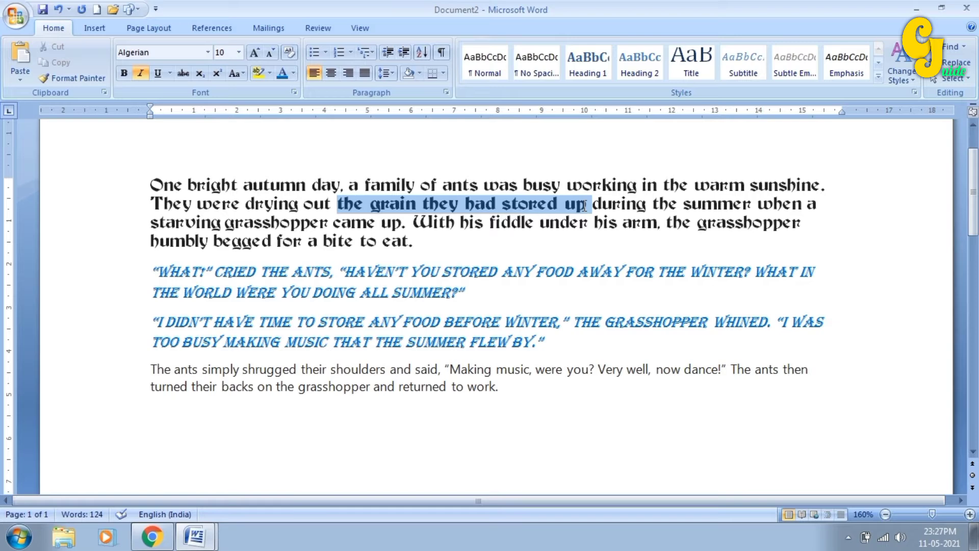
pyautogui.click(141, 74)
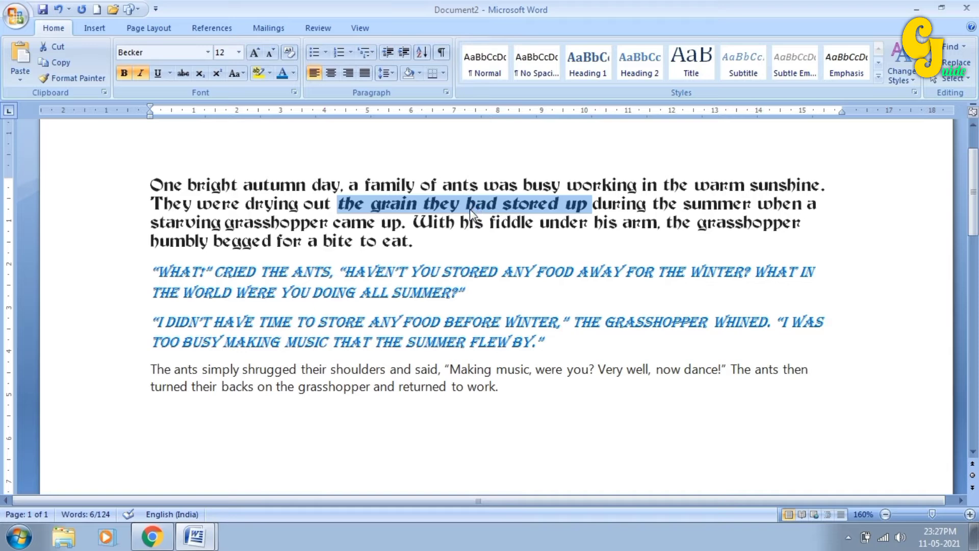
pyautogui.click(386, 243)
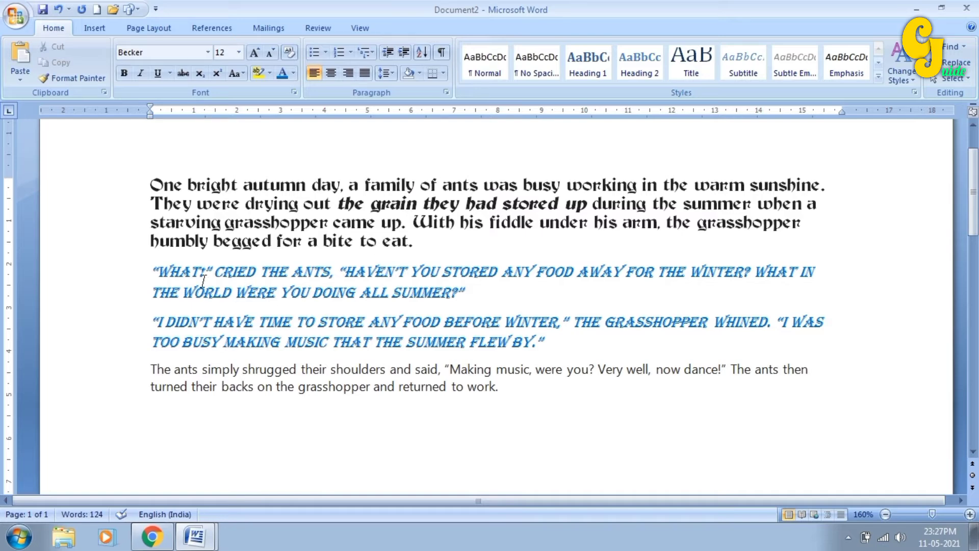
pyautogui.moveTo(215, 270); pyautogui.dragTo(464, 294)
pyautogui.click(318, 275)
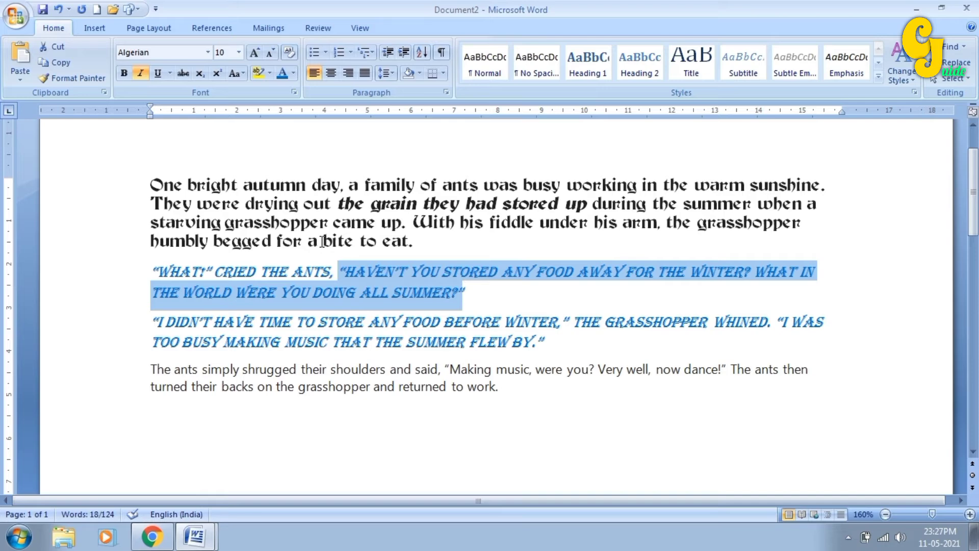
# - Give the ants' quoted question a single underline and bring up the underline style choices
pyautogui.click(157, 73)
pyautogui.click(431, 299)
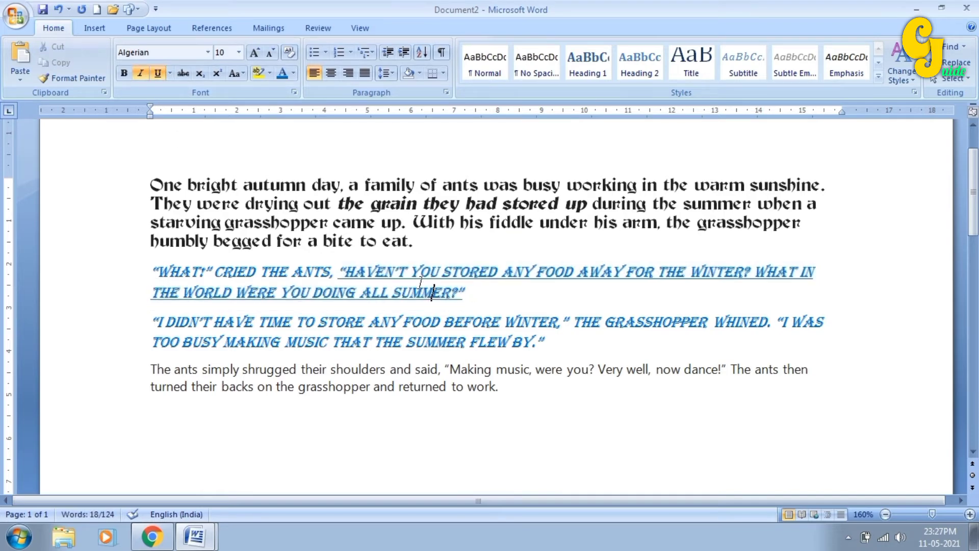
pyautogui.moveTo(349, 267); pyautogui.dragTo(462, 289)
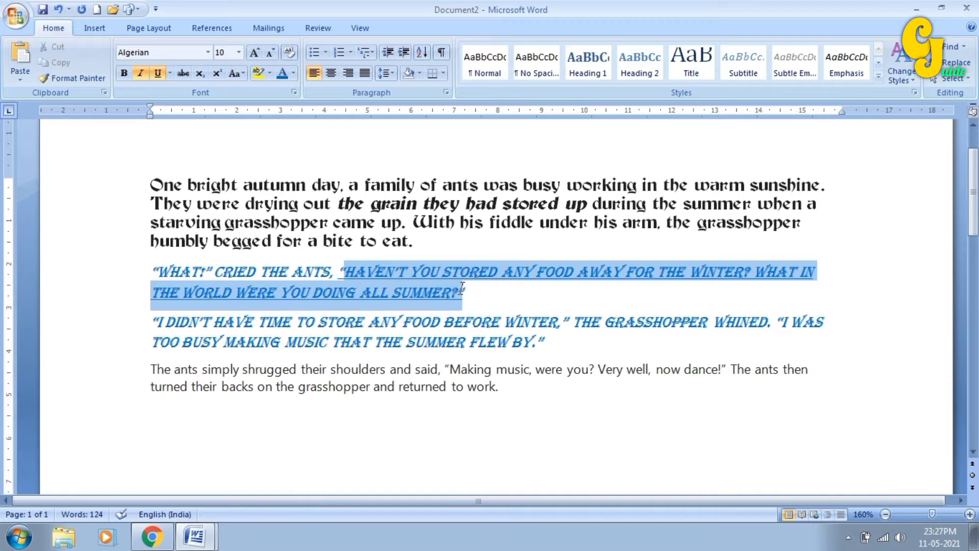
pyautogui.click(170, 73)
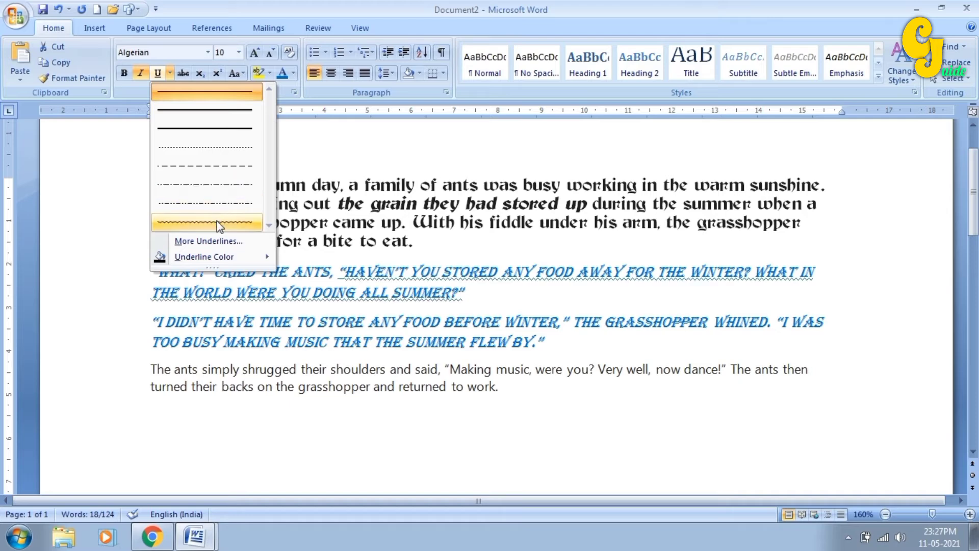
pyautogui.moveTo(229, 256)
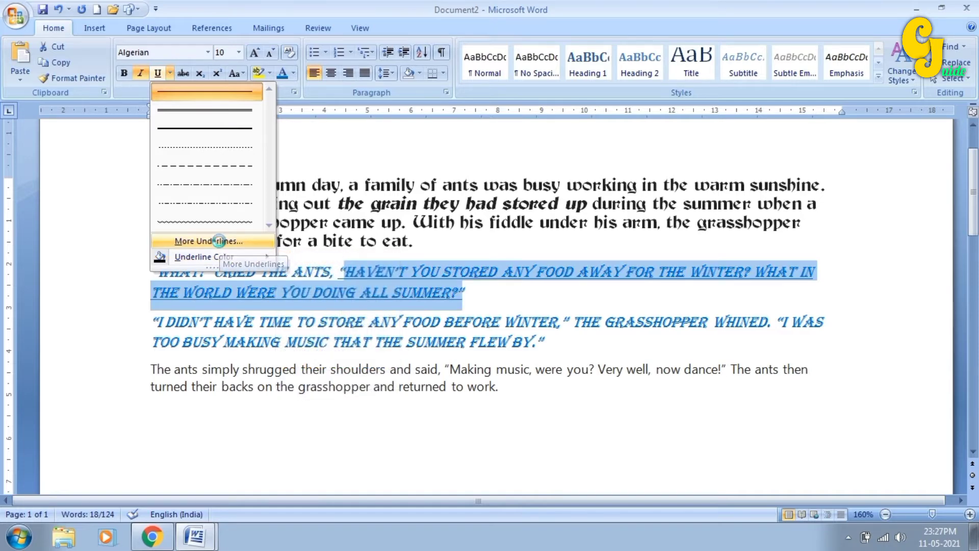
pyautogui.click(220, 241)
pyautogui.moveTo(453, 82); pyautogui.dragTo(539, 134)
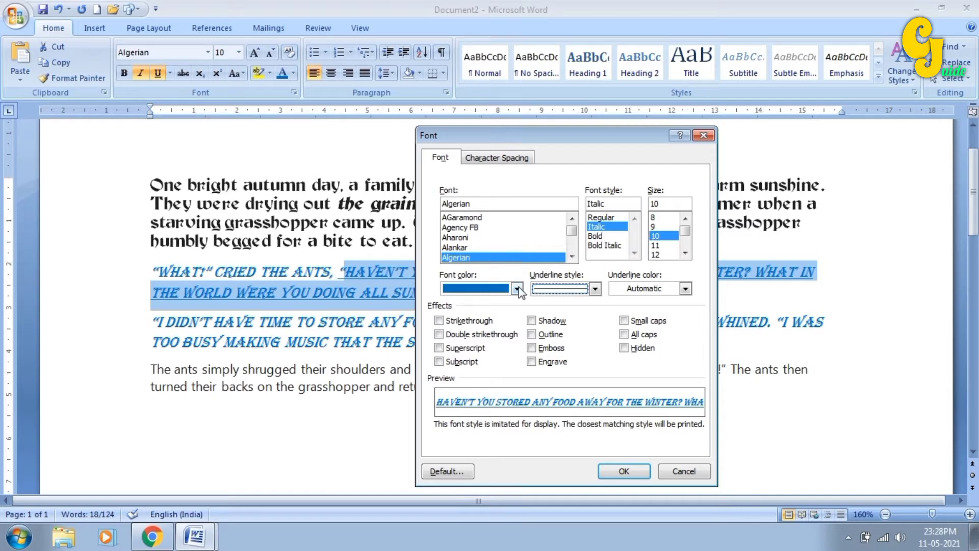
pyautogui.click(595, 288)
pyautogui.moveTo(591, 328)
pyautogui.mouseDown()
pyautogui.moveTo(600, 363)
pyautogui.moveTo(595, 348)
pyautogui.mouseUp()
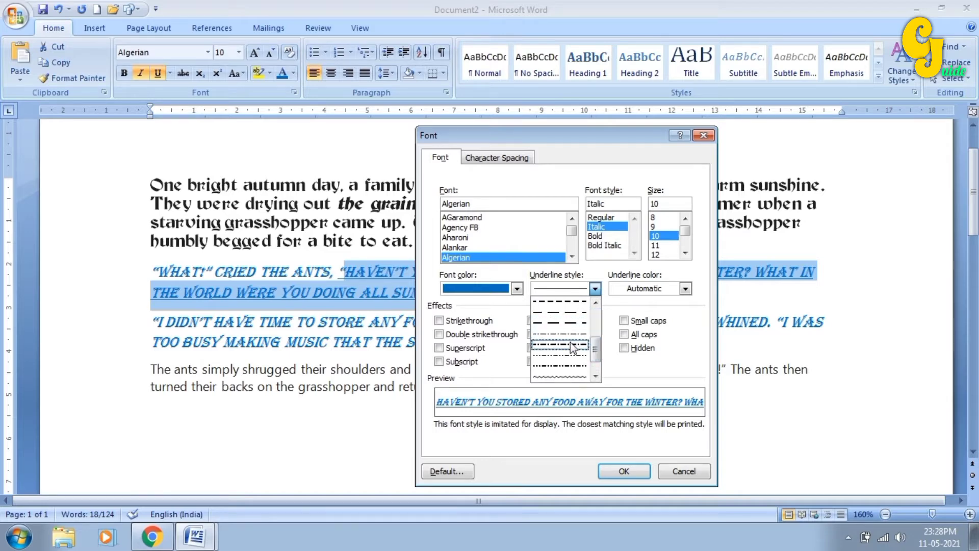
pyautogui.click(572, 337)
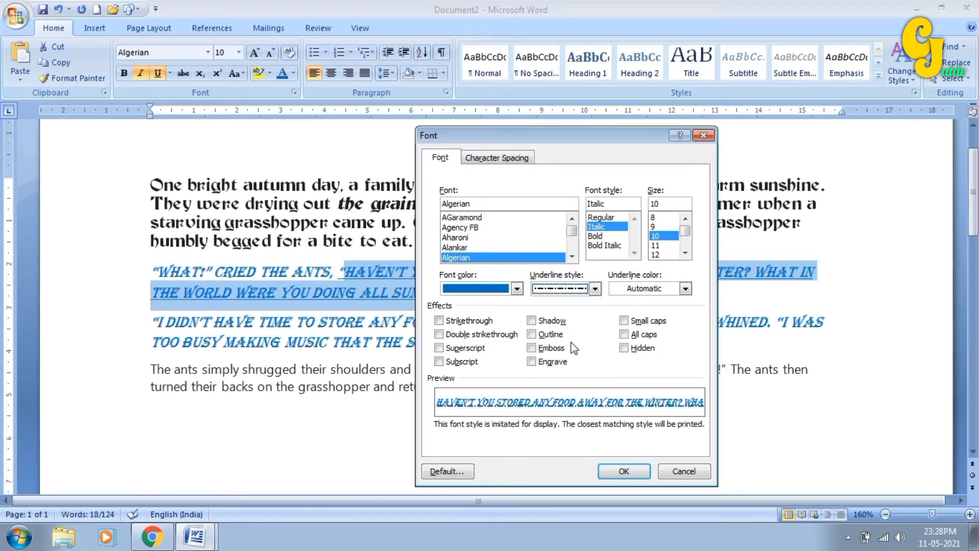
pyautogui.click(686, 288)
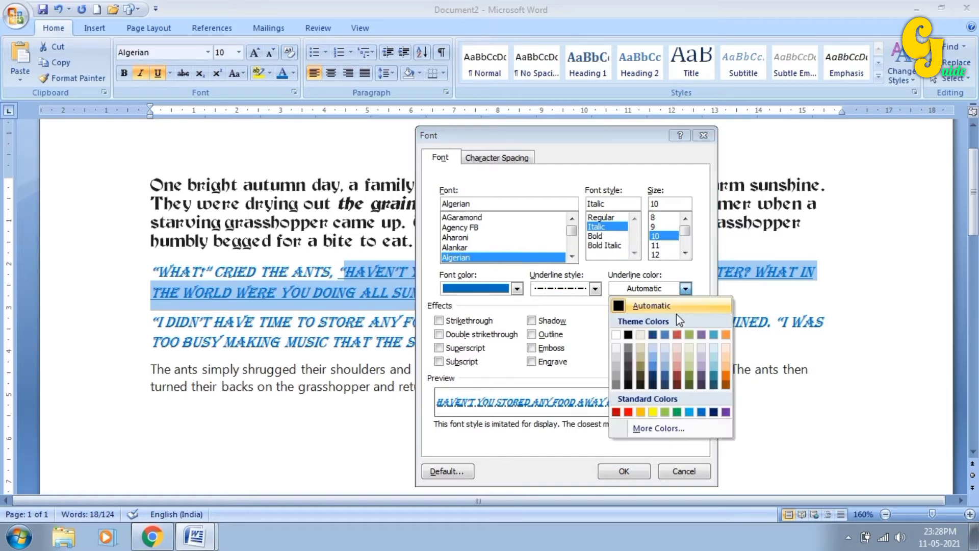
pyautogui.click(628, 412)
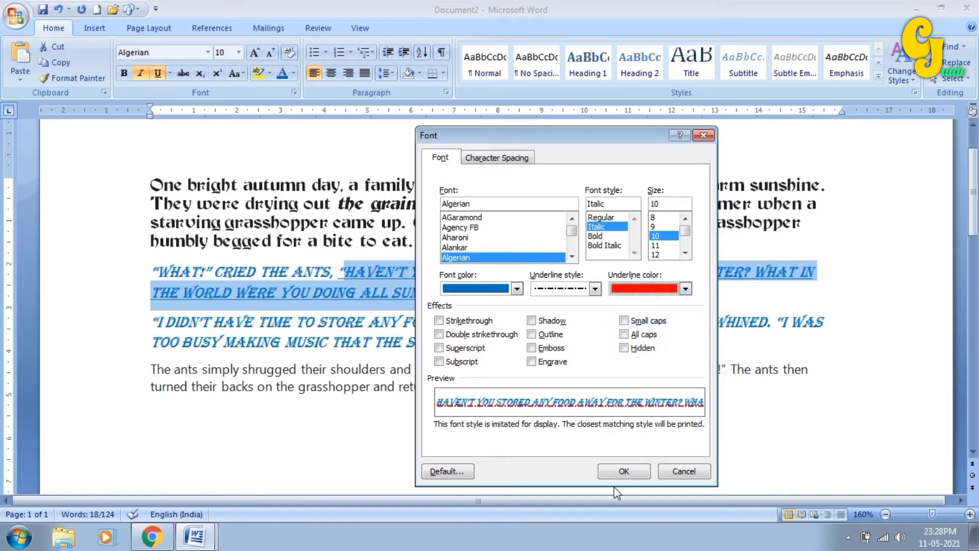
pyautogui.click(619, 474)
pyautogui.click(436, 296)
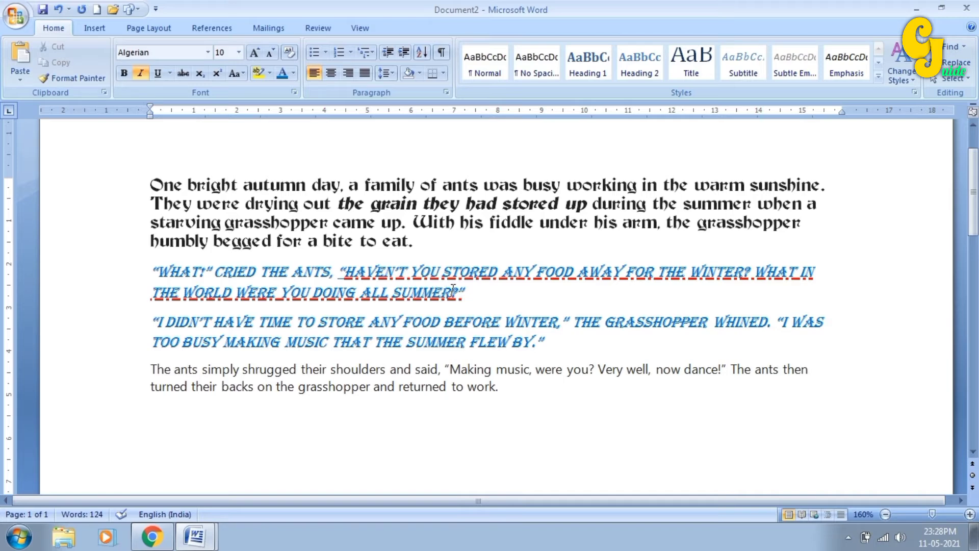
# - Remove the F from BEFORE in the grasshopper's reply and strike through BEORE
pyautogui.click(477, 316)
pyautogui.press('BackSpace')
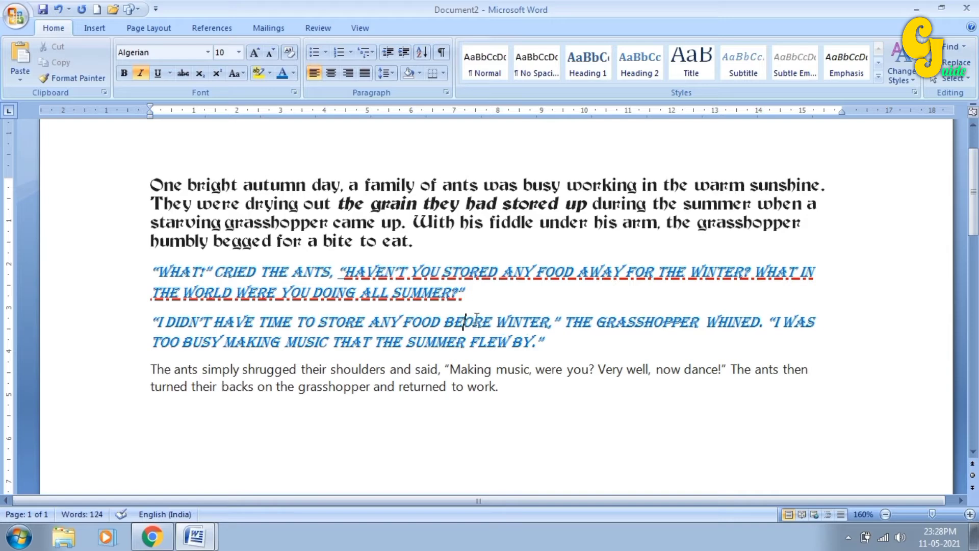
pyautogui.click(512, 322)
pyautogui.moveTo(443, 322); pyautogui.dragTo(490, 325)
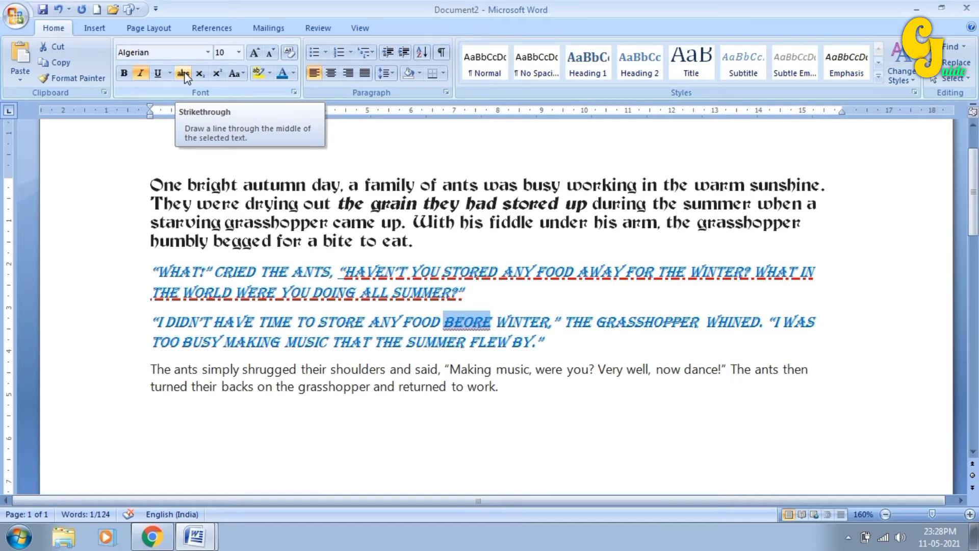
pyautogui.click(184, 74)
pyautogui.click(445, 325)
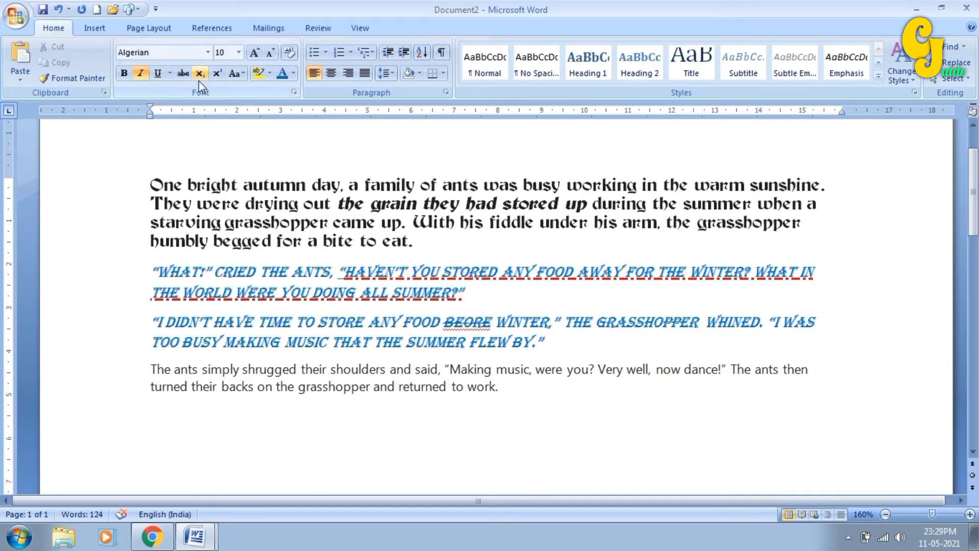
# - On the empty line below the story, raise the font to 14 pt and type 'H2so4 a2'
pyautogui.click(537, 425)
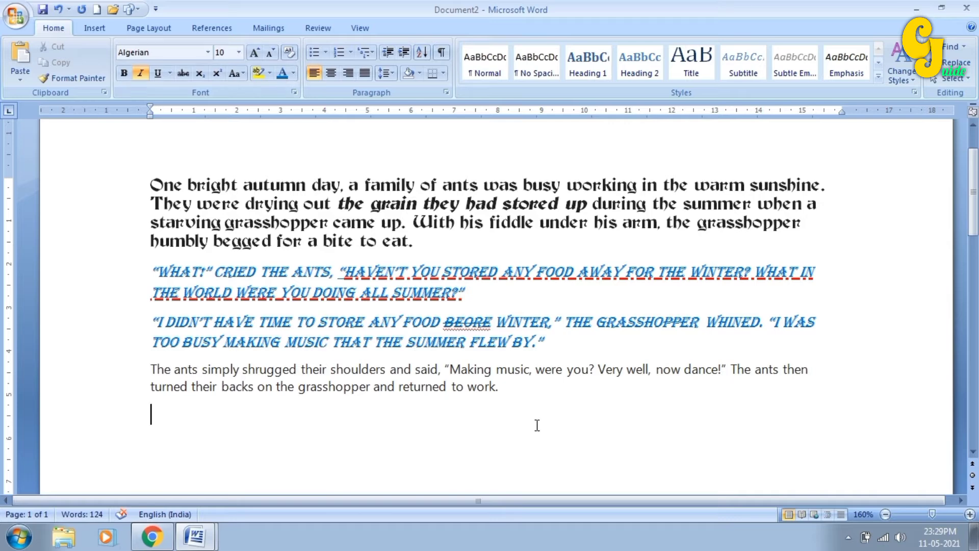
pyautogui.click(253, 53)
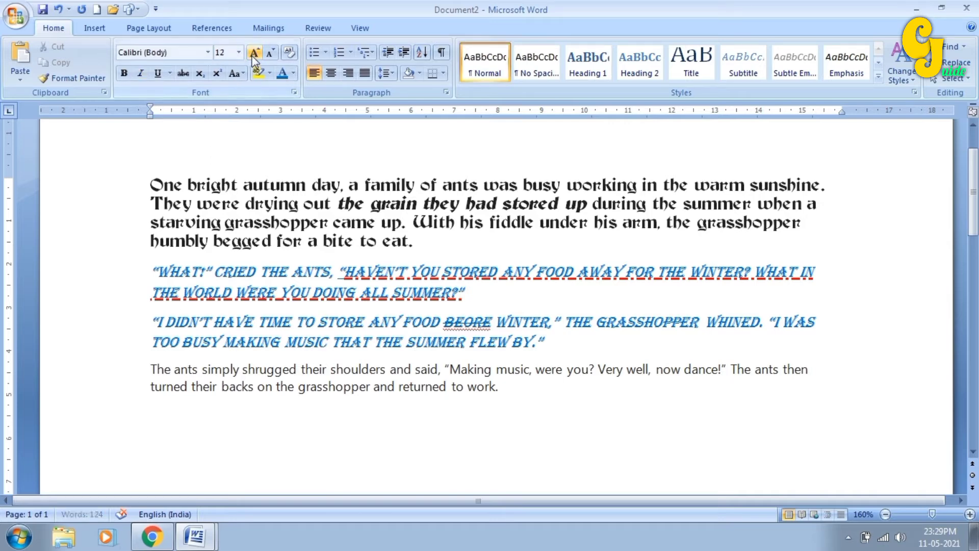
pyautogui.click(253, 53)
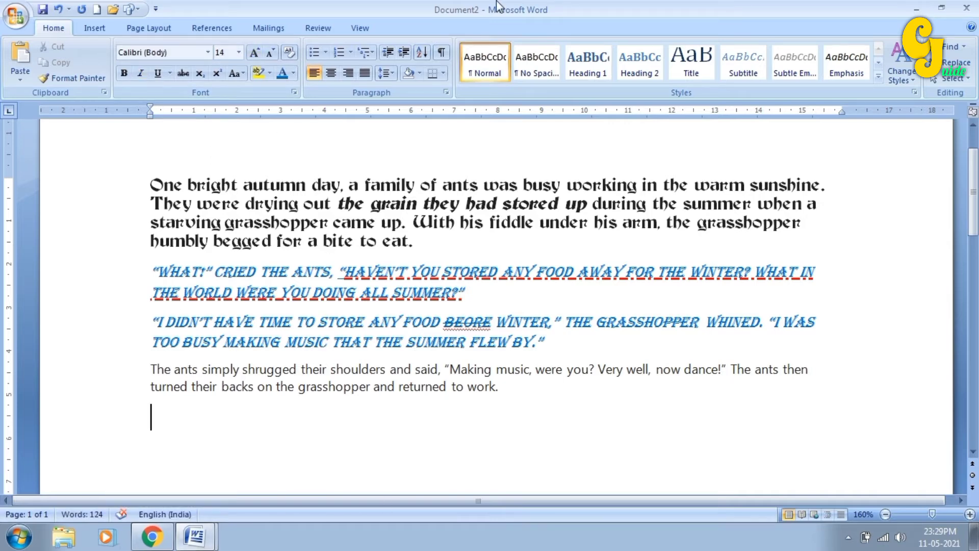
pyautogui.write('A2')
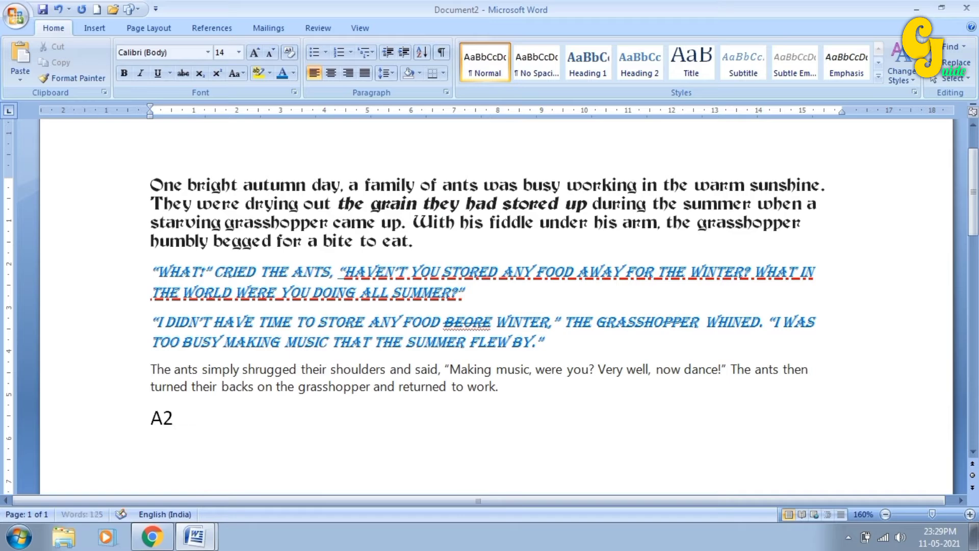
pyautogui.press('BackSpace')
pyautogui.press('BackSpace')
pyautogui.write('H')
pyautogui.press('BackSpace')
pyautogui.write('H2s')
pyautogui.write('o$')
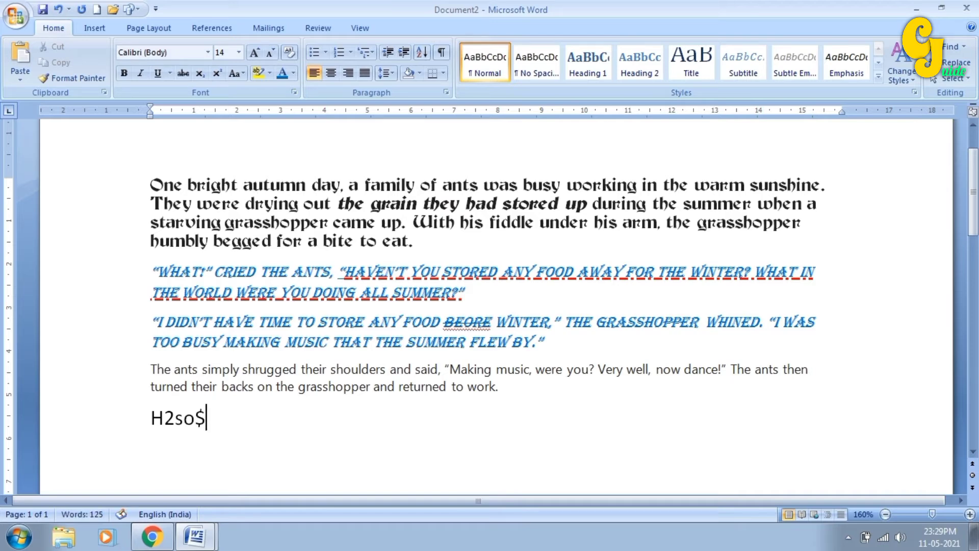
pyautogui.press('BackSpace')
pyautogui.write('4  a2')
# - Replace the lowercase 'so' in H2so4 with capital 'SO'
pyautogui.click(195, 418)
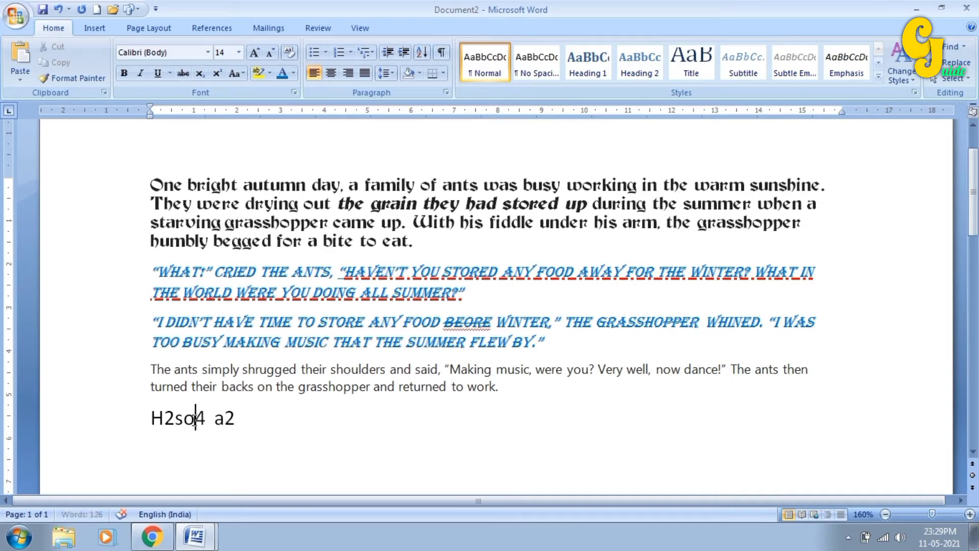
pyautogui.moveTo(196, 419); pyautogui.dragTo(176, 426)
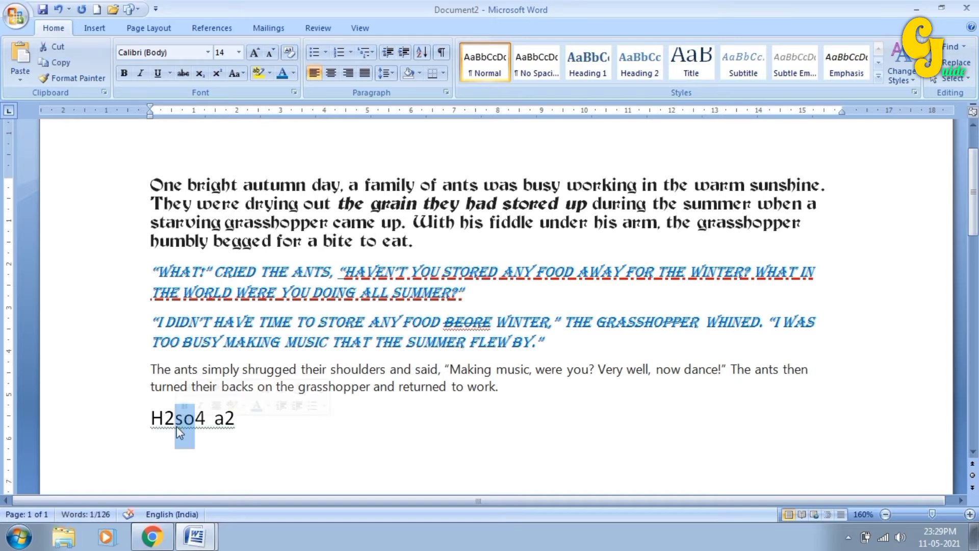
pyautogui.click(176, 426)
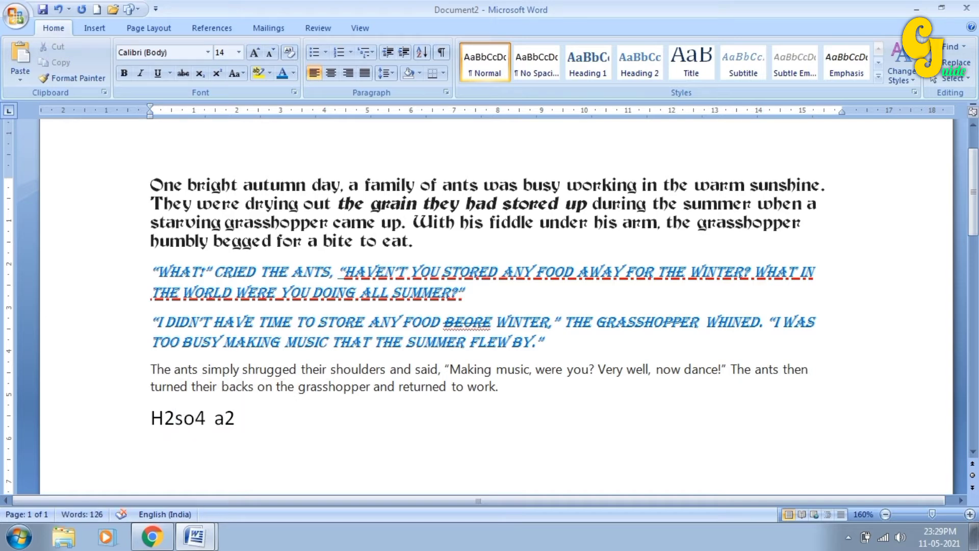
pyautogui.click(196, 418)
pyautogui.press('BackSpace')
pyautogui.press('BackSpace')
pyautogui.write('SO')
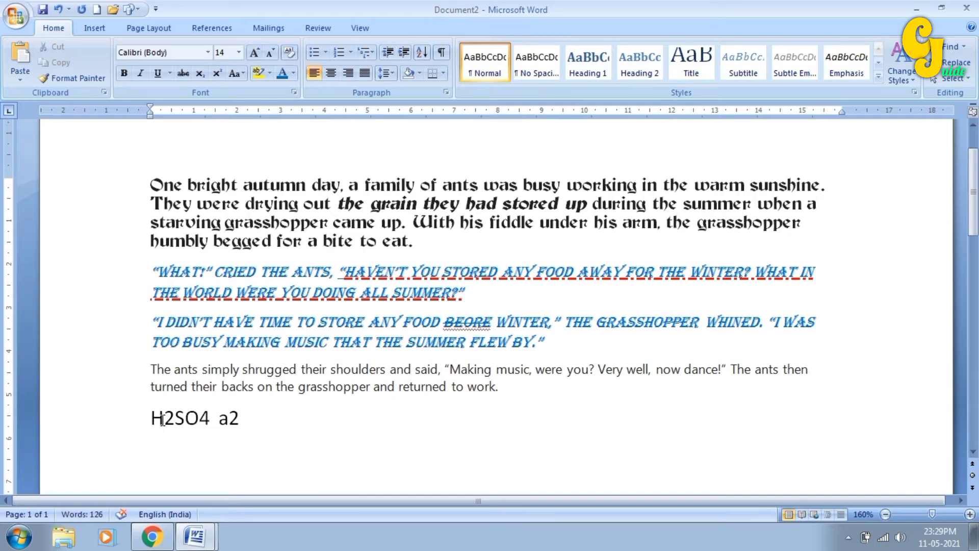
# - Subscript the 2 and 4 in H2SO4 and superscript the 2 in a2
pyautogui.click(200, 418)
pyautogui.moveTo(164, 417); pyautogui.dragTo(170, 426)
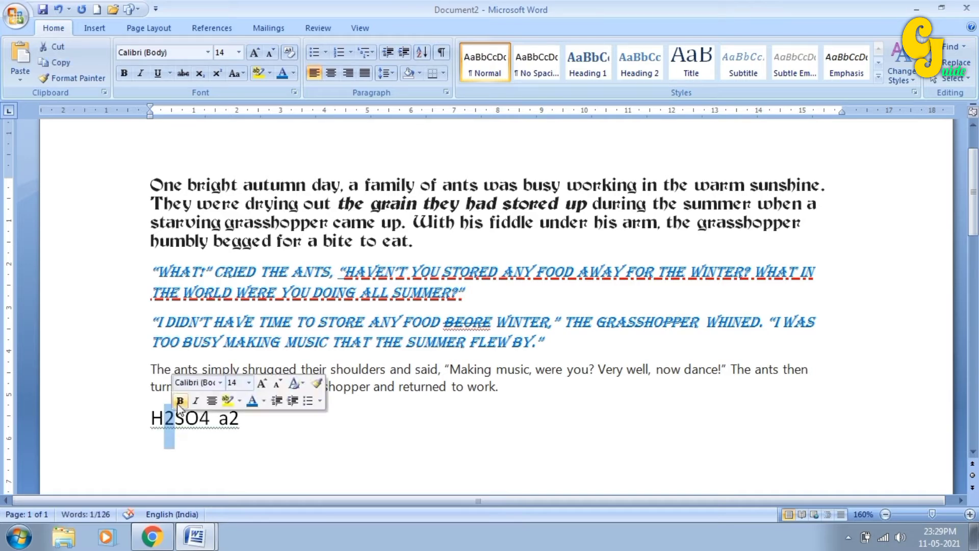
pyautogui.click(200, 78)
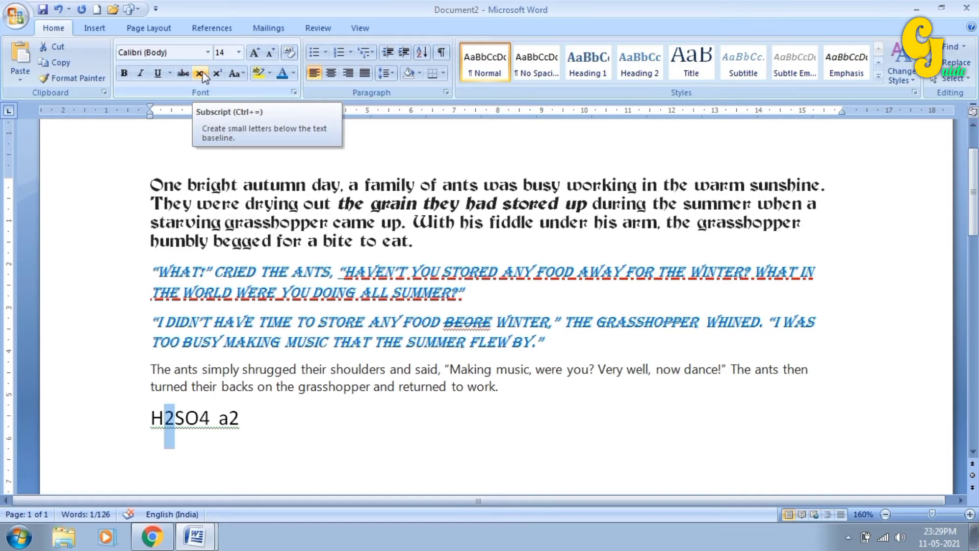
pyautogui.click(201, 75)
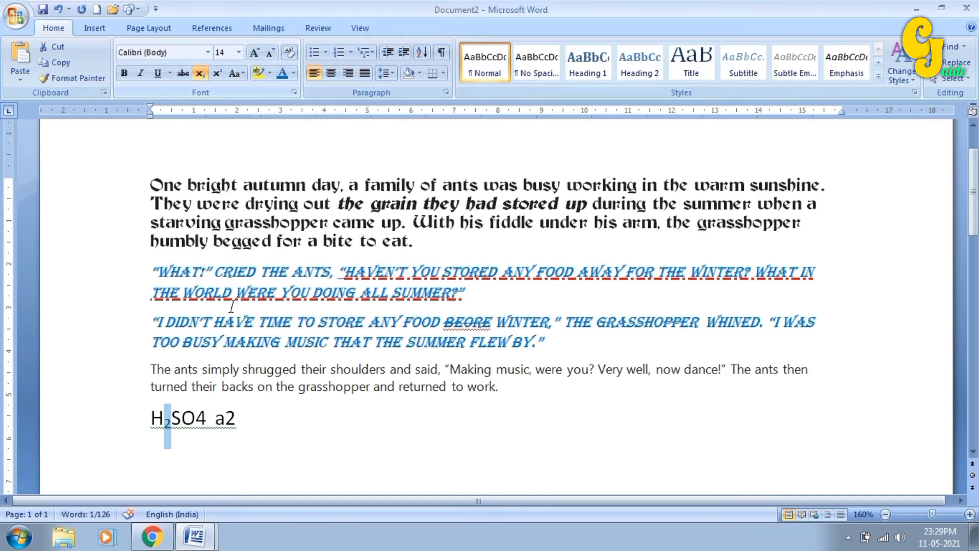
pyautogui.click(197, 417)
pyautogui.moveTo(196, 417); pyautogui.dragTo(207, 418)
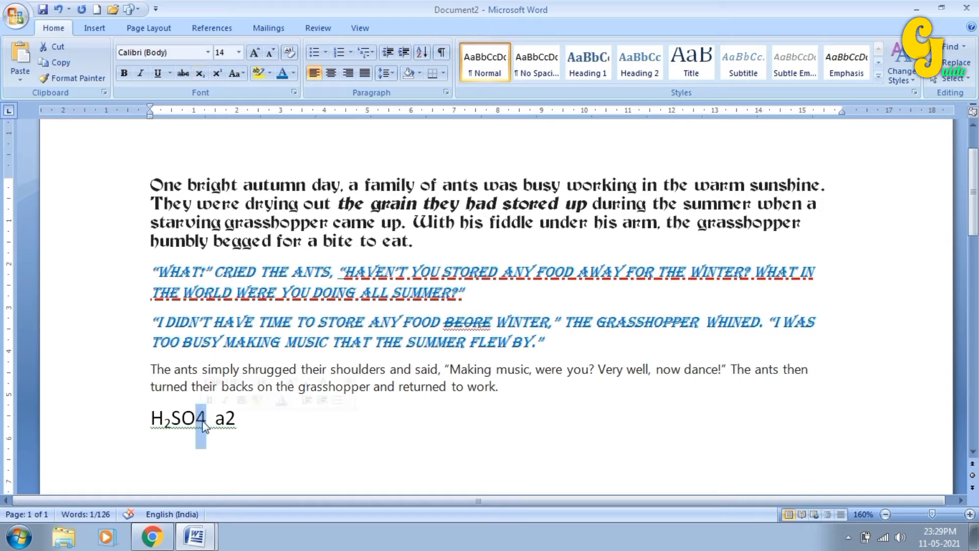
pyautogui.click(196, 74)
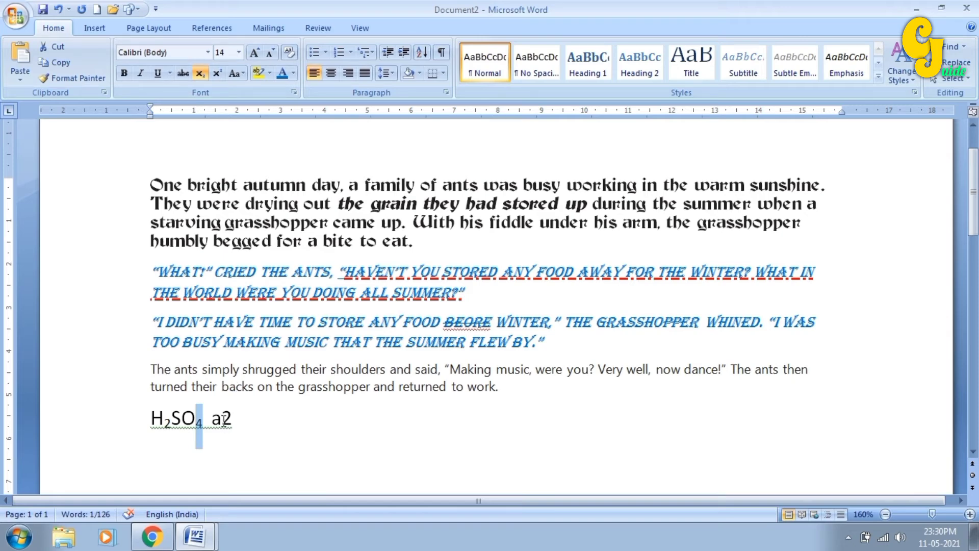
pyautogui.moveTo(222, 418); pyautogui.dragTo(234, 428)
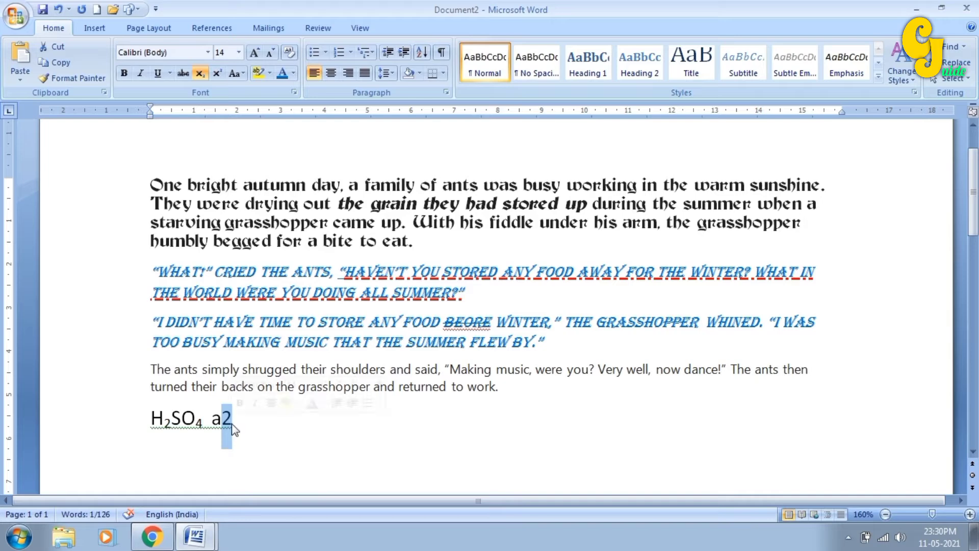
pyautogui.click(221, 75)
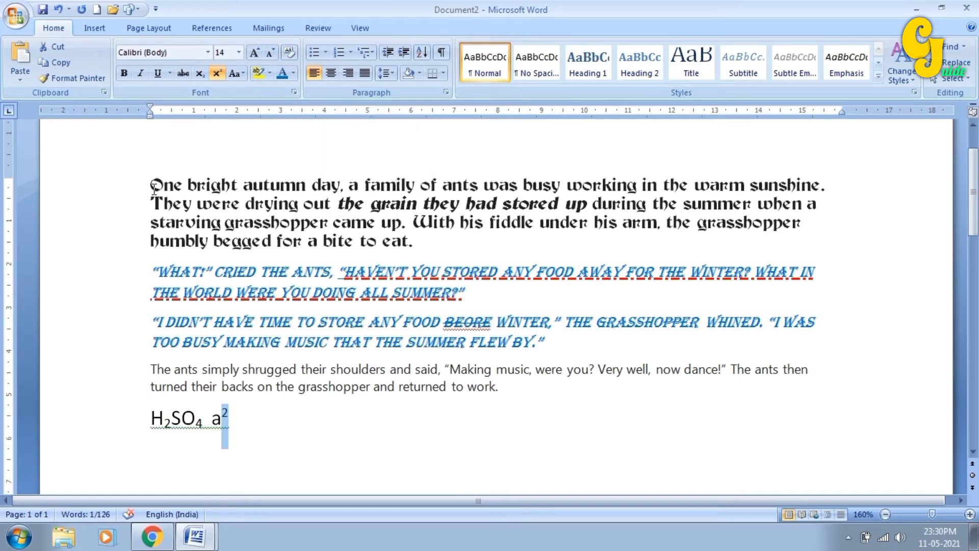
# - Clear all formatting from the story's first two paragraphs, returning them to Calibri 11
pyautogui.moveTo(152, 185); pyautogui.dragTo(473, 297)
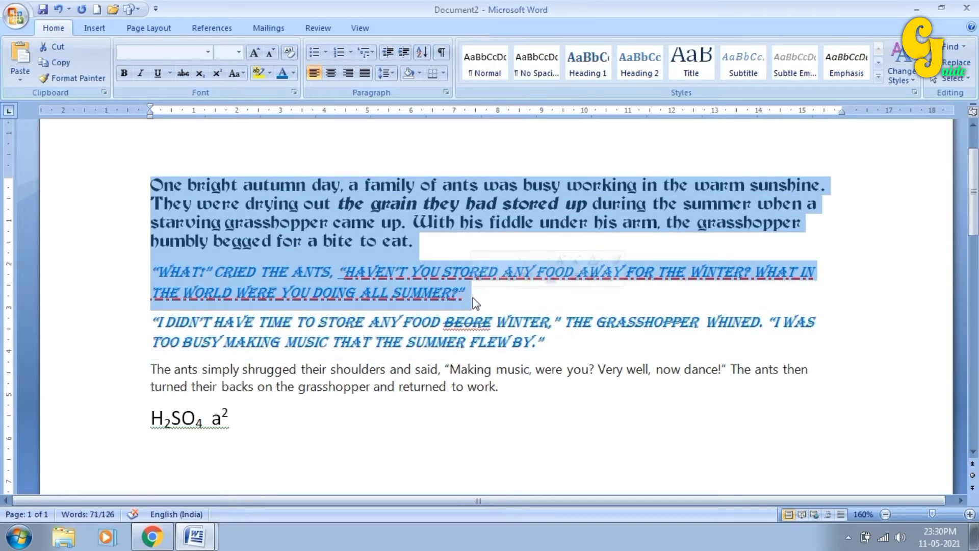
pyautogui.click(289, 52)
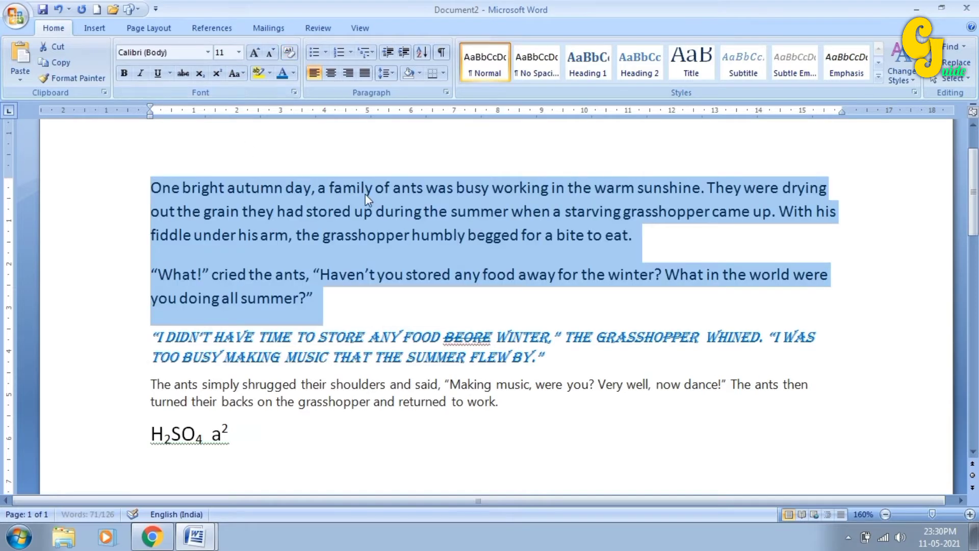
pyautogui.click(365, 194)
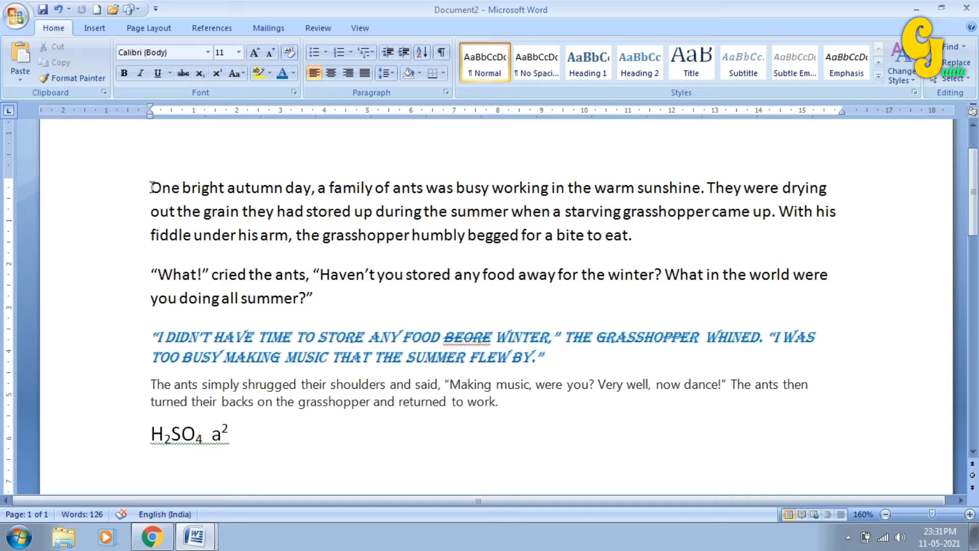
# - Try UPPERCASE, lowercase and Capitalize Each Word on the first story paragraph
pyautogui.moveTo(151, 187); pyautogui.dragTo(634, 241)
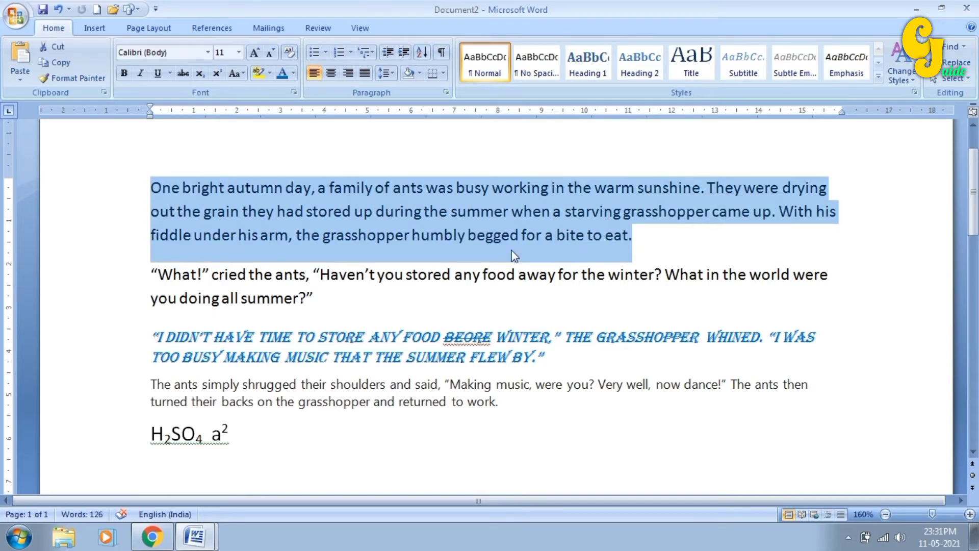
pyautogui.click(243, 73)
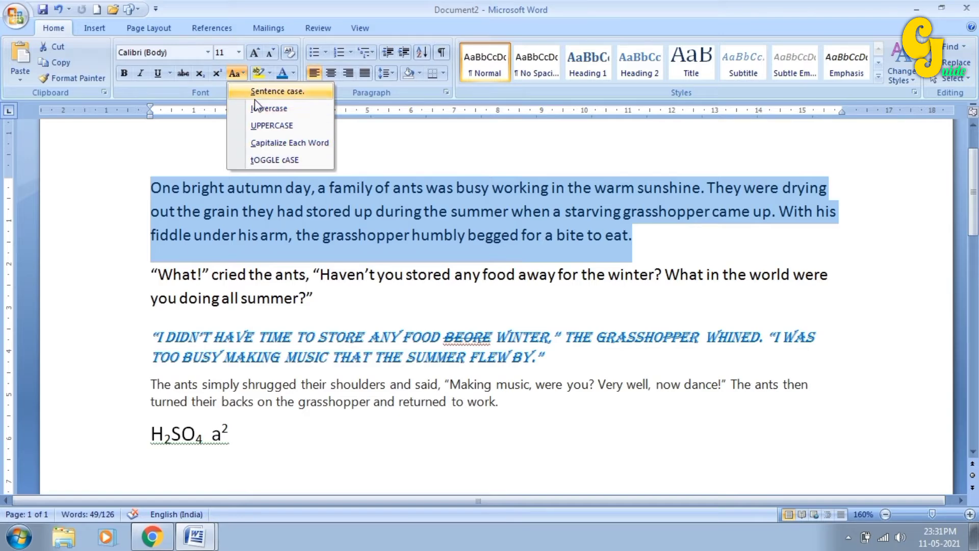
pyautogui.click(268, 127)
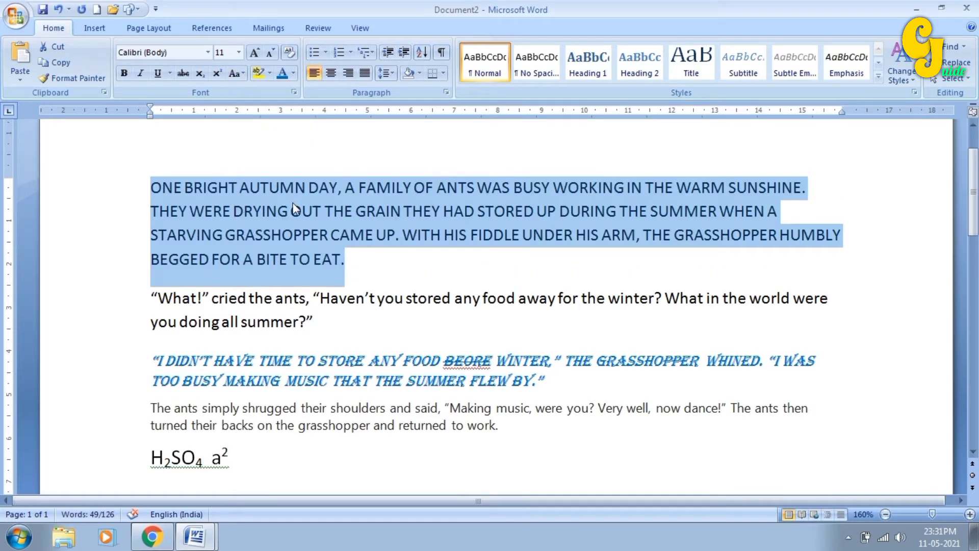
pyautogui.click(237, 73)
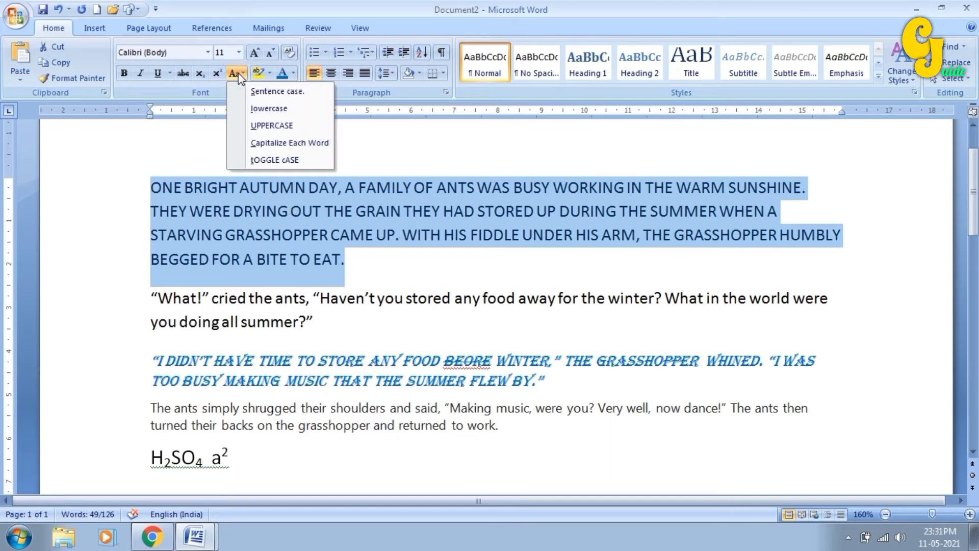
pyautogui.click(252, 107)
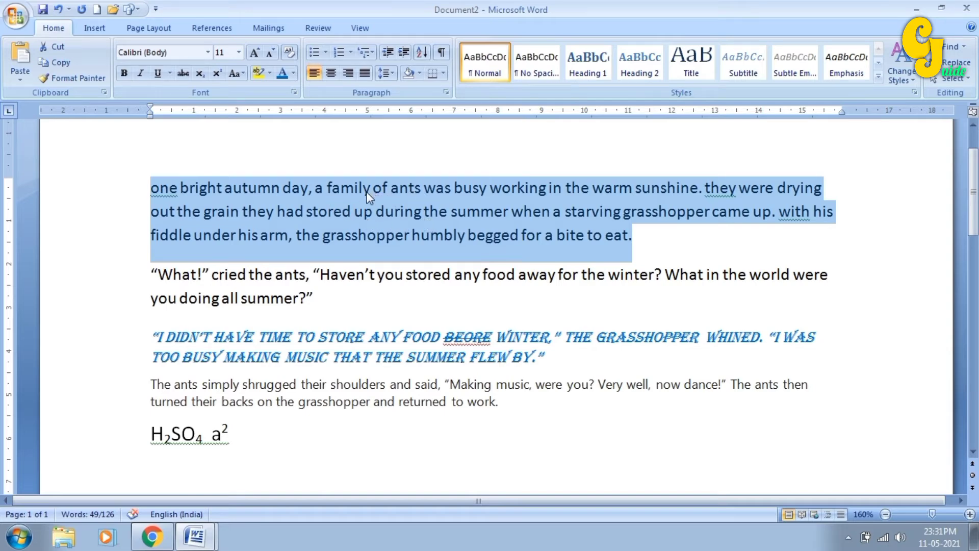
pyautogui.click(234, 74)
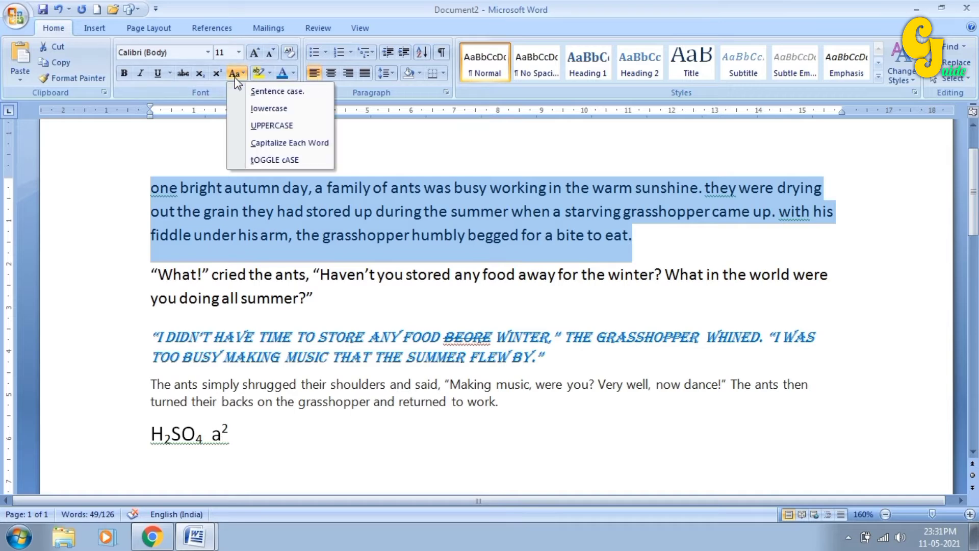
pyautogui.click(288, 145)
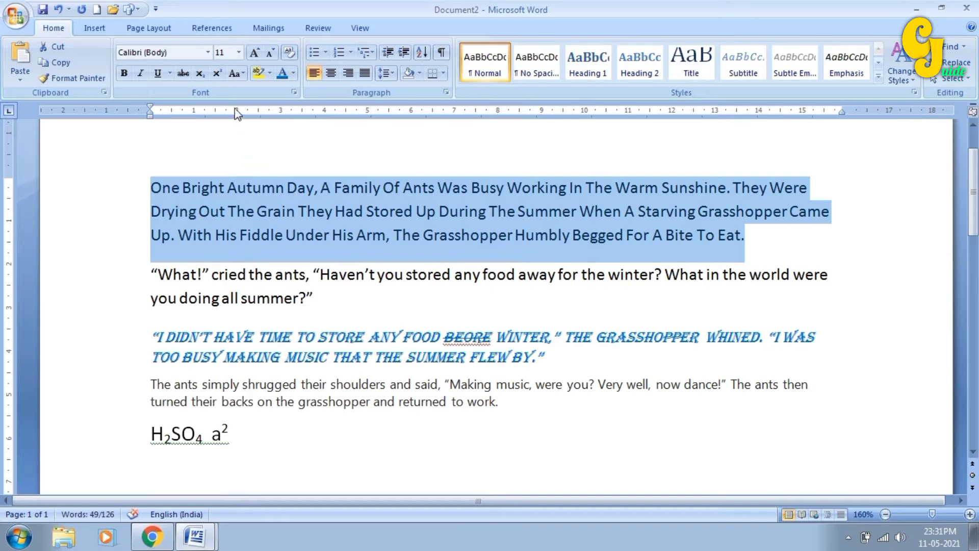
# - Toggle the paragraph's case, then settle on UPPERCASE for the whole paragraph
pyautogui.click(237, 76)
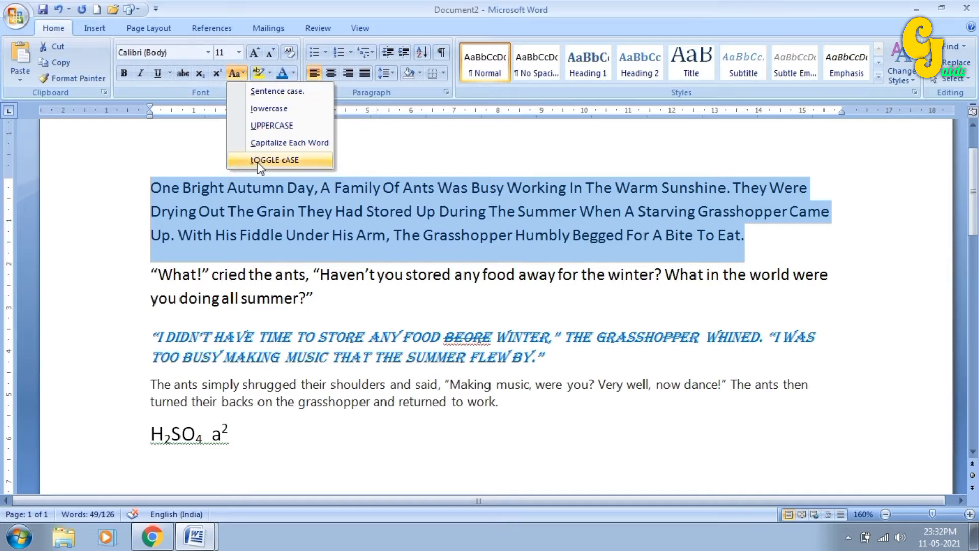
pyautogui.click(258, 164)
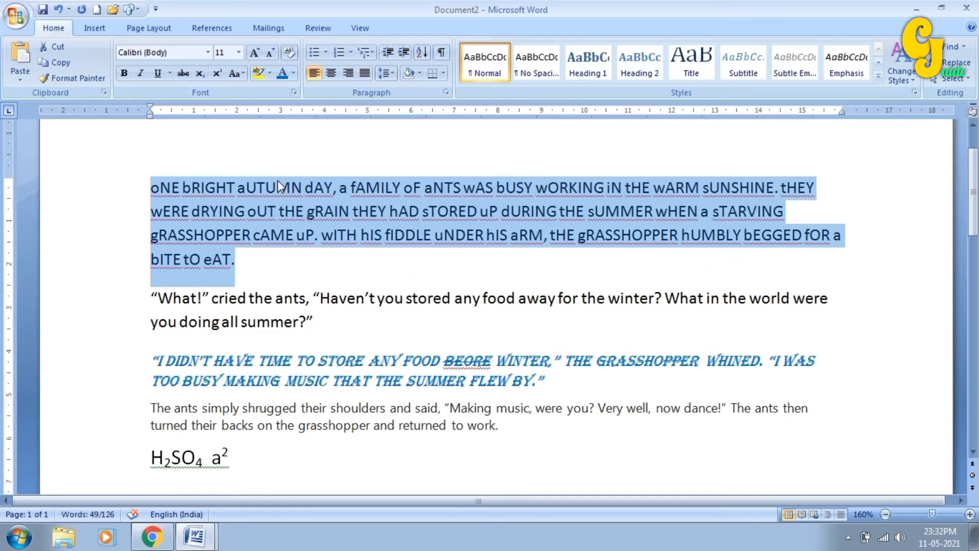
pyautogui.click(236, 74)
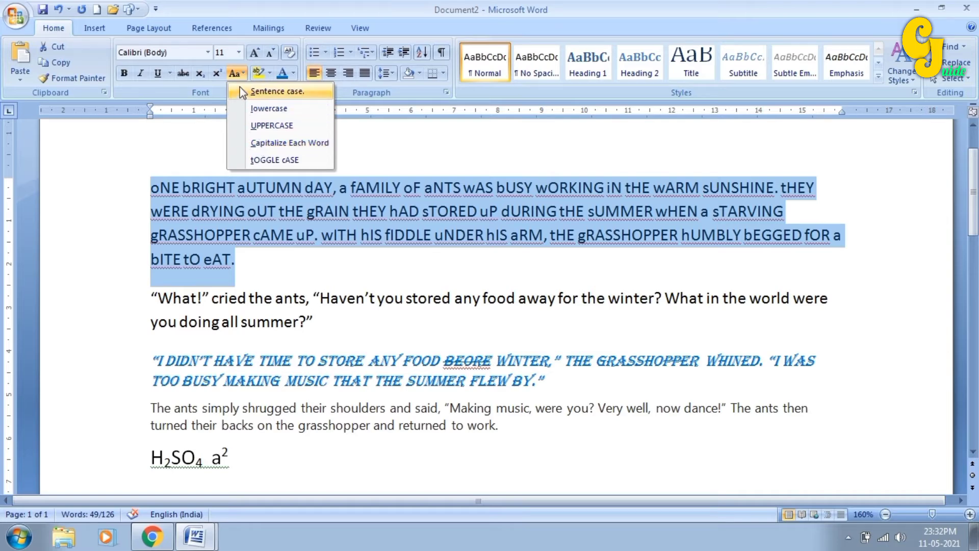
pyautogui.click(265, 127)
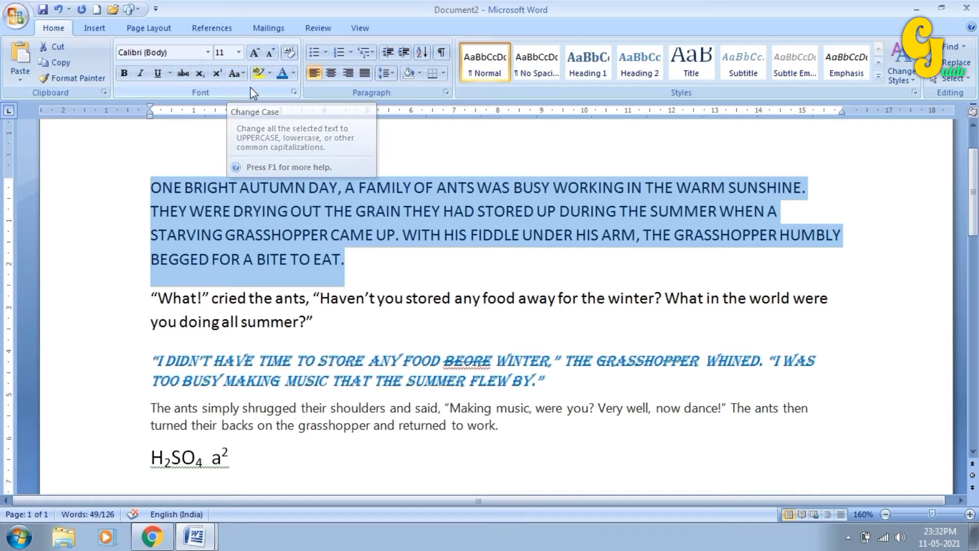
pyautogui.click(279, 211)
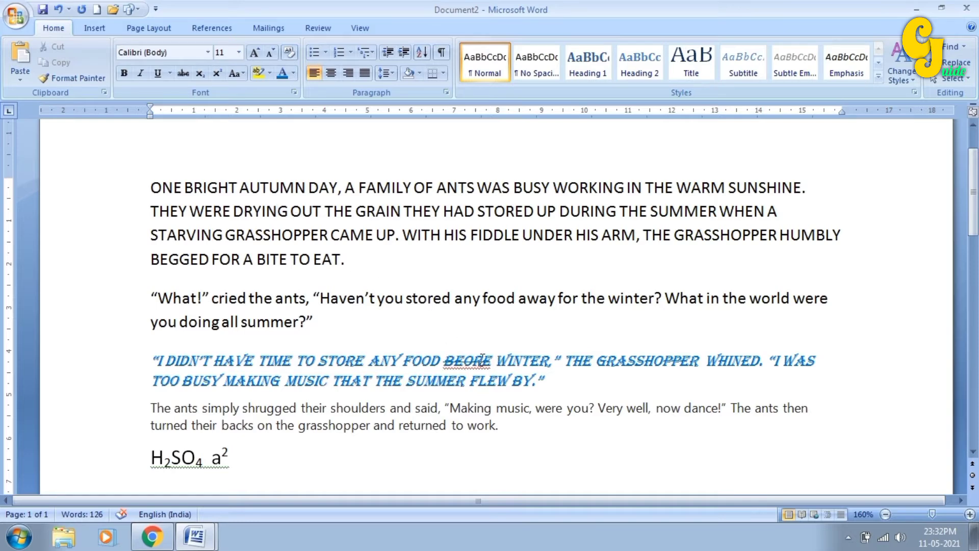
# - Highlight the struck-through word BEORE in yellow
pyautogui.moveTo(445, 360); pyautogui.dragTo(493, 361)
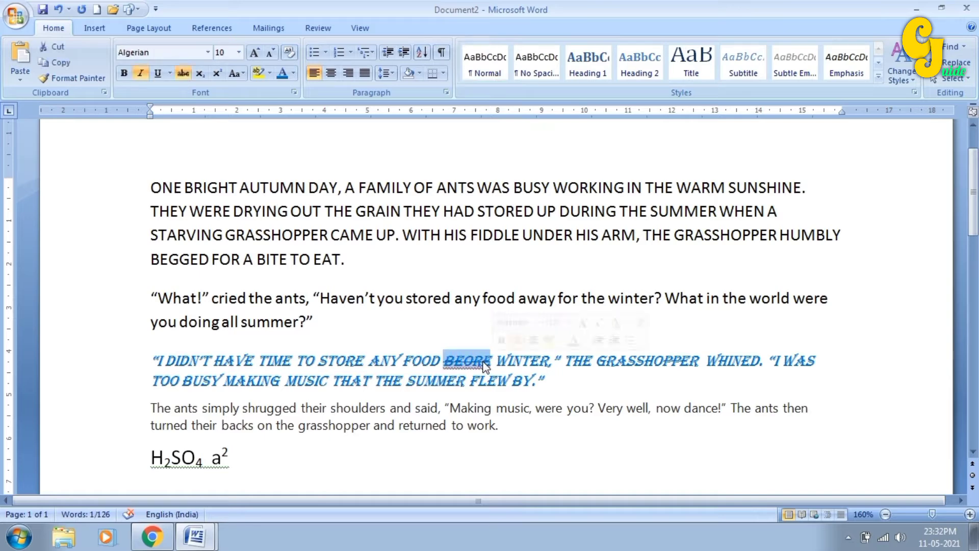
pyautogui.click(269, 73)
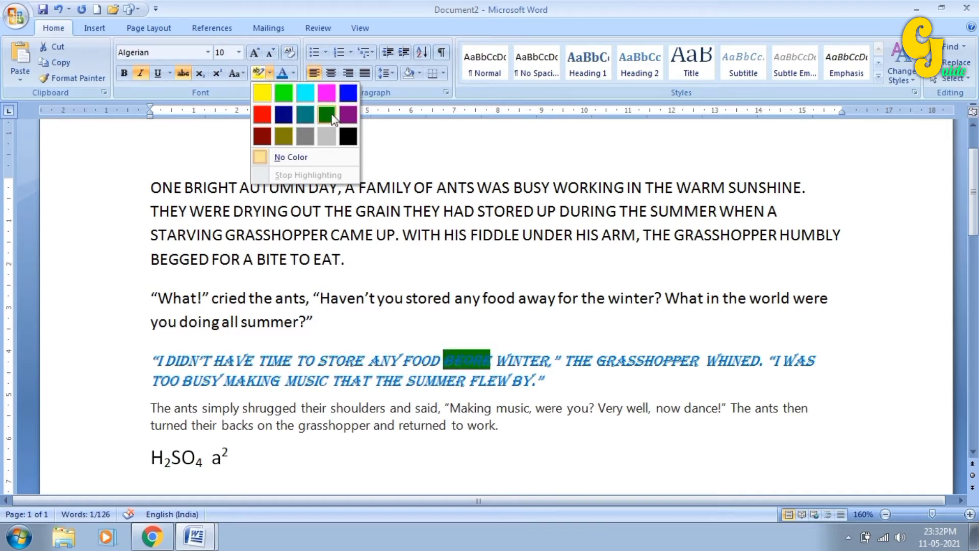
pyautogui.click(262, 93)
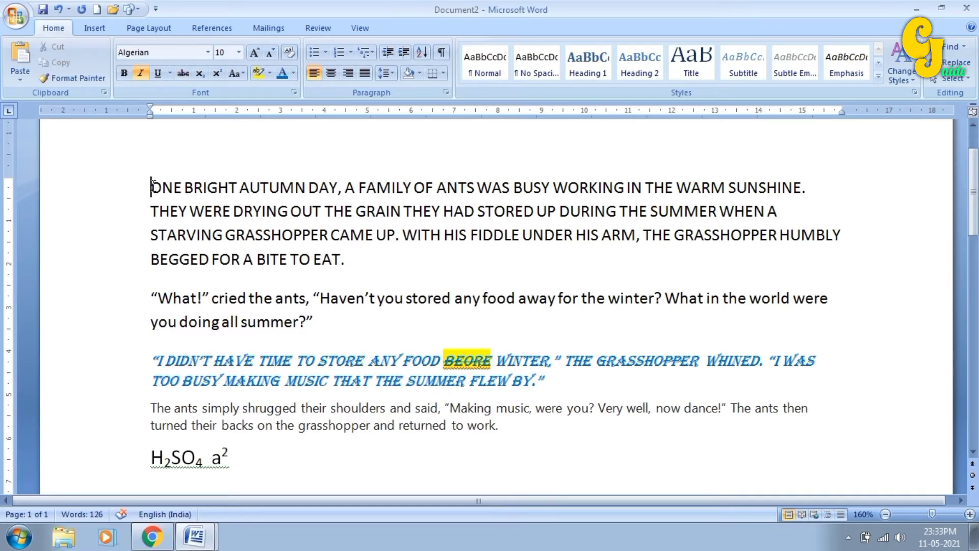
pyautogui.moveTo(151, 187); pyautogui.dragTo(344, 257)
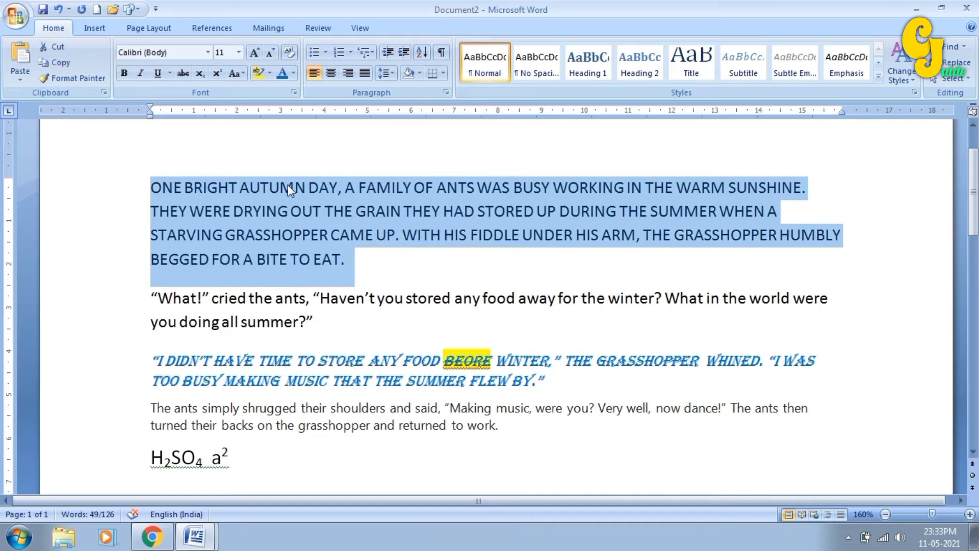
# - Colour the opening paragraph's text custom blue (RGB 51, 51, 255) instead of light aqua
pyautogui.click(293, 75)
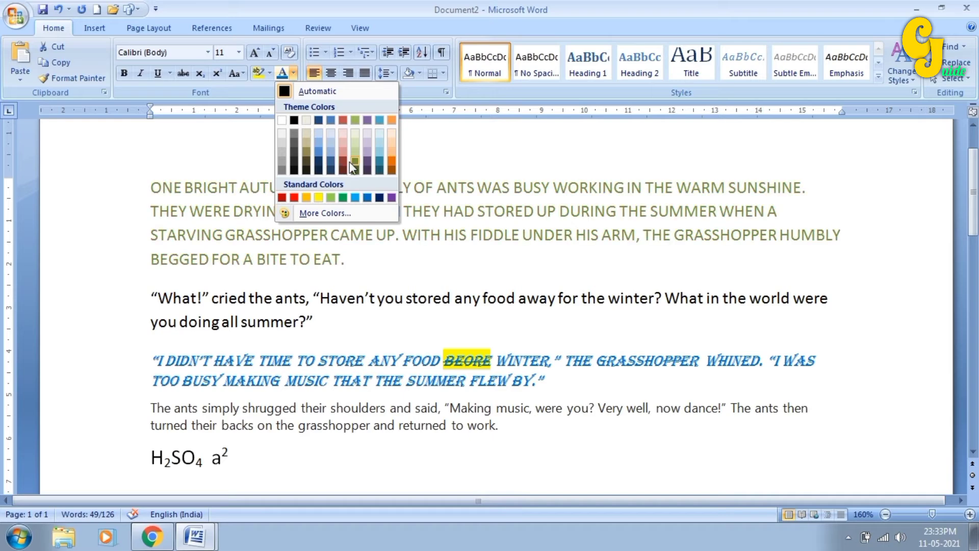
pyautogui.click(378, 152)
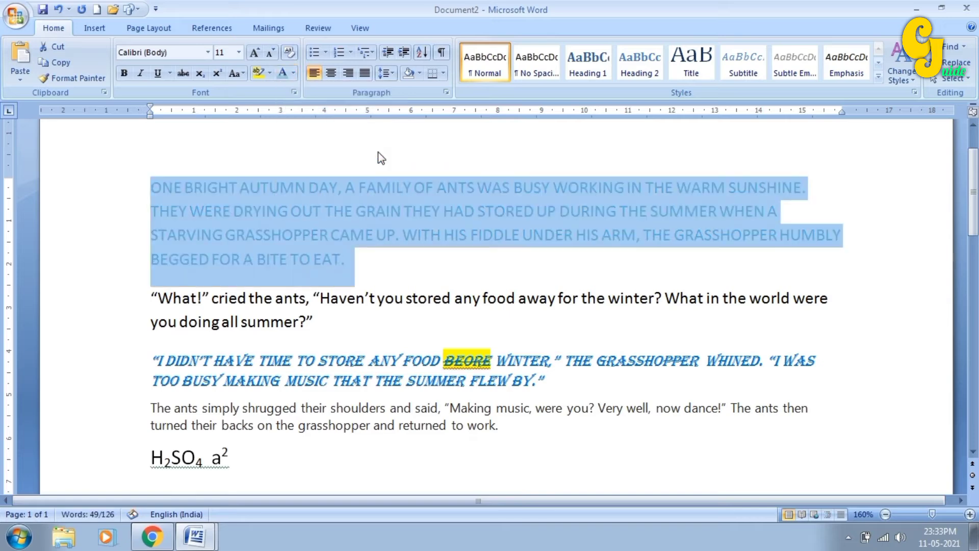
pyautogui.click(293, 74)
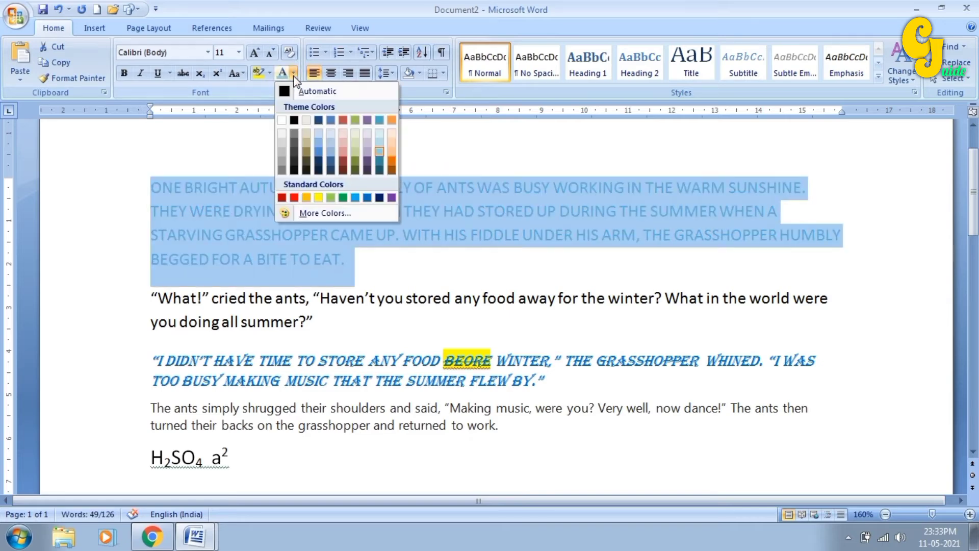
pyautogui.click(339, 213)
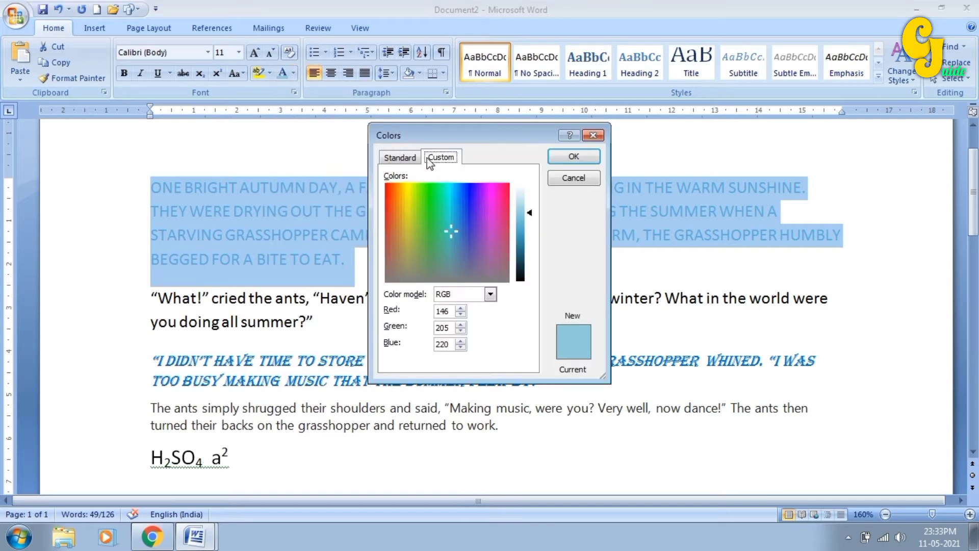
pyautogui.click(398, 158)
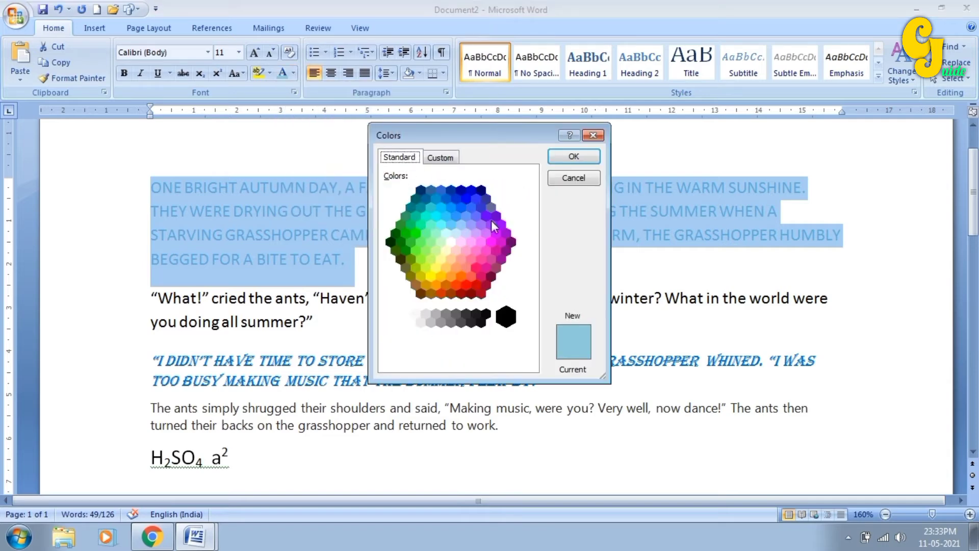
pyautogui.click(474, 199)
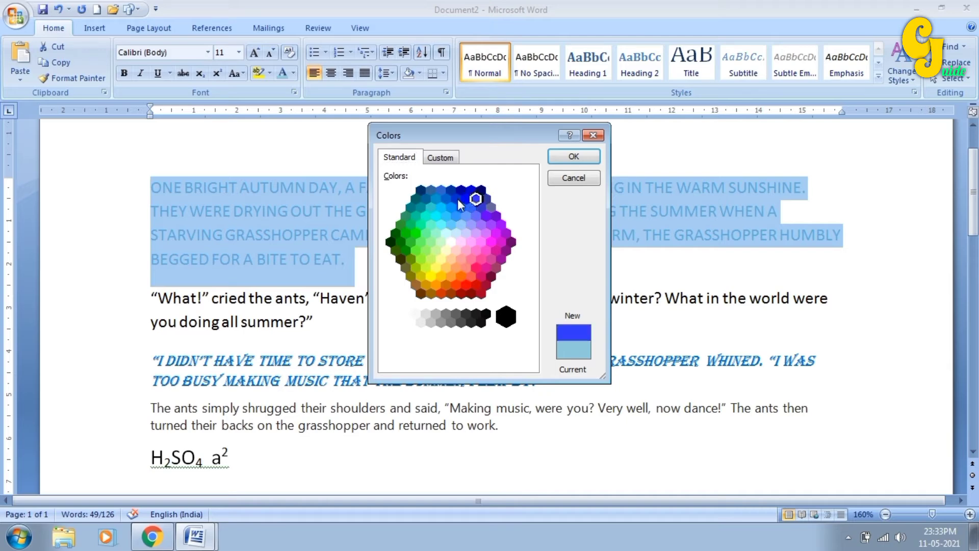
pyautogui.click(442, 158)
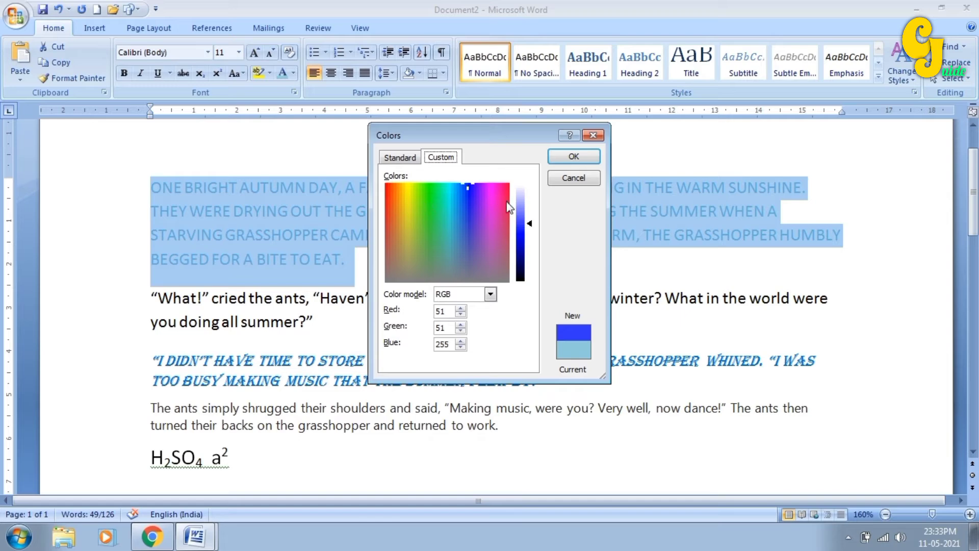
pyautogui.click(561, 158)
pyautogui.click(406, 240)
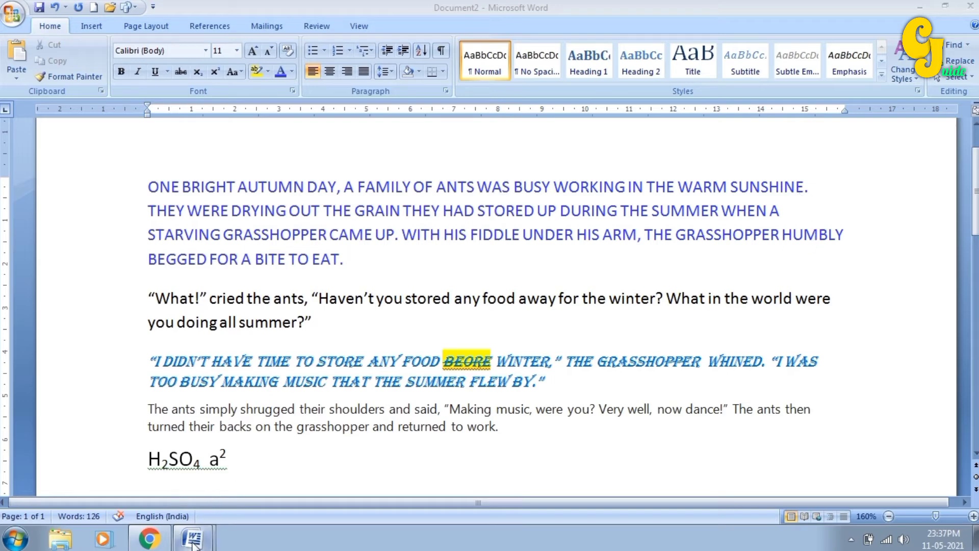
# - Switch to Document1 and select the whole friends-and-bear story
pyautogui.moveTo(193, 537)
pyautogui.click(189, 485)
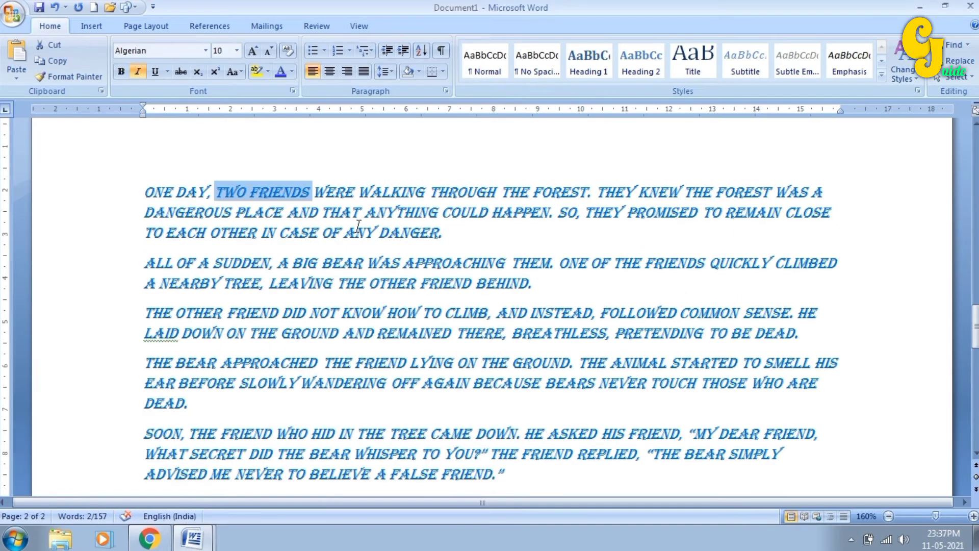
pyautogui.click(354, 262)
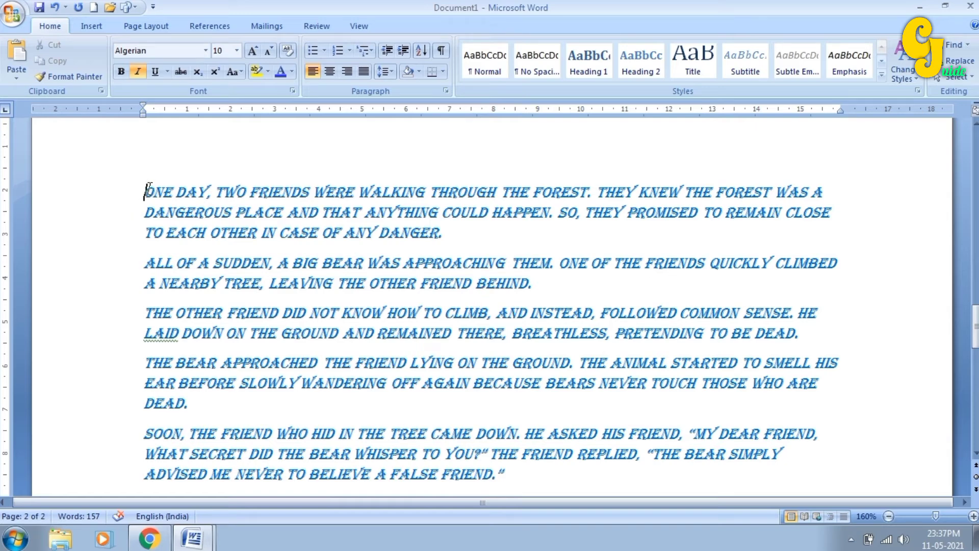
pyautogui.moveTo(145, 192); pyautogui.dragTo(533, 483)
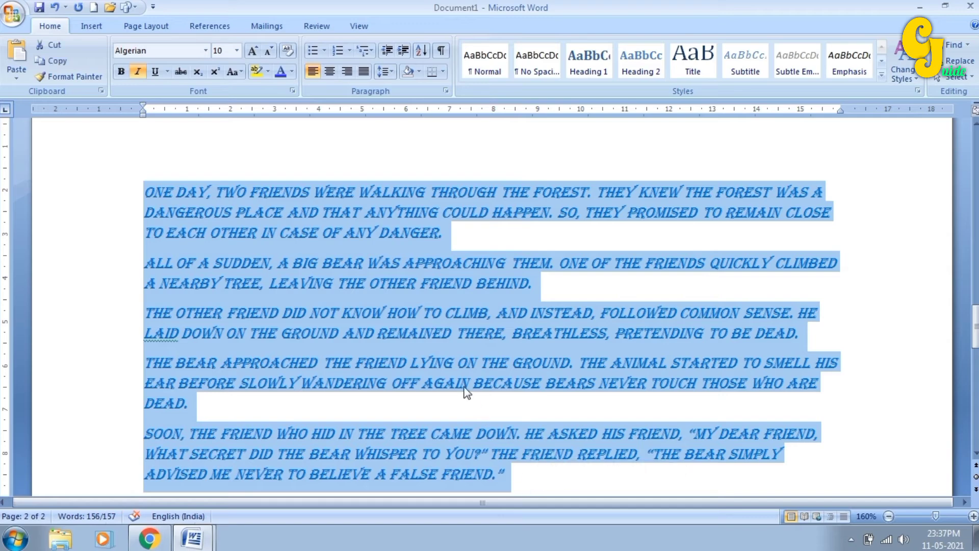
pyautogui.scroll(-1, 420, 299)
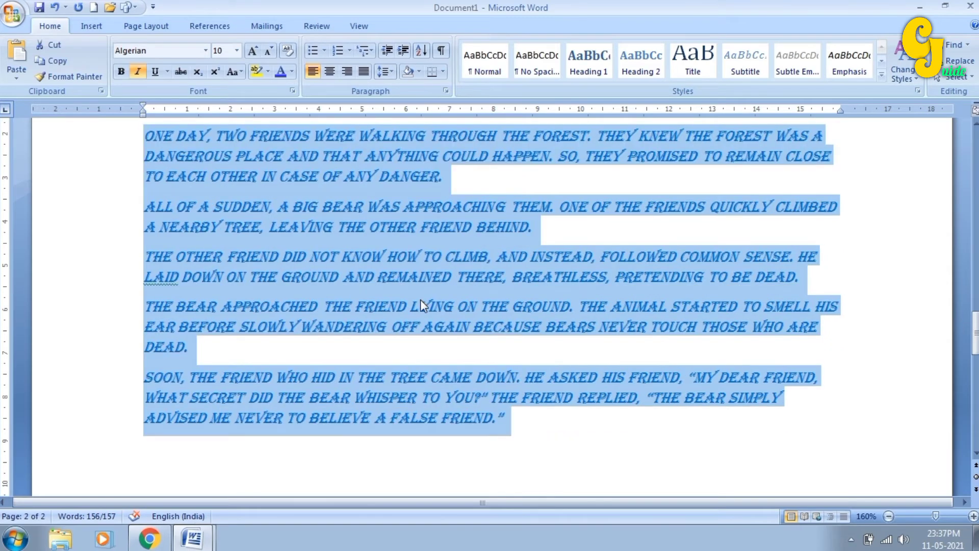
pyautogui.scroll(1, 420, 298)
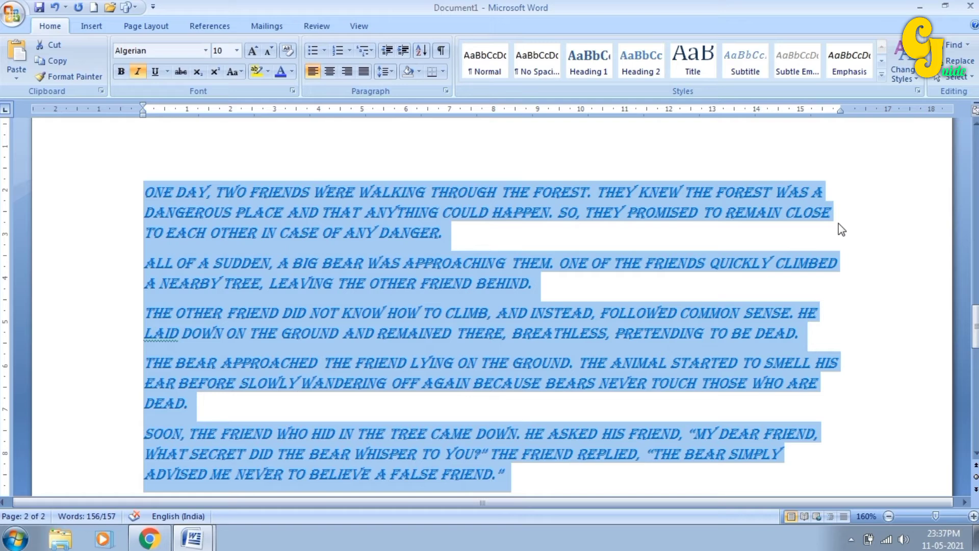
# - Justify the story's paragraphs after trying center and right alignment
pyautogui.click(332, 72)
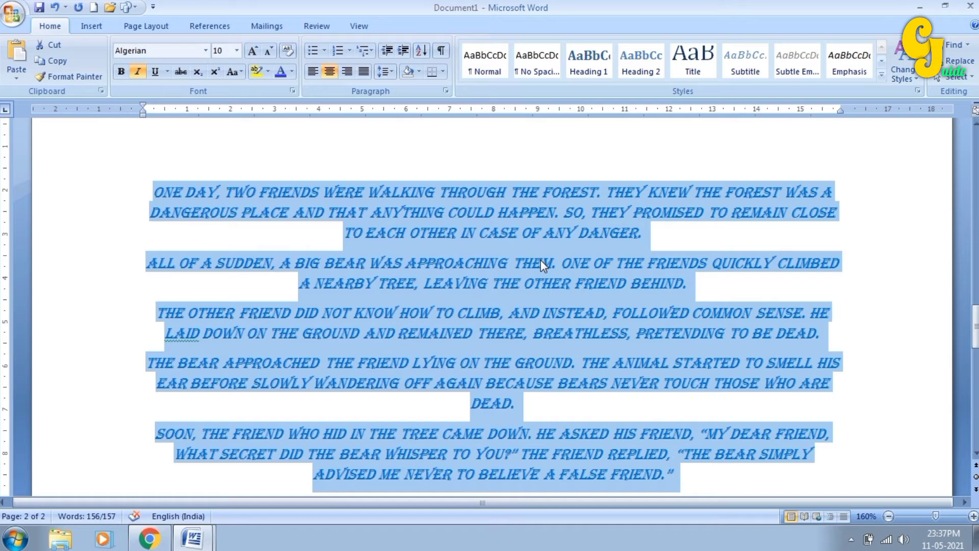
pyautogui.click(347, 72)
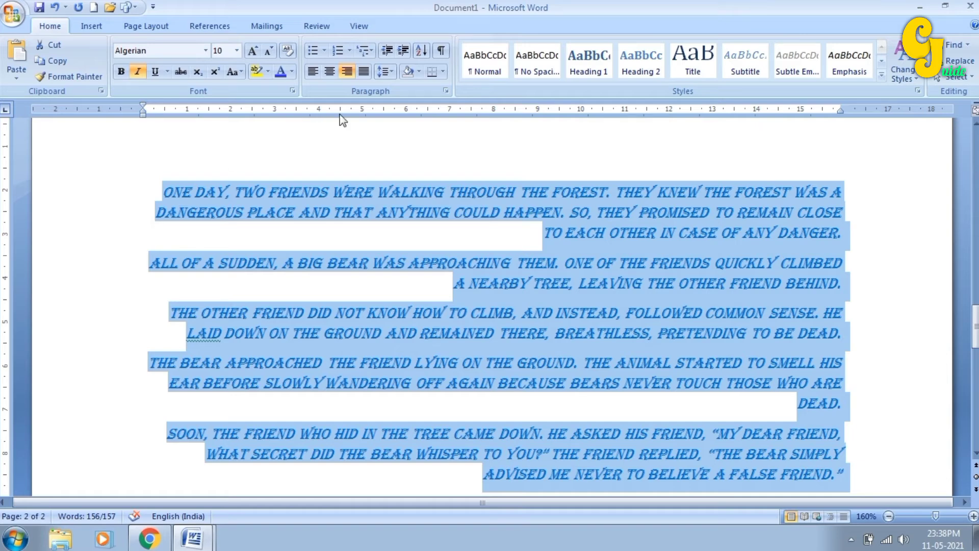
pyautogui.click(362, 76)
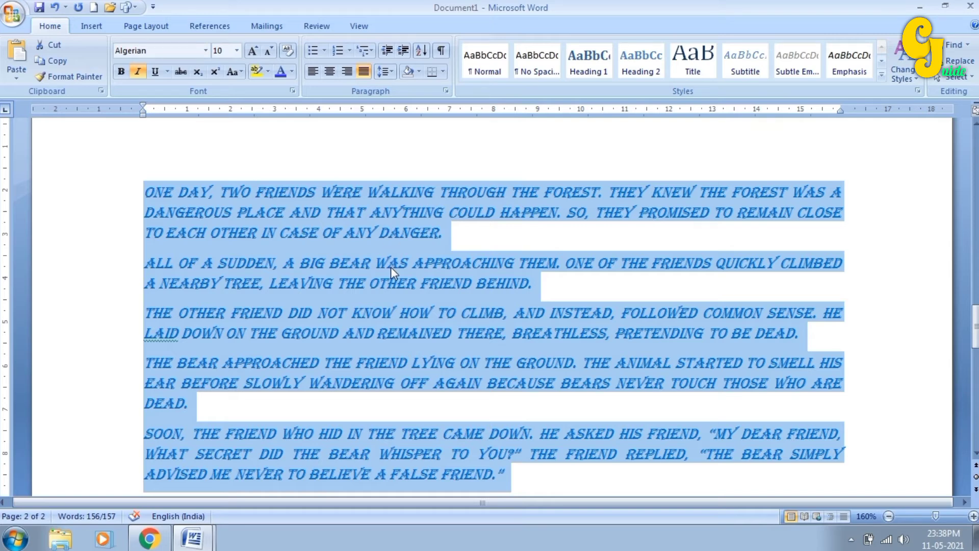
pyautogui.click(391, 73)
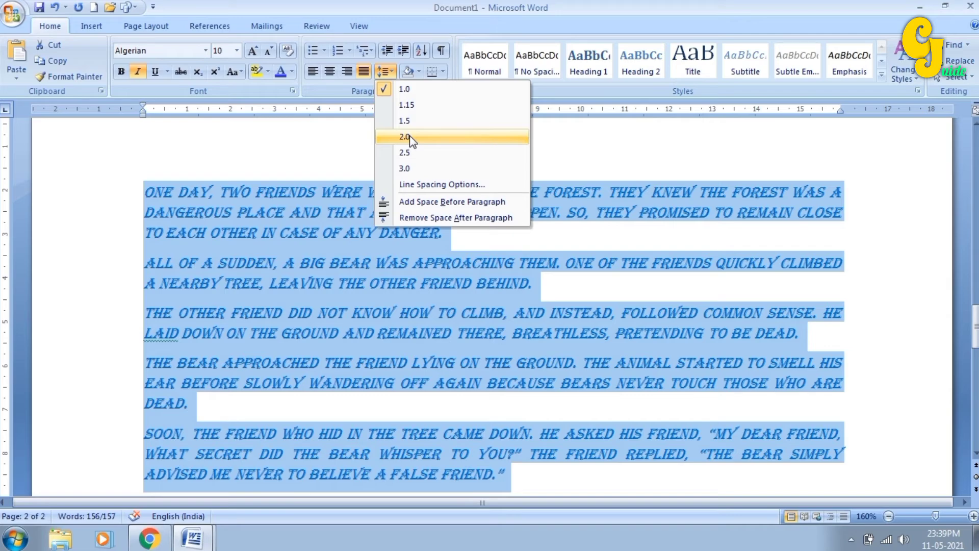
pyautogui.click(411, 140)
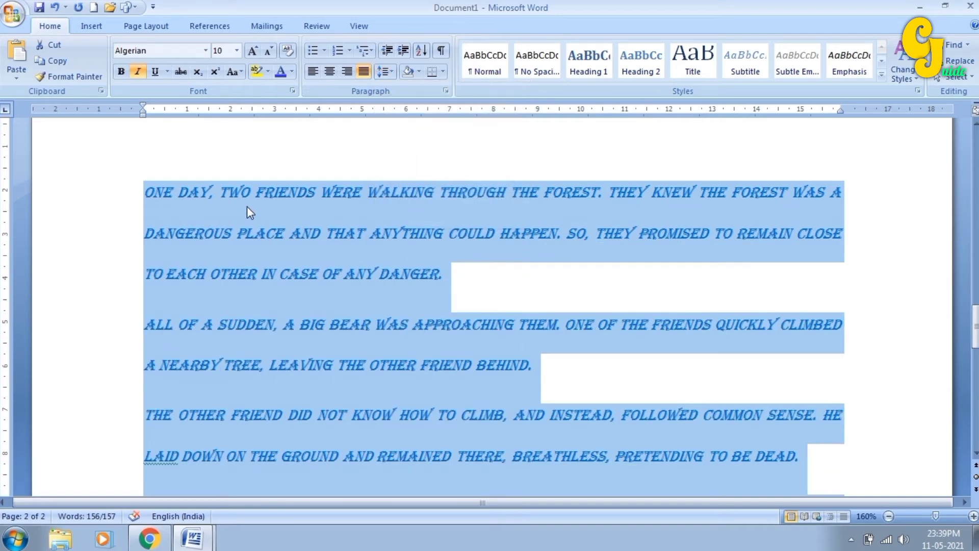
pyautogui.scroll(-8, 296, 225)
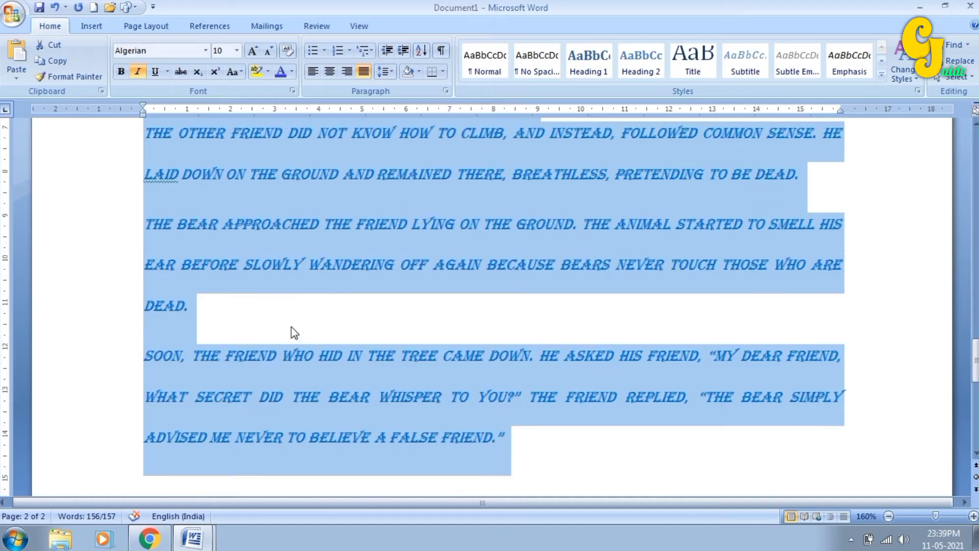
pyautogui.scroll(-6, 290, 329)
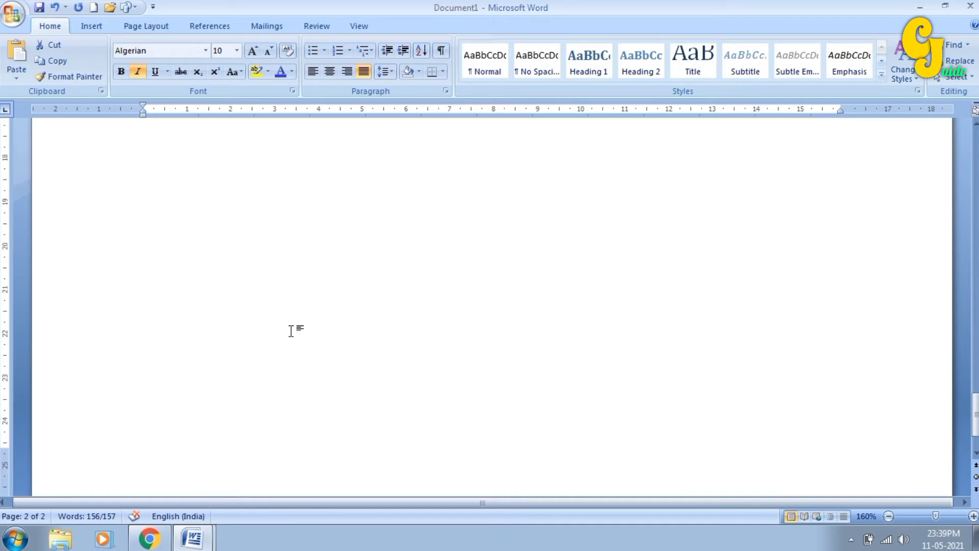
pyautogui.scroll(9, 291, 329)
pyautogui.scroll(2, 292, 332)
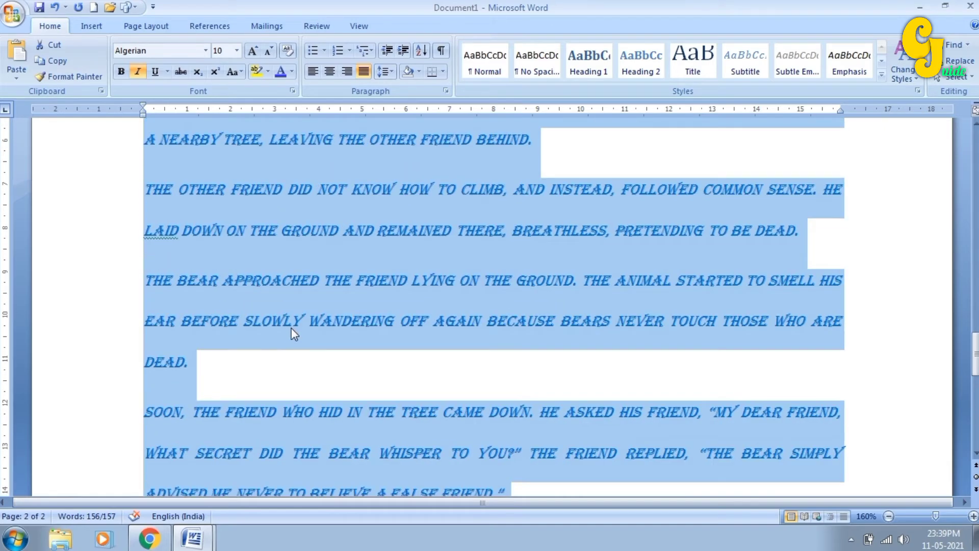
pyautogui.scroll(2, 292, 331)
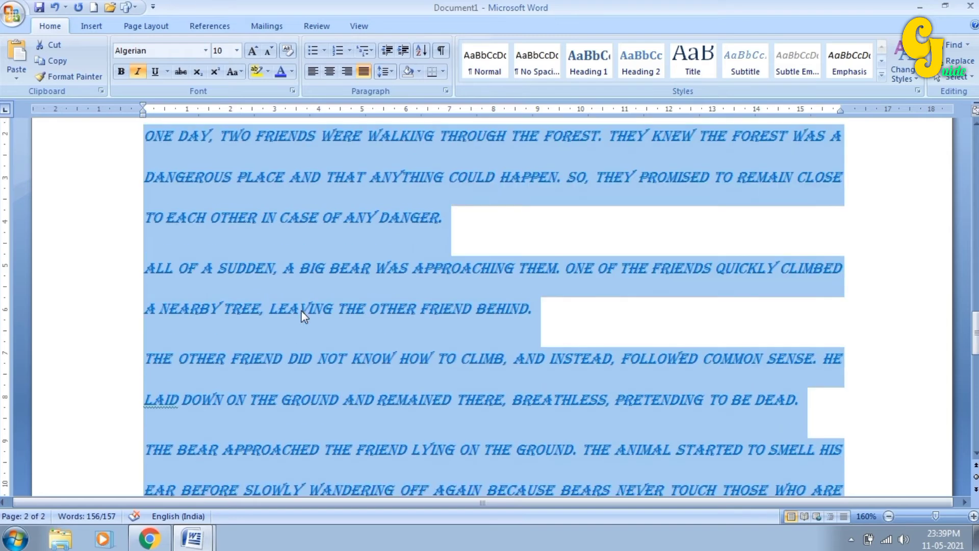
pyautogui.click(387, 74)
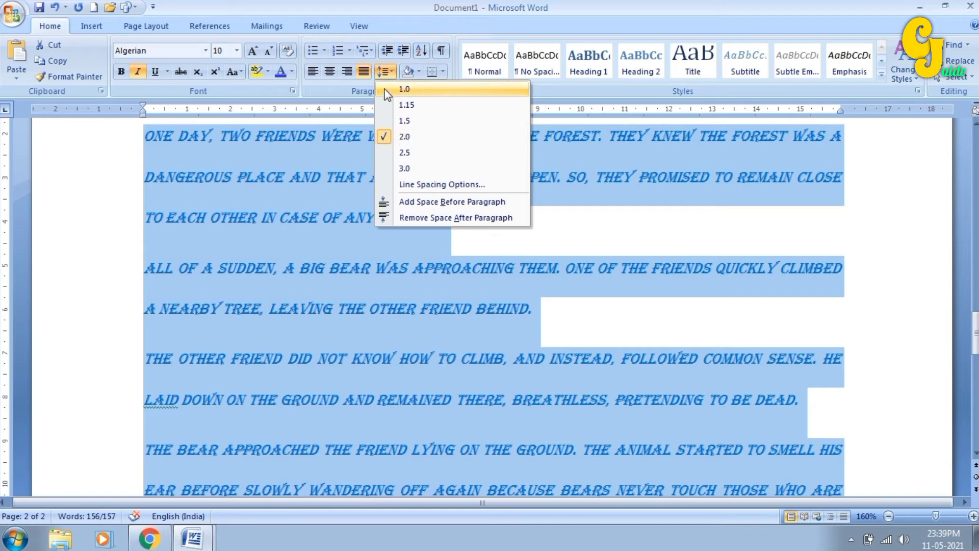
pyautogui.click(404, 89)
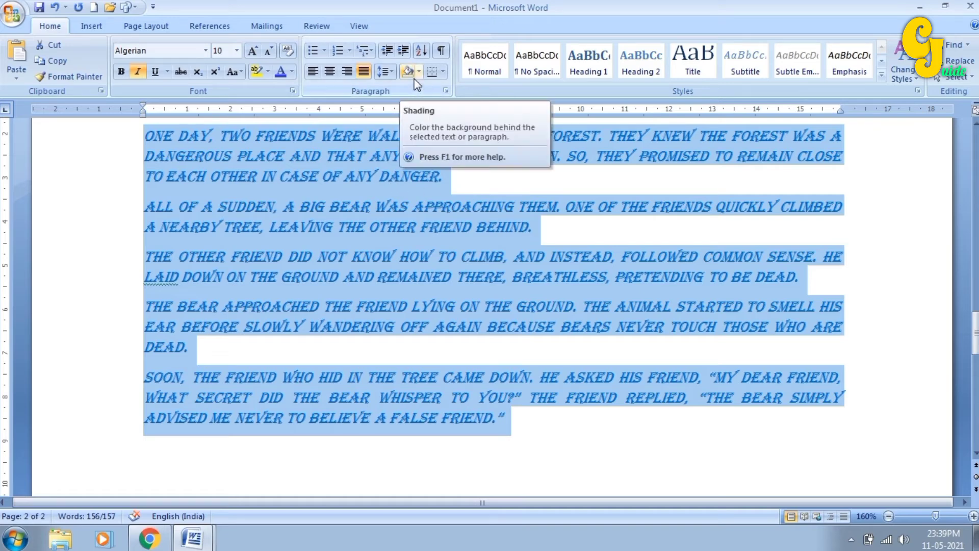
pyautogui.click(370, 227)
pyautogui.scroll(1, 373, 244)
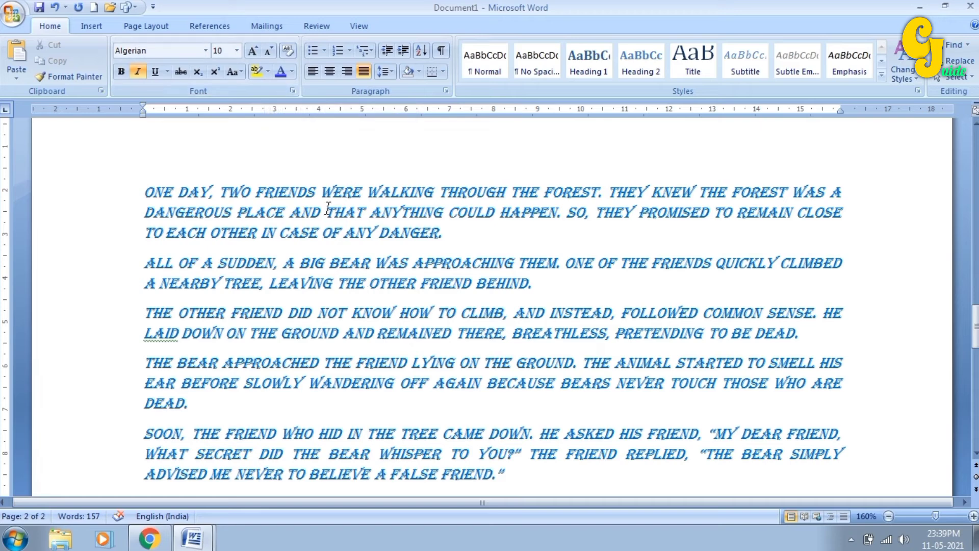
pyautogui.click(268, 71)
pyautogui.click(436, 209)
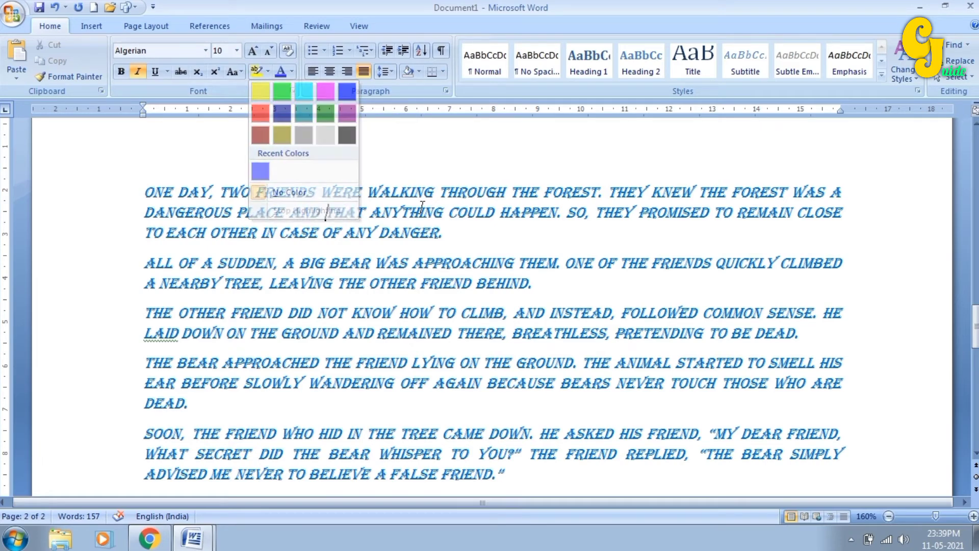
pyautogui.moveTo(326, 213); pyautogui.dragTo(440, 233)
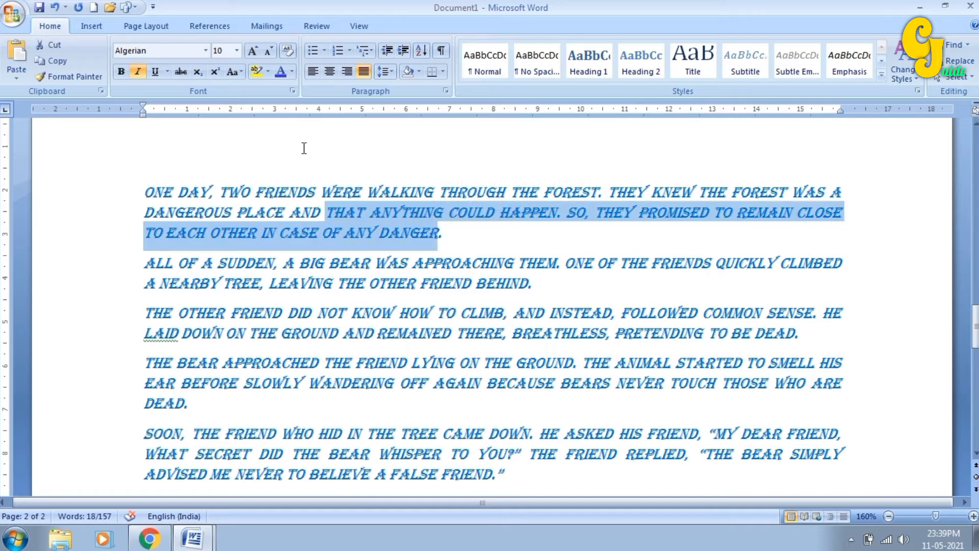
pyautogui.click(269, 76)
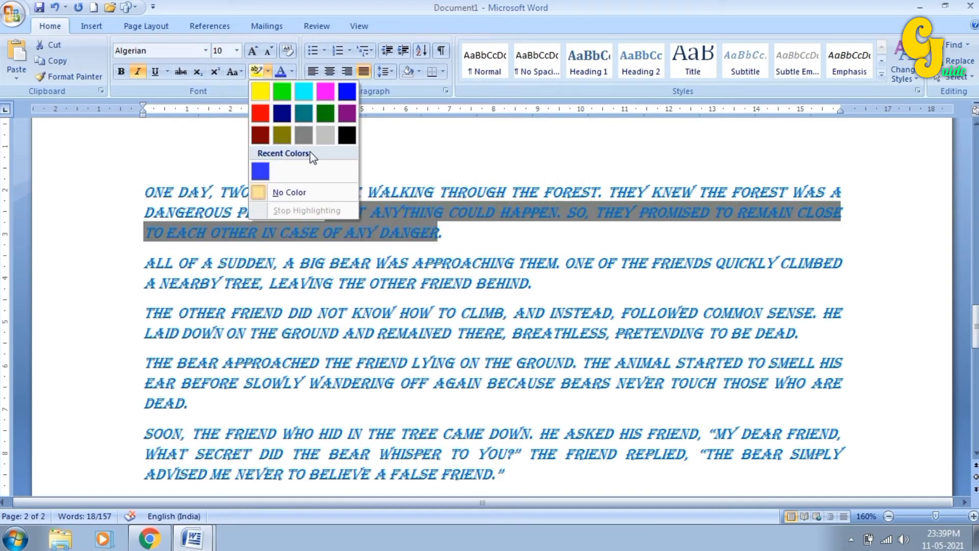
pyautogui.click(388, 210)
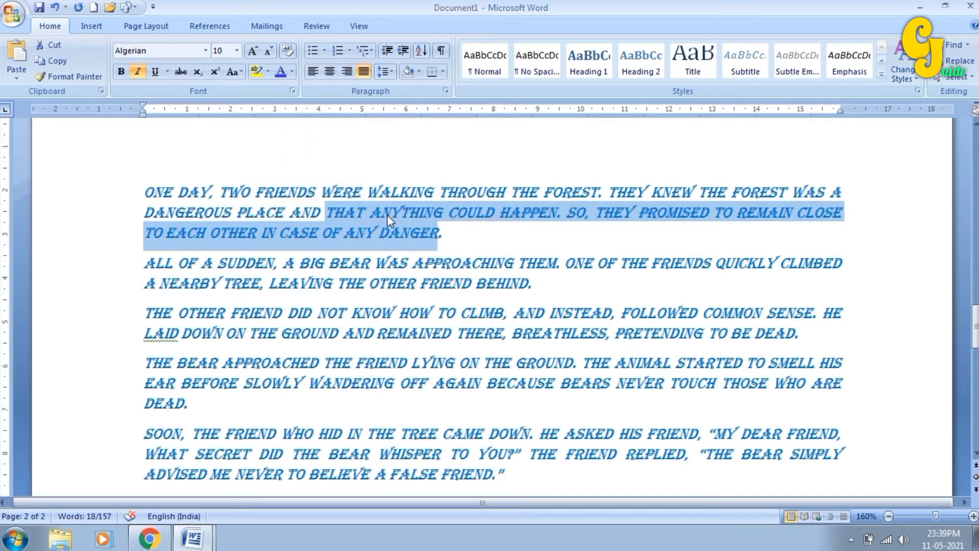
pyautogui.click(387, 215)
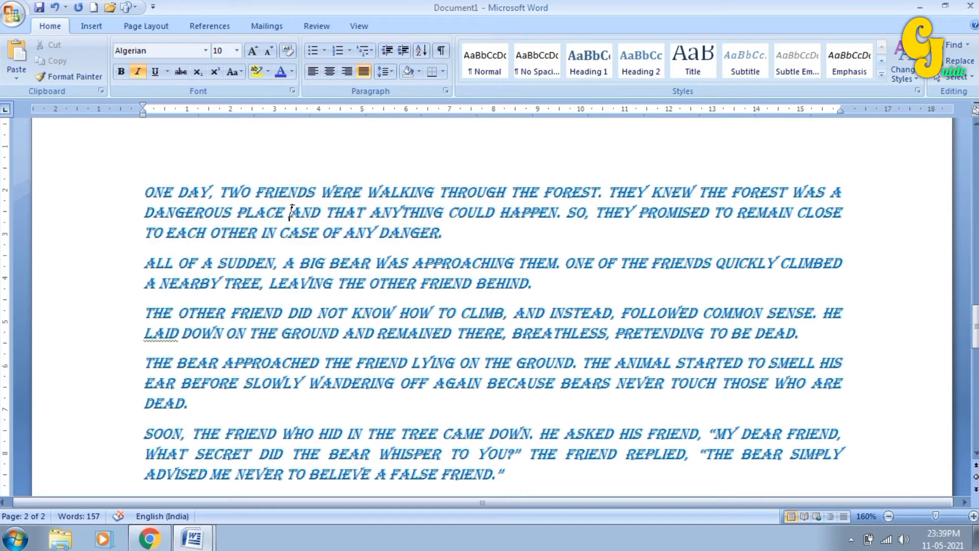
pyautogui.moveTo(289, 212); pyautogui.dragTo(399, 226)
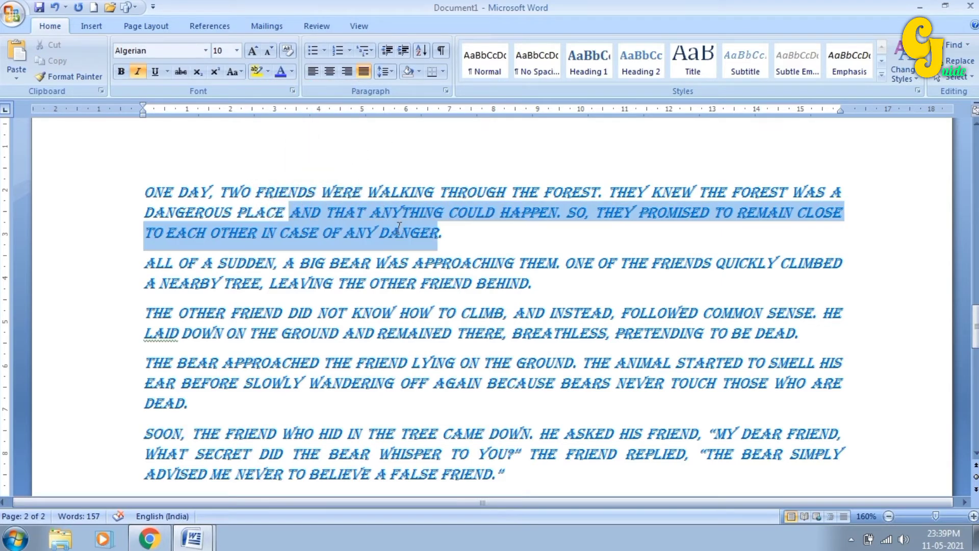
pyautogui.click(418, 71)
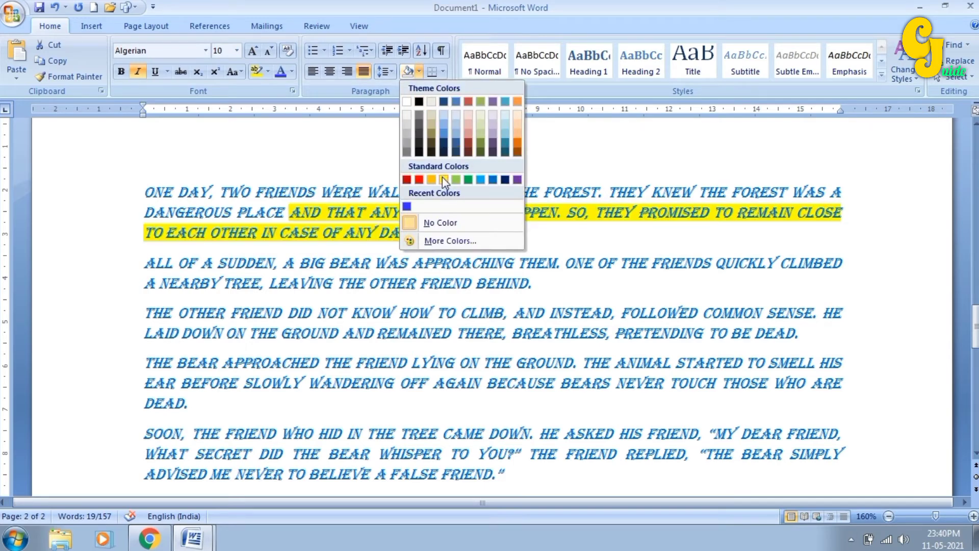
pyautogui.click(361, 203)
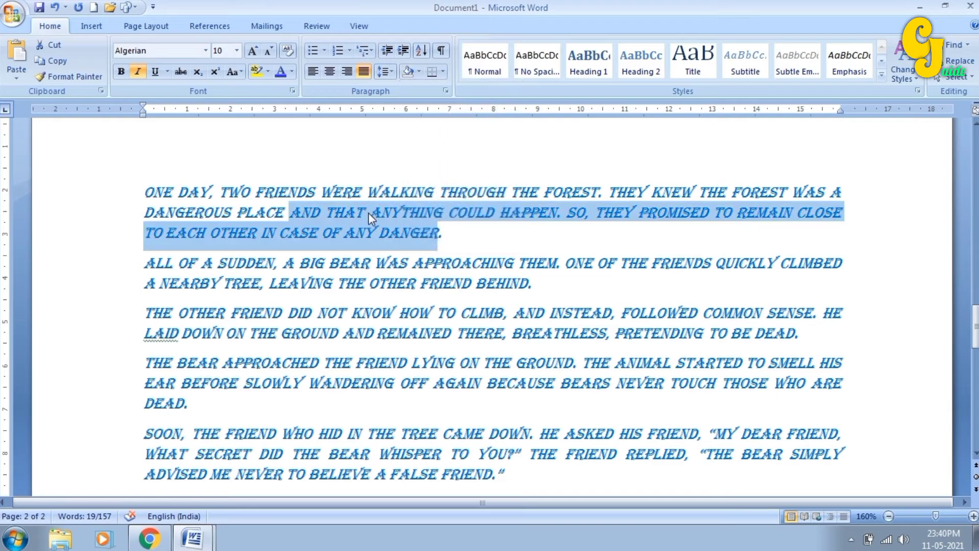
pyautogui.click(368, 212)
pyautogui.scroll(-1, 417, 306)
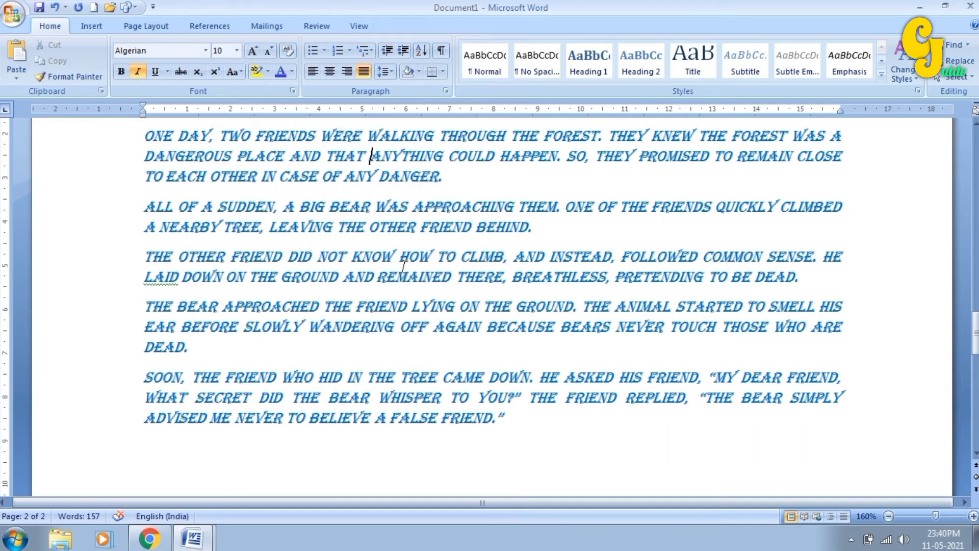
pyautogui.click(431, 398)
pyautogui.scroll(-2, 448, 398)
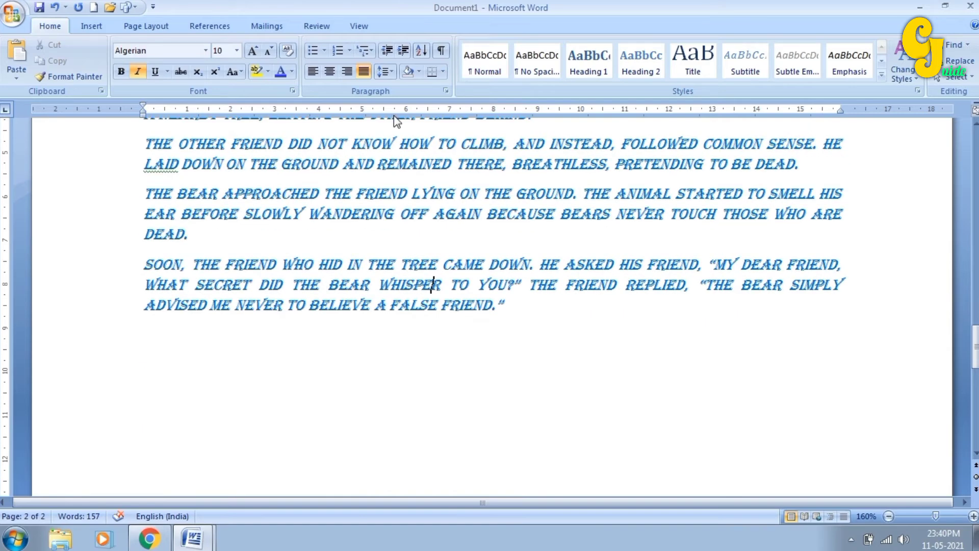
pyautogui.click(420, 72)
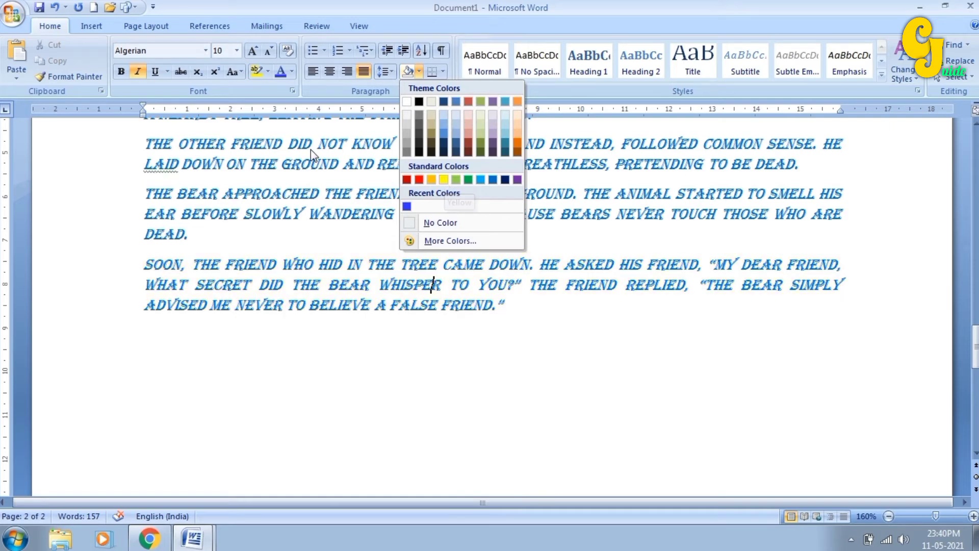
pyautogui.click(312, 166)
pyautogui.scroll(3, 334, 203)
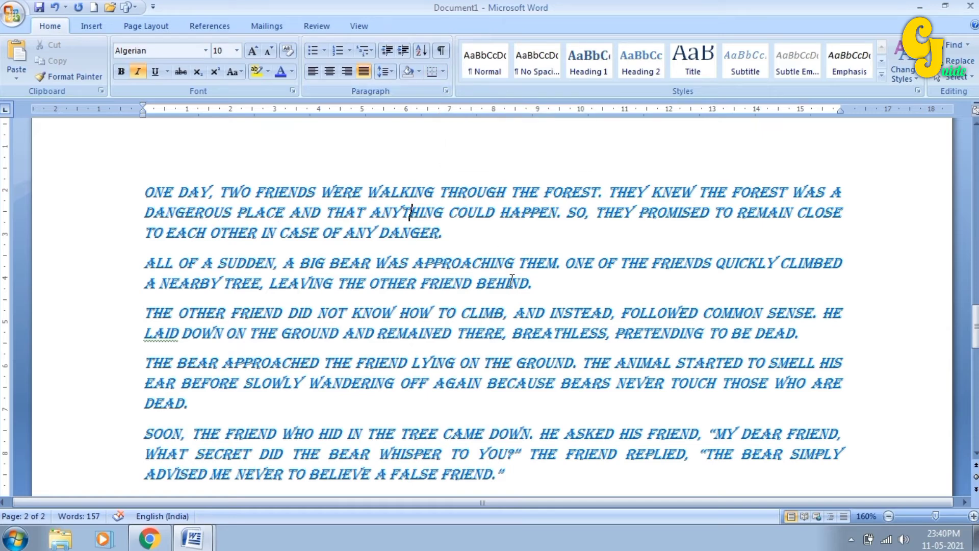
pyautogui.scroll(-1, 510, 281)
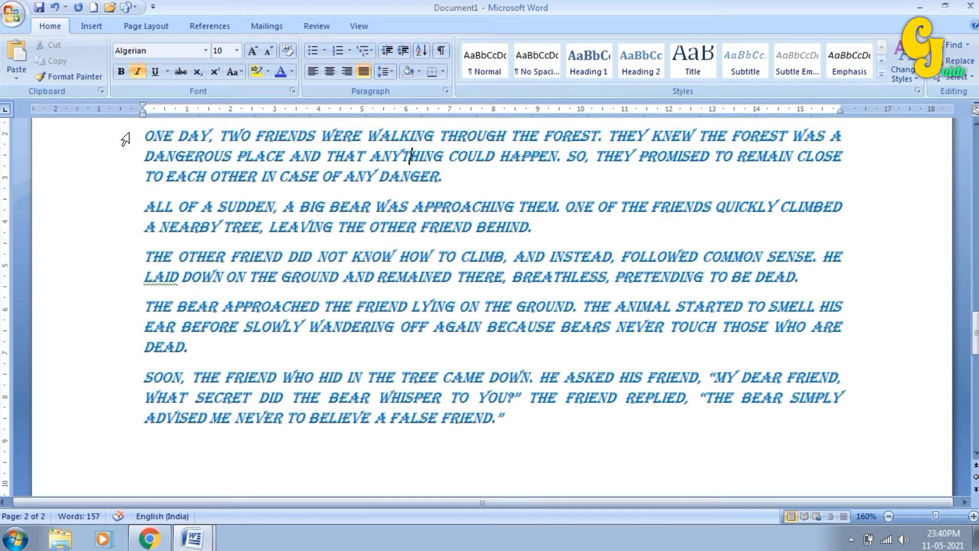
# - Select the five story paragraphs and give each its own border with All Borders
pyautogui.moveTo(121, 137); pyautogui.dragTo(113, 416)
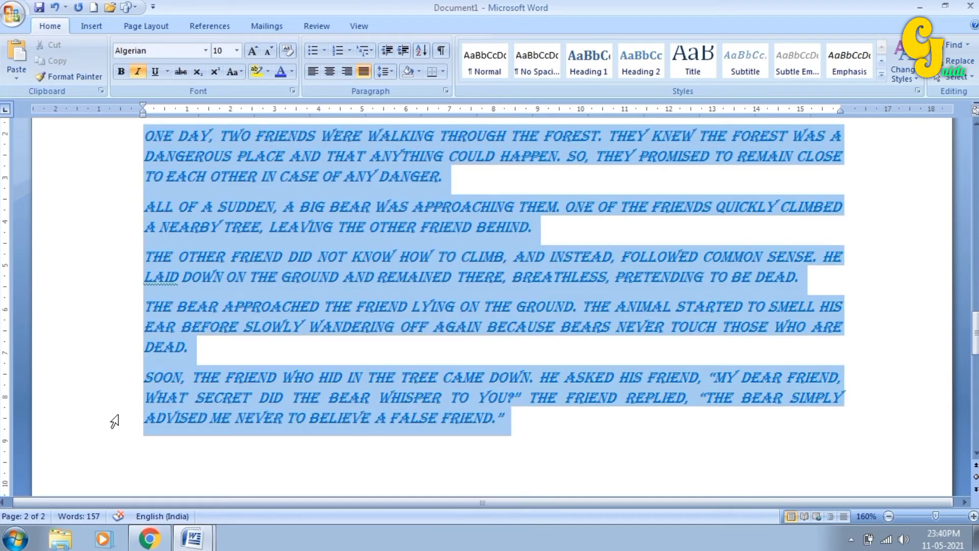
pyautogui.click(442, 69)
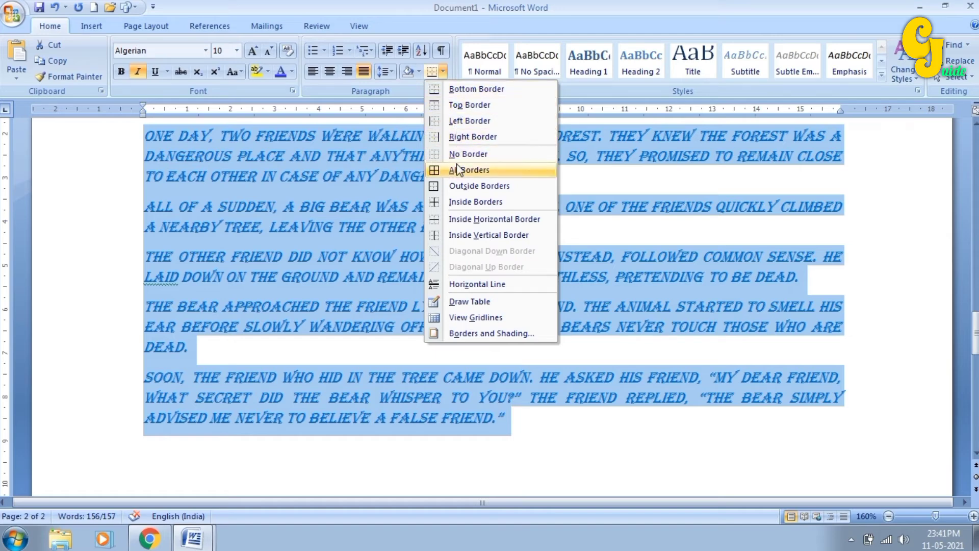
pyautogui.click(467, 188)
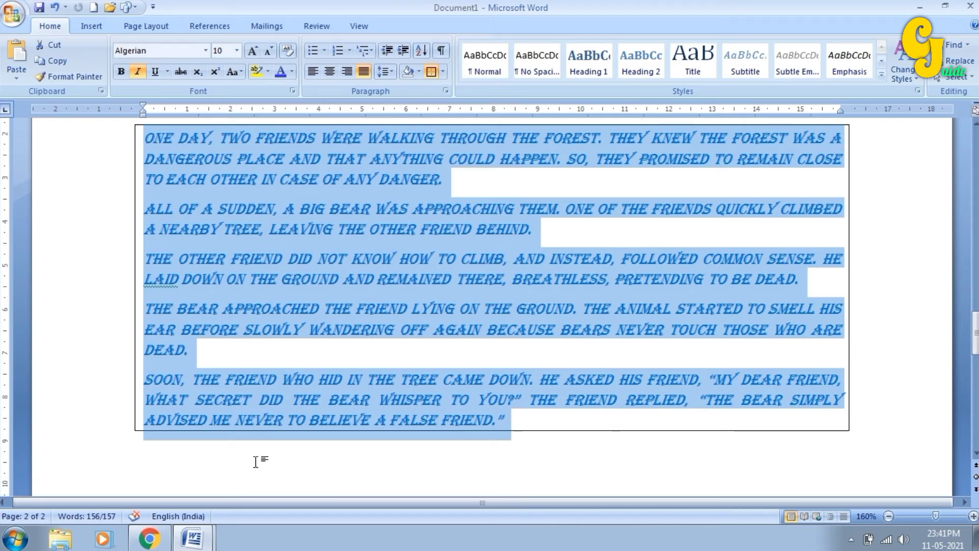
pyautogui.click(443, 71)
pyautogui.click(456, 171)
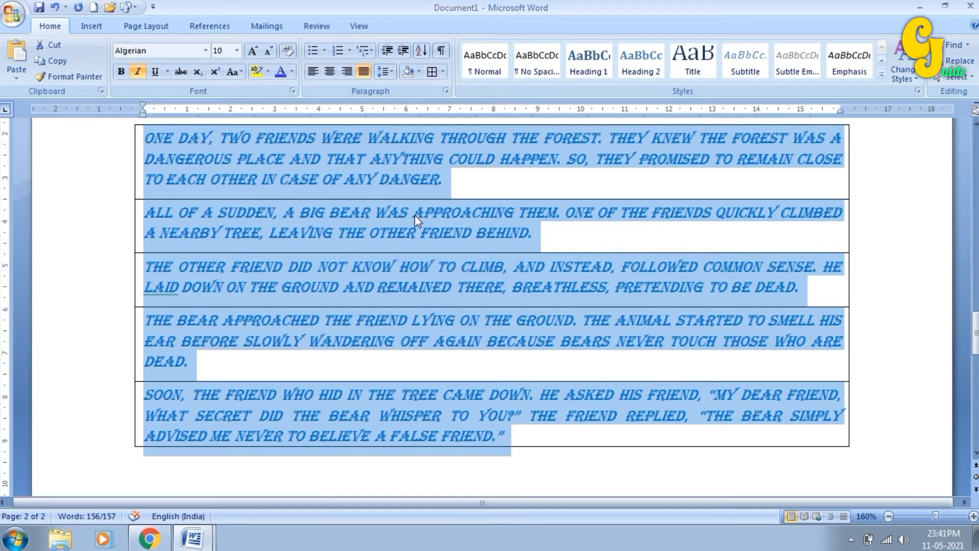
pyautogui.click(442, 72)
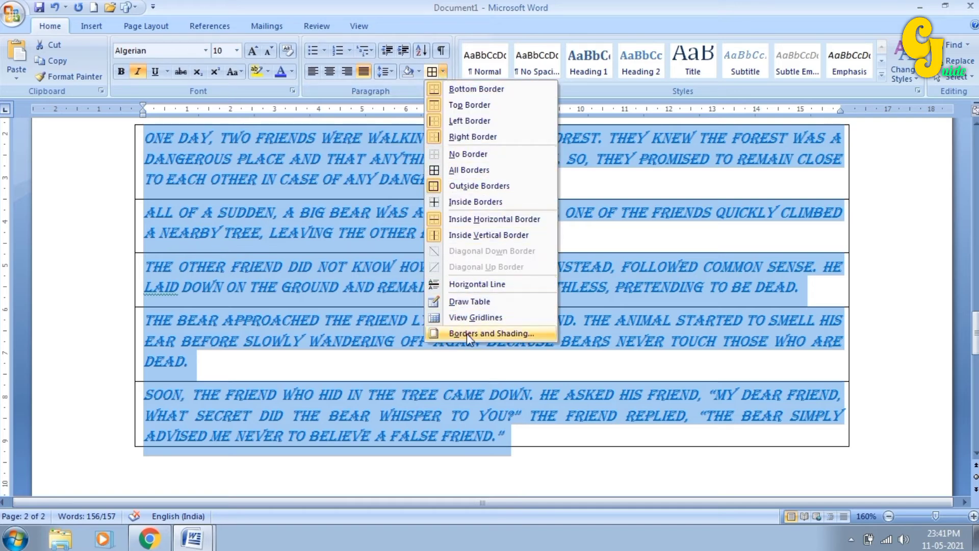
# - Apply a thick solid blue 2 ¼ pt Box border around the whole story
pyautogui.click(508, 337)
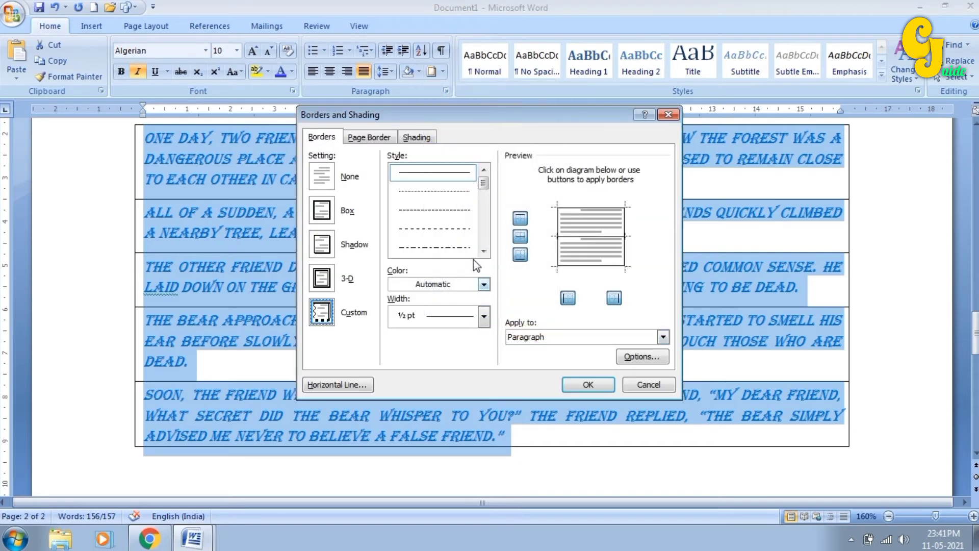
pyautogui.moveTo(435, 112)
pyautogui.mouseDown()
pyautogui.moveTo(418, 188)
pyautogui.moveTo(376, 146)
pyautogui.mouseUp()
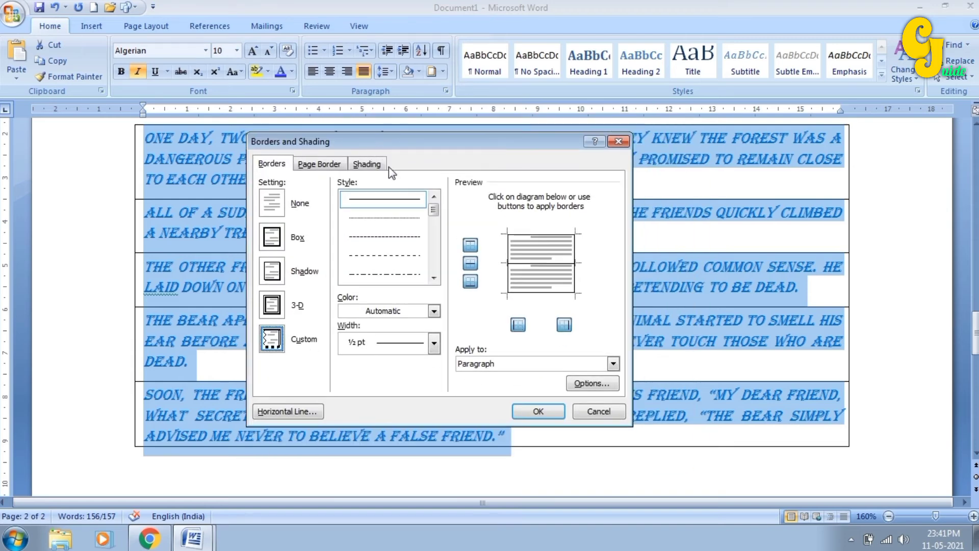
pyautogui.click(273, 242)
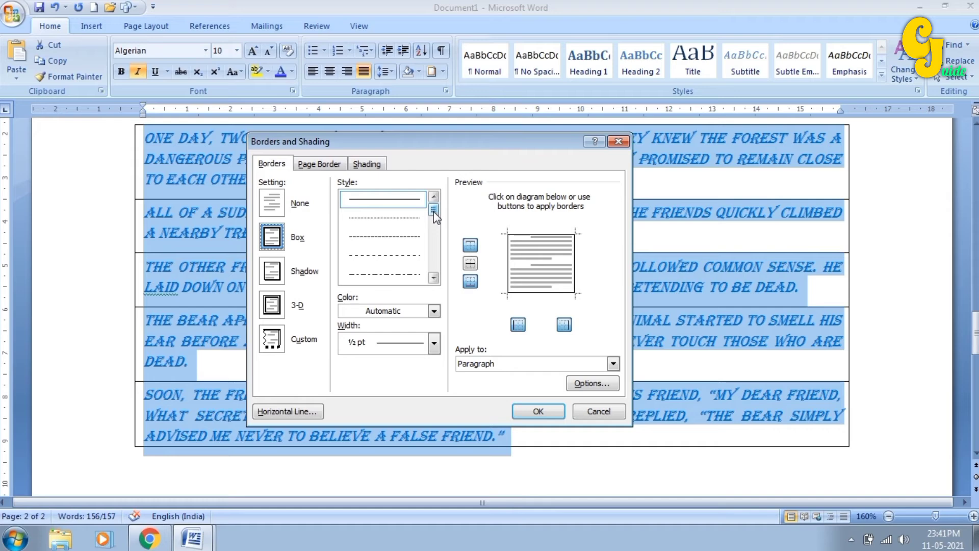
pyautogui.moveTo(435, 213); pyautogui.dragTo(436, 266)
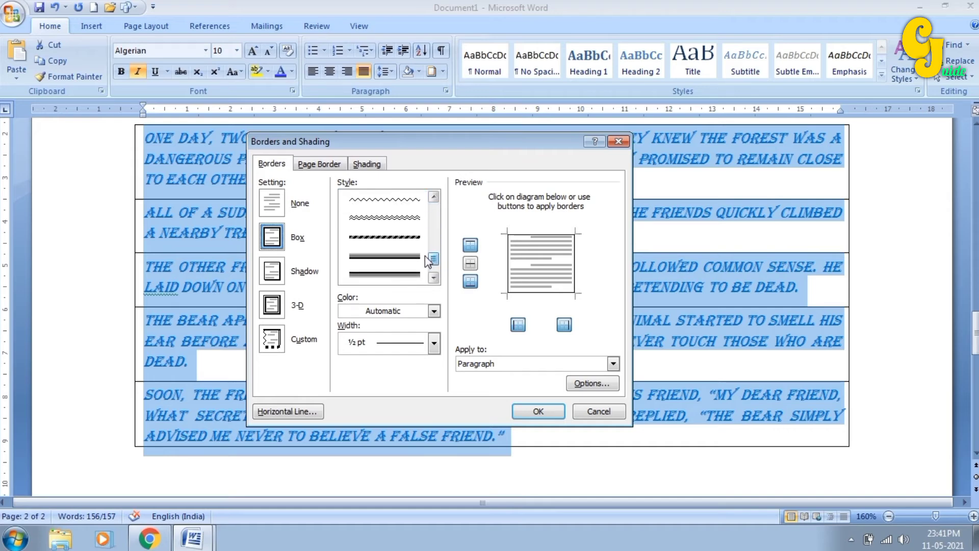
pyautogui.click(382, 264)
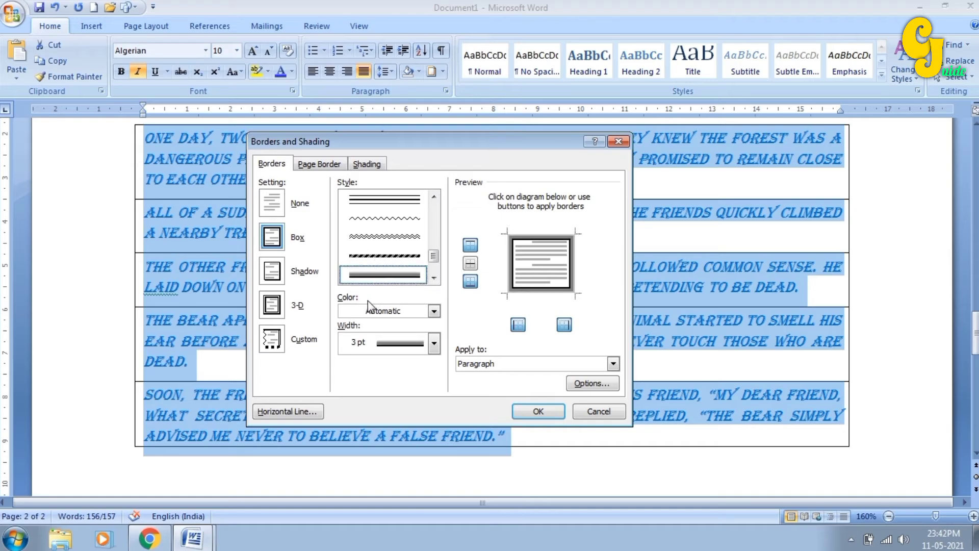
pyautogui.click(434, 310)
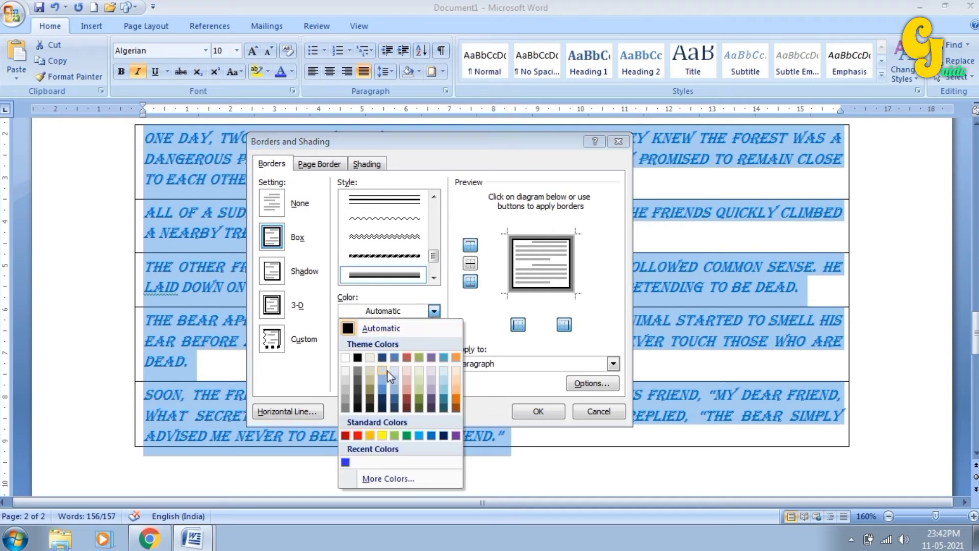
pyautogui.click(431, 435)
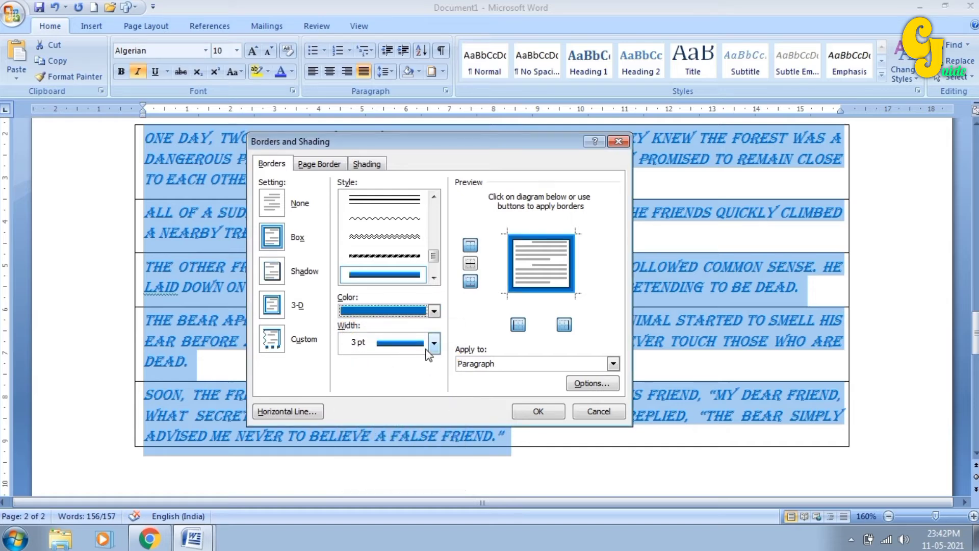
pyautogui.click(434, 345)
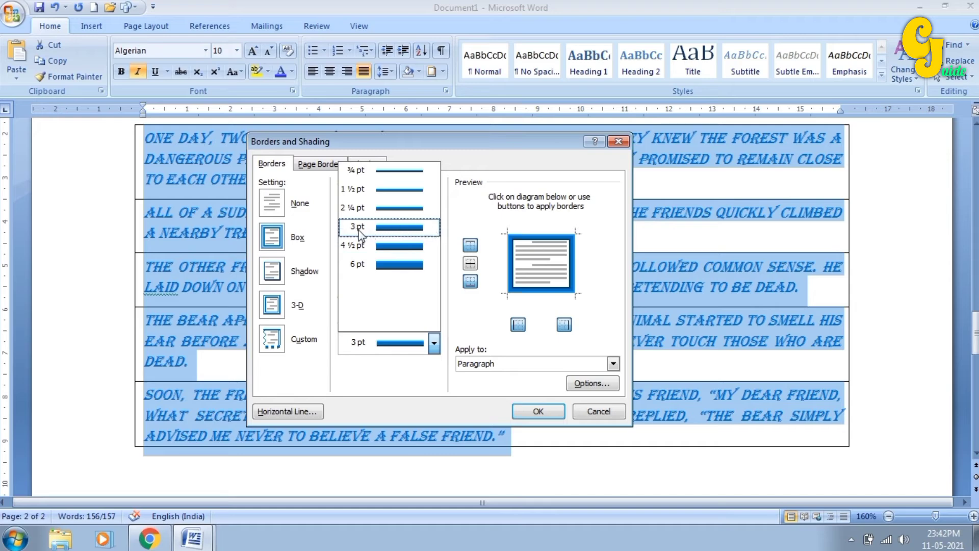
pyautogui.click(372, 209)
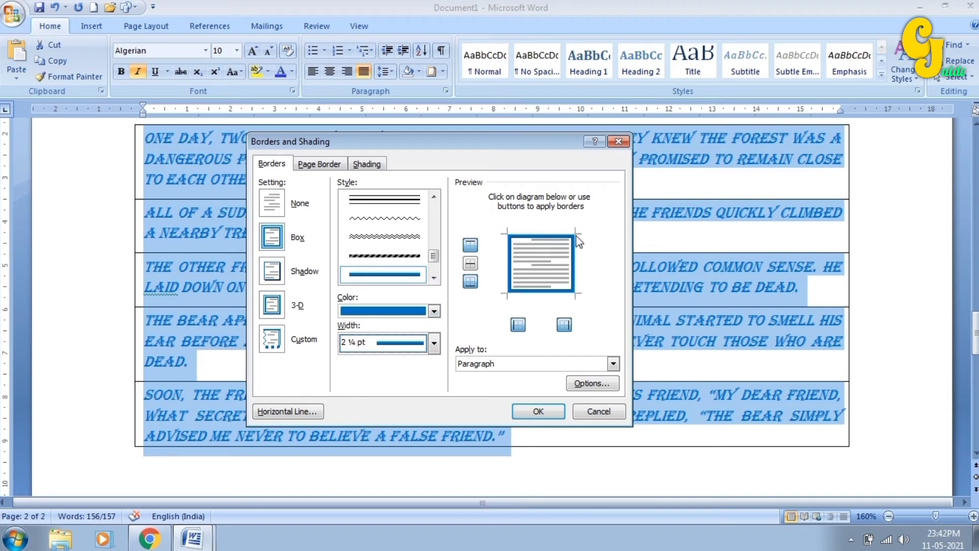
pyautogui.click(539, 411)
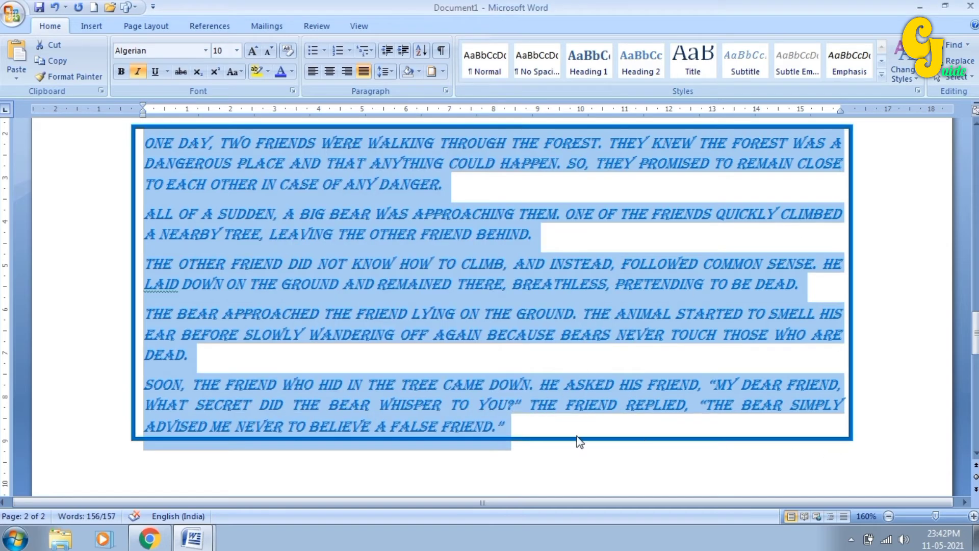
pyautogui.click(444, 72)
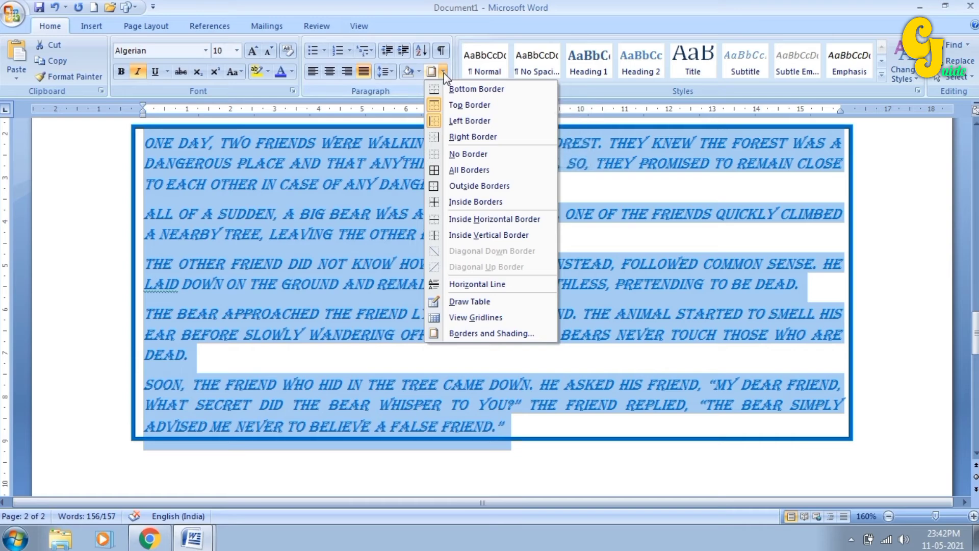
# - Reselect the five story paragraphs and apply No Border to strip all borders
pyautogui.click(459, 169)
pyautogui.click(439, 252)
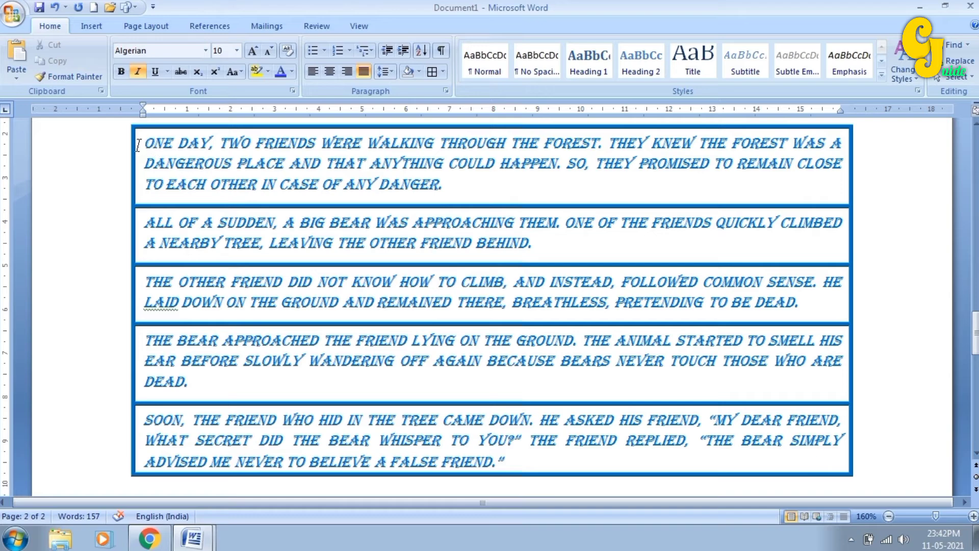
pyautogui.moveTo(125, 142); pyautogui.dragTo(120, 469)
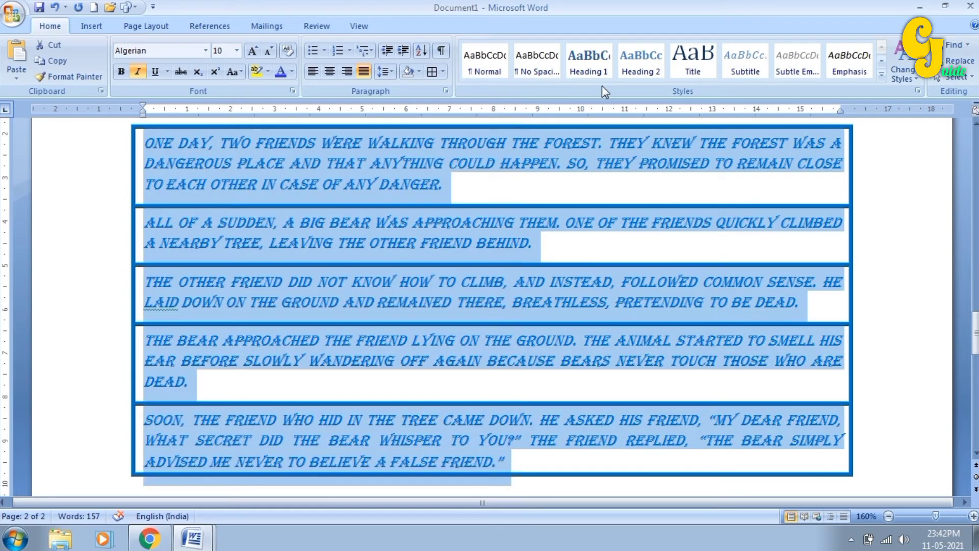
pyautogui.click(443, 71)
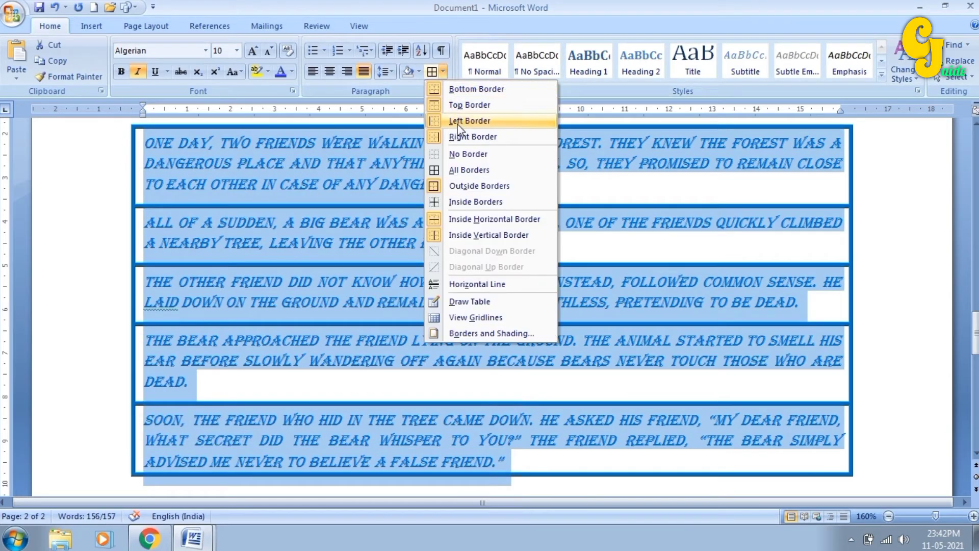
pyautogui.click(466, 154)
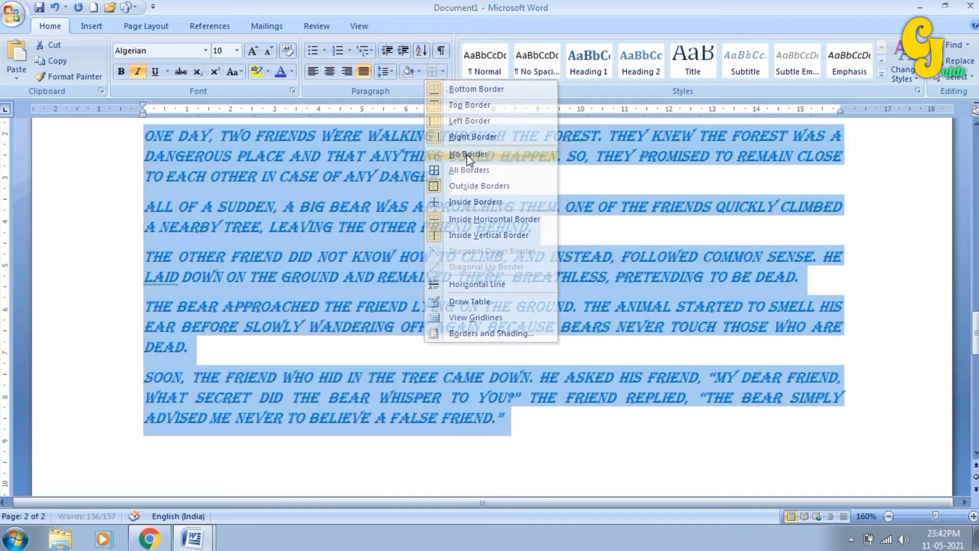
pyautogui.click(475, 227)
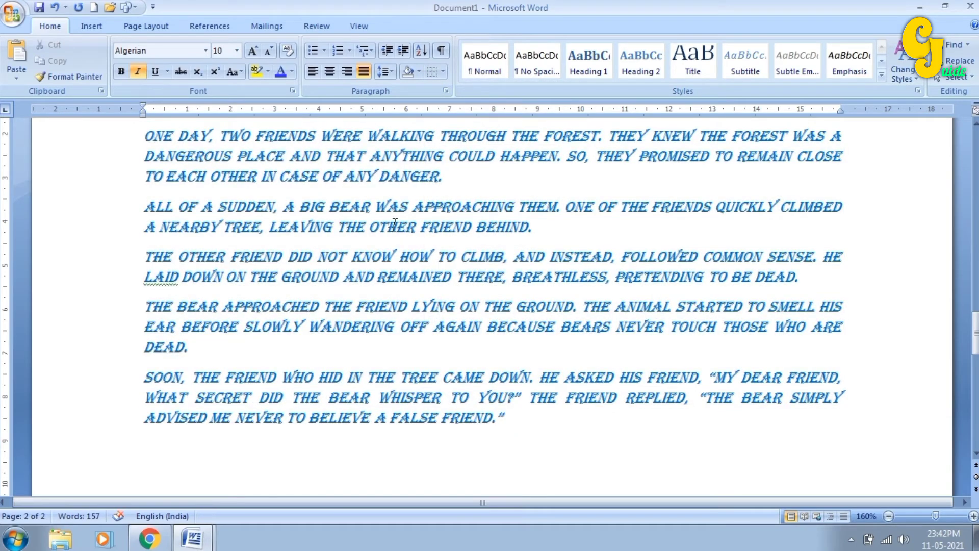
pyautogui.scroll(-2, 527, 375)
pyautogui.click(525, 357)
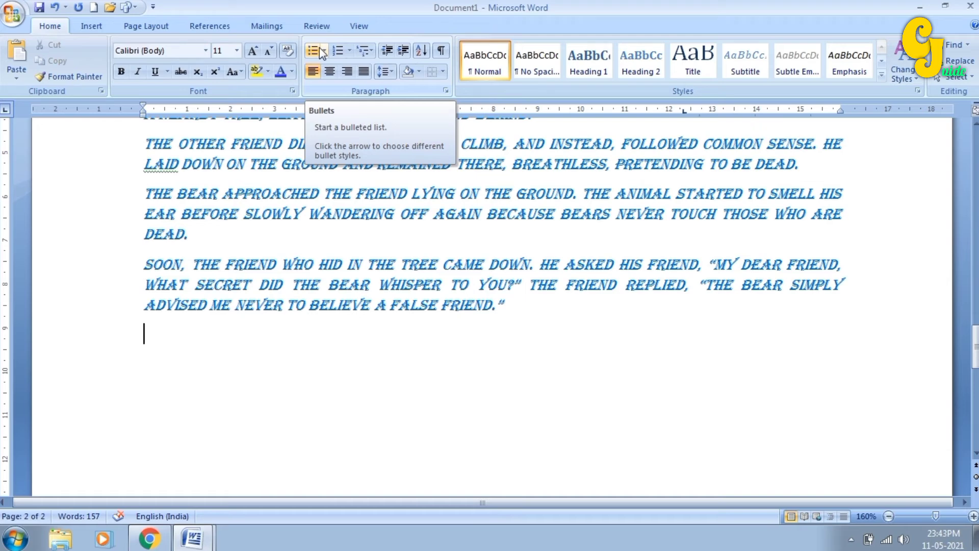
# - Select the five story paragraphs and apply round bullets to them
pyautogui.scroll(2, 390, 194)
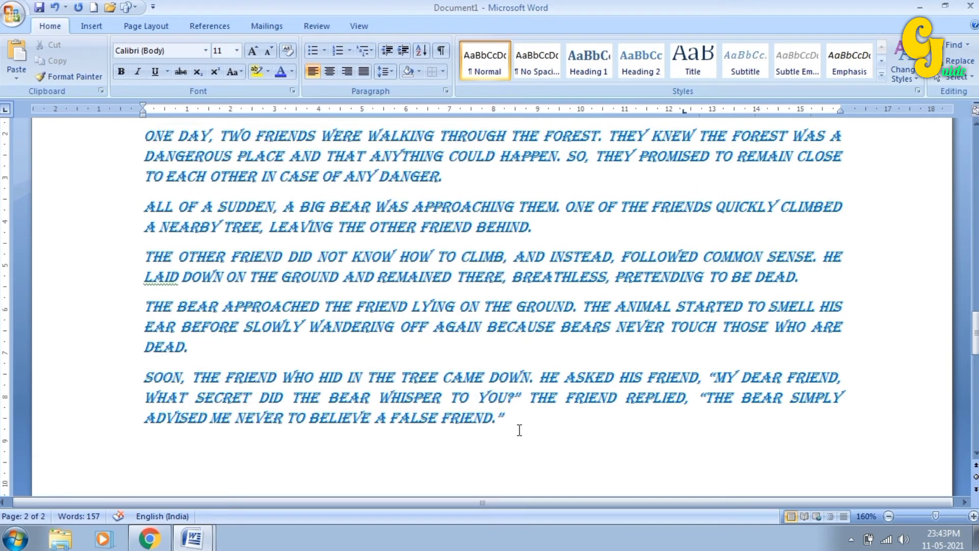
pyautogui.moveTo(515, 423); pyautogui.dragTo(148, 218)
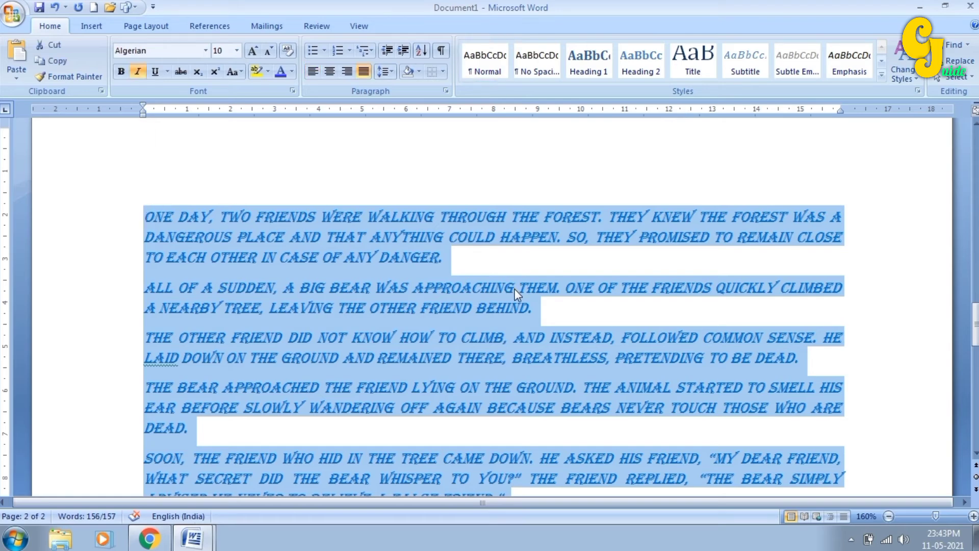
pyautogui.scroll(-1, 515, 288)
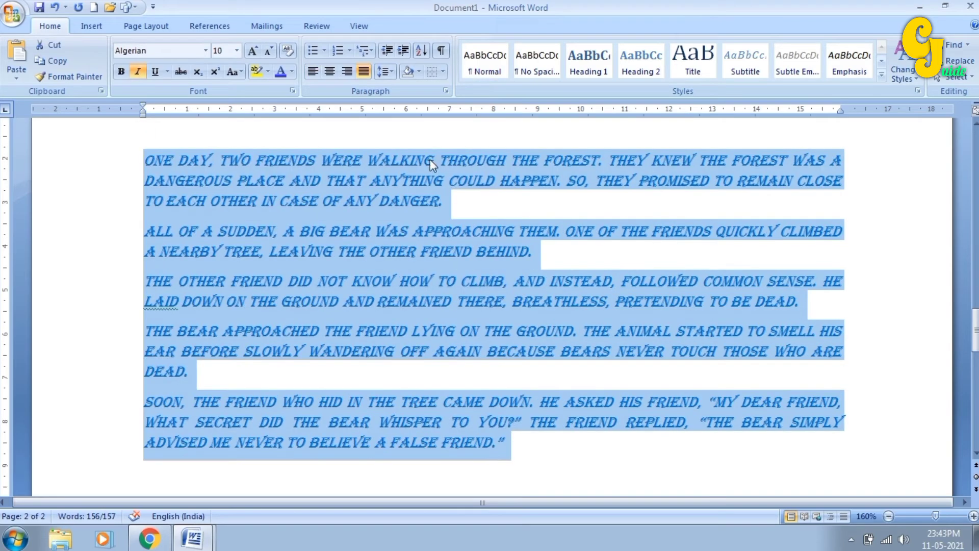
pyautogui.click(312, 51)
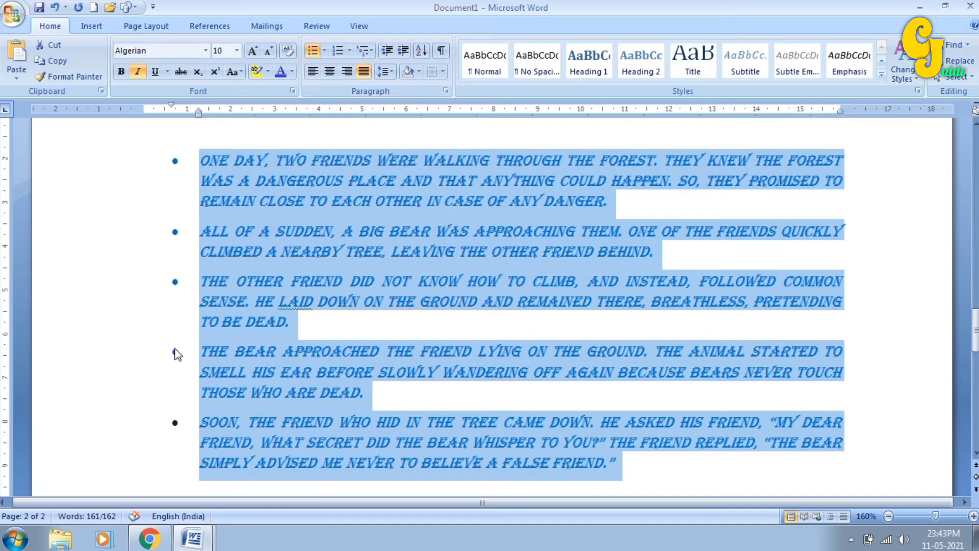
pyautogui.click(325, 51)
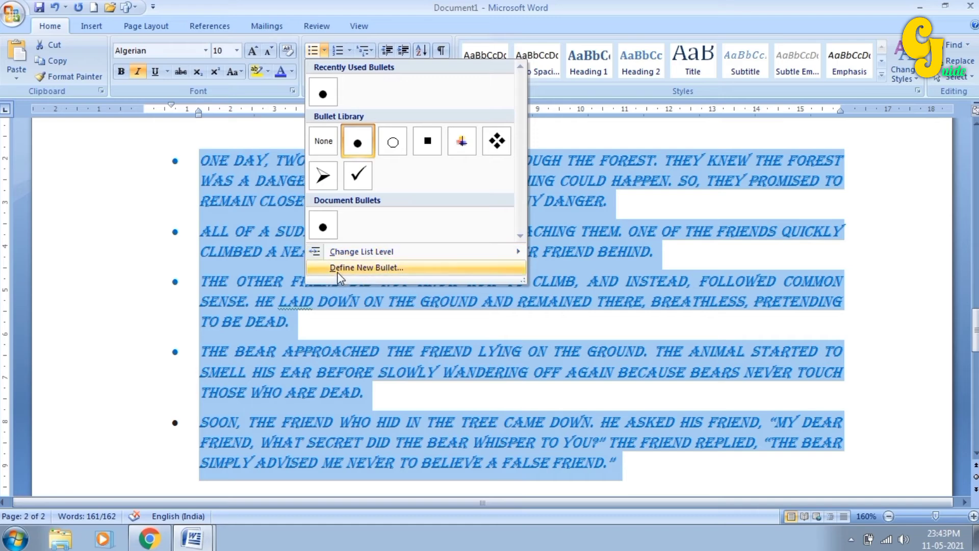
# - Define the Wingdings 2 asterisk symbol (227) as the story's new bullet character
pyautogui.click(374, 270)
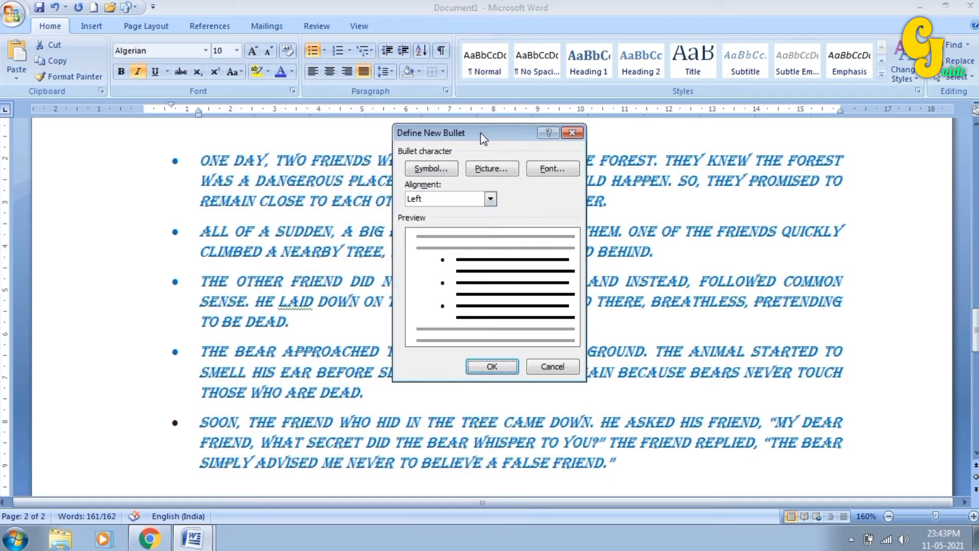
pyautogui.moveTo(480, 133); pyautogui.dragTo(268, 135)
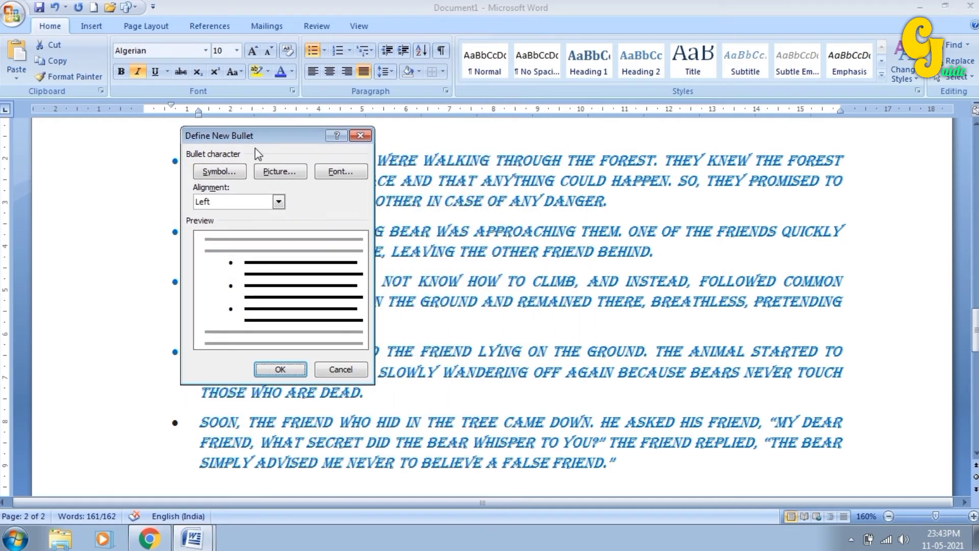
pyautogui.click(216, 173)
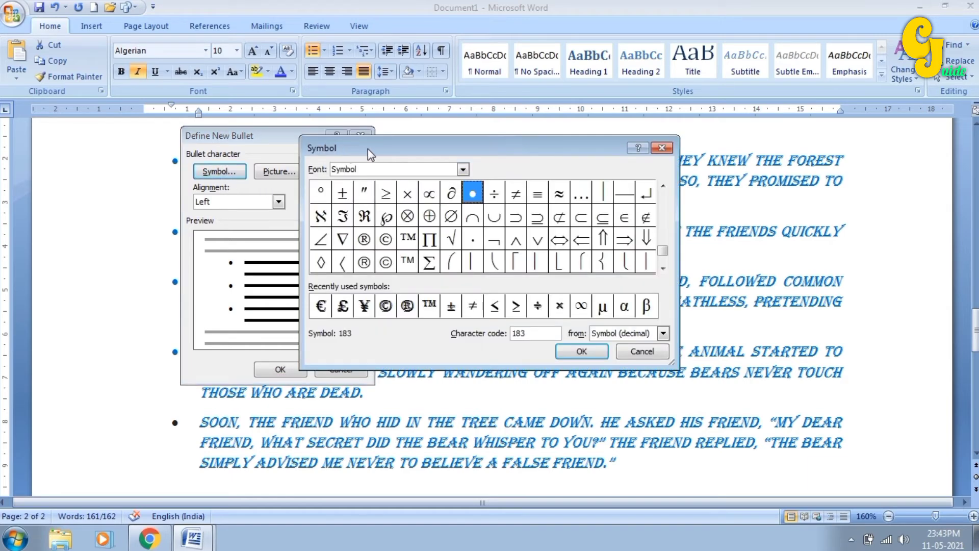
pyautogui.click(462, 170)
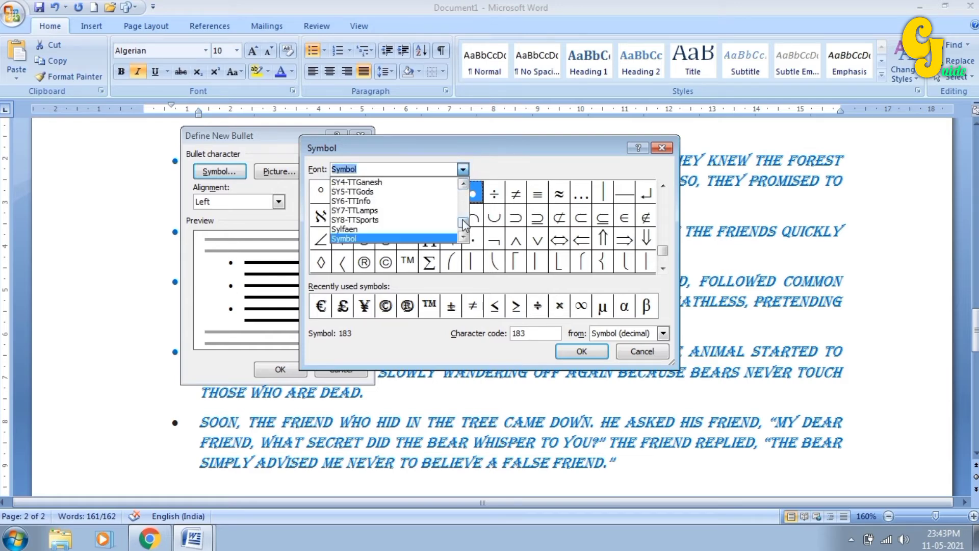
pyautogui.moveTo(463, 223); pyautogui.dragTo(465, 235)
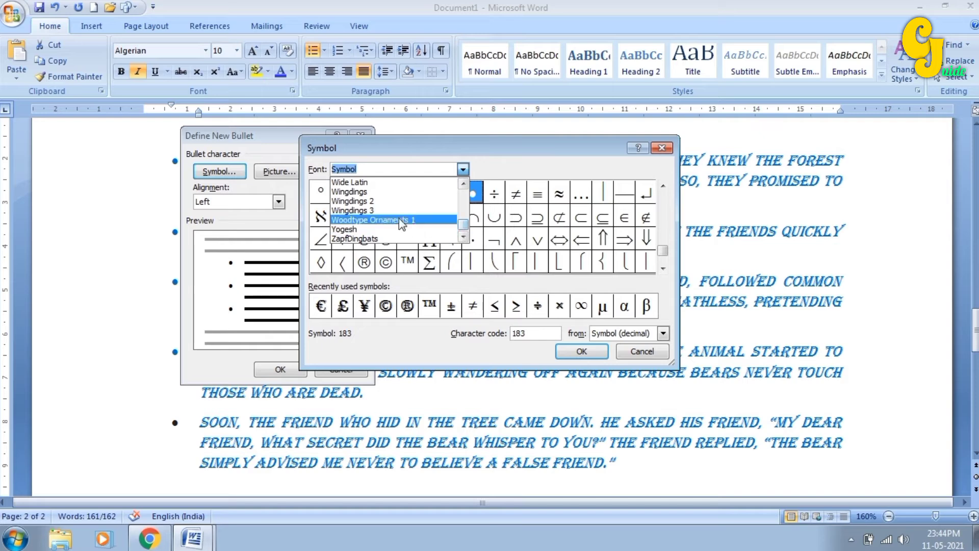
pyautogui.click(365, 201)
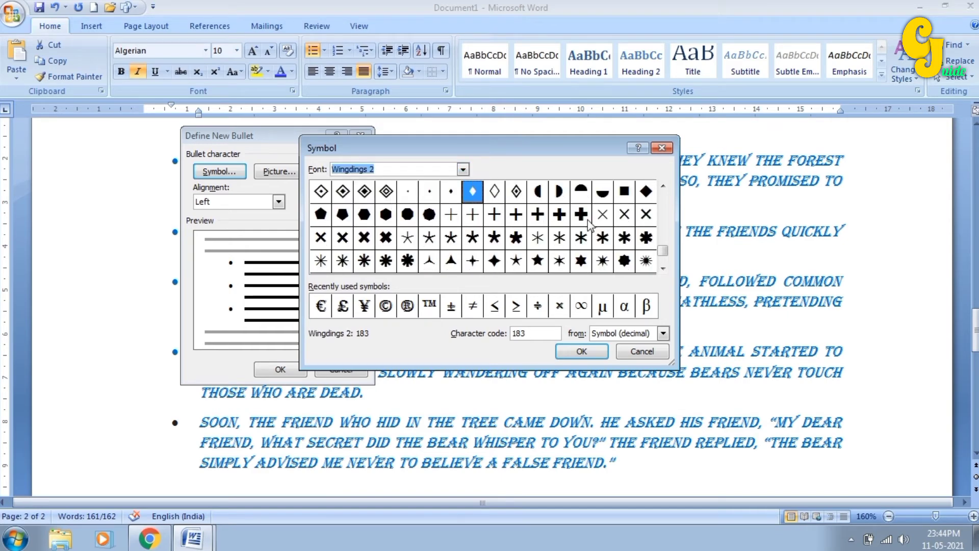
pyautogui.moveTo(663, 253)
pyautogui.mouseDown()
pyautogui.moveTo(661, 206)
pyautogui.moveTo(665, 254)
pyautogui.mouseUp()
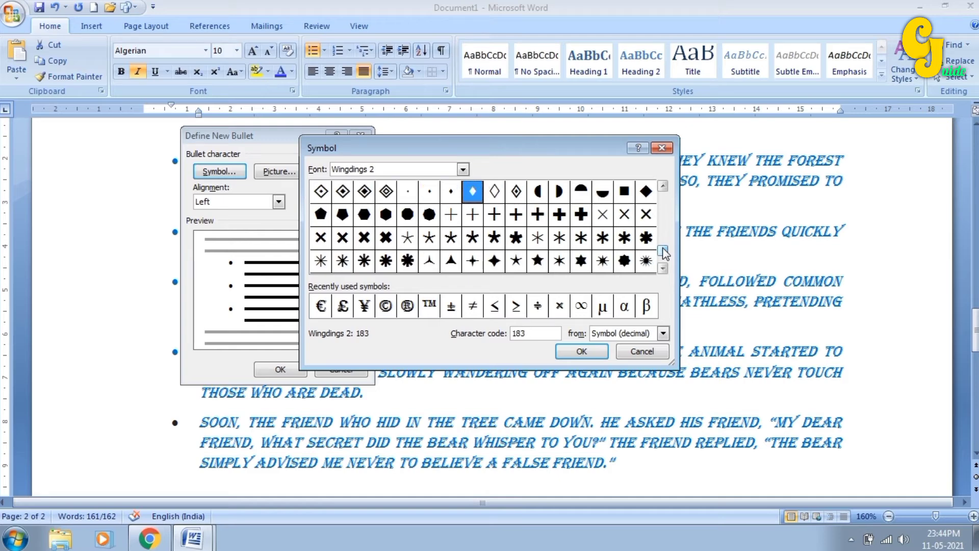
pyautogui.click(386, 260)
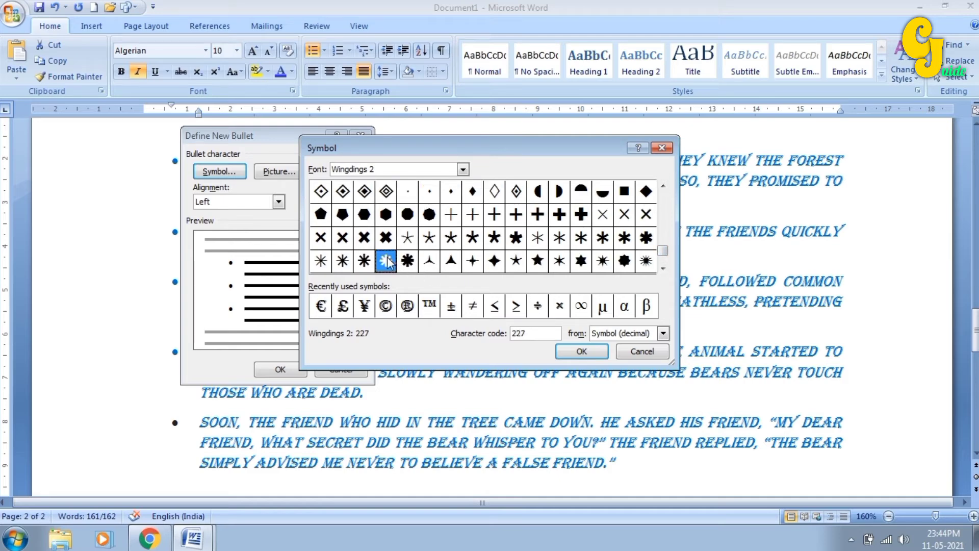
pyautogui.click(571, 351)
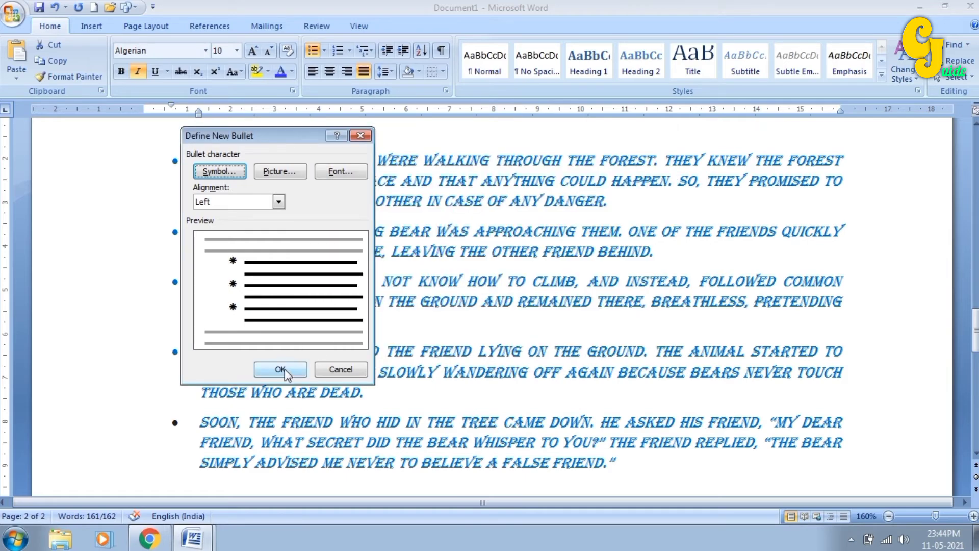
pyautogui.click(282, 369)
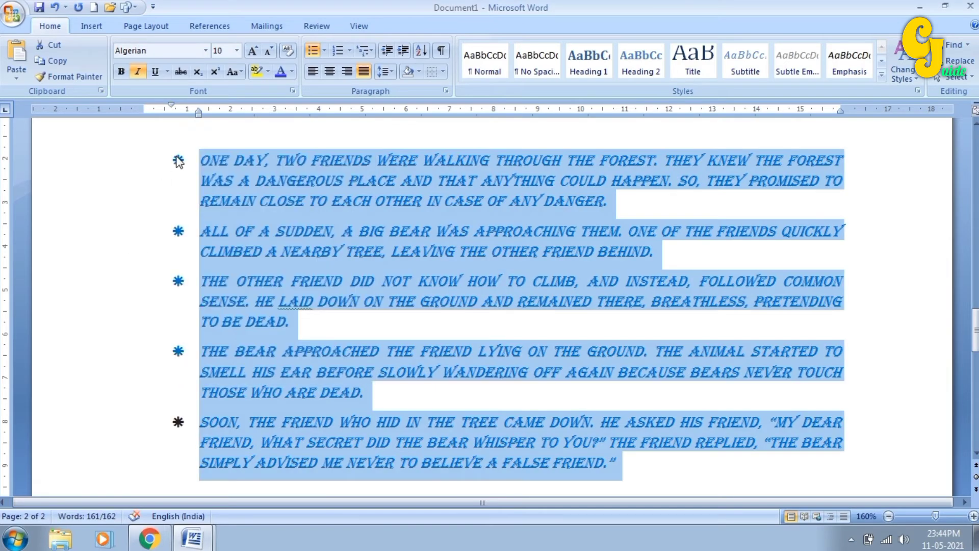
pyautogui.click(260, 359)
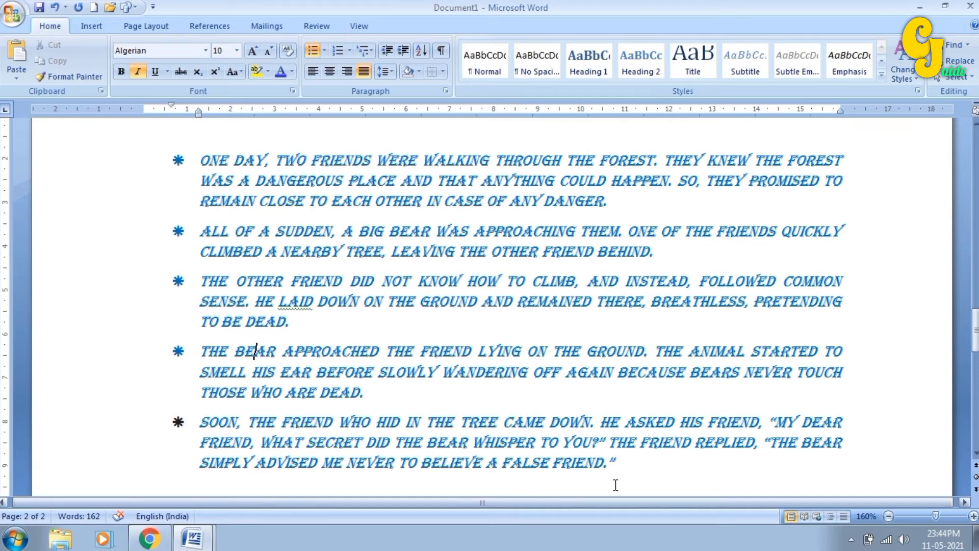
# - Select the five story paragraphs and set their bullet style to None
pyautogui.click(636, 476)
pyautogui.moveTo(636, 477); pyautogui.dragTo(188, 167)
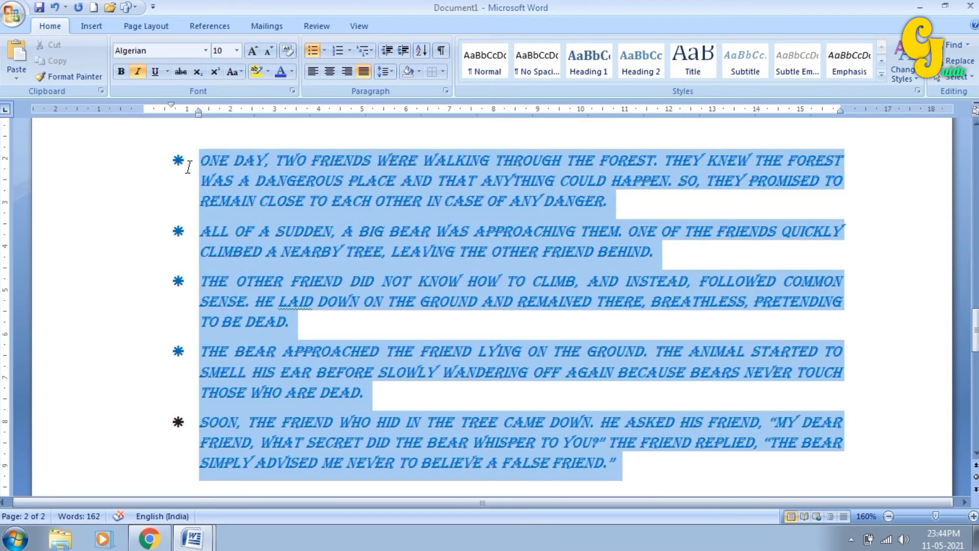
pyautogui.click(325, 50)
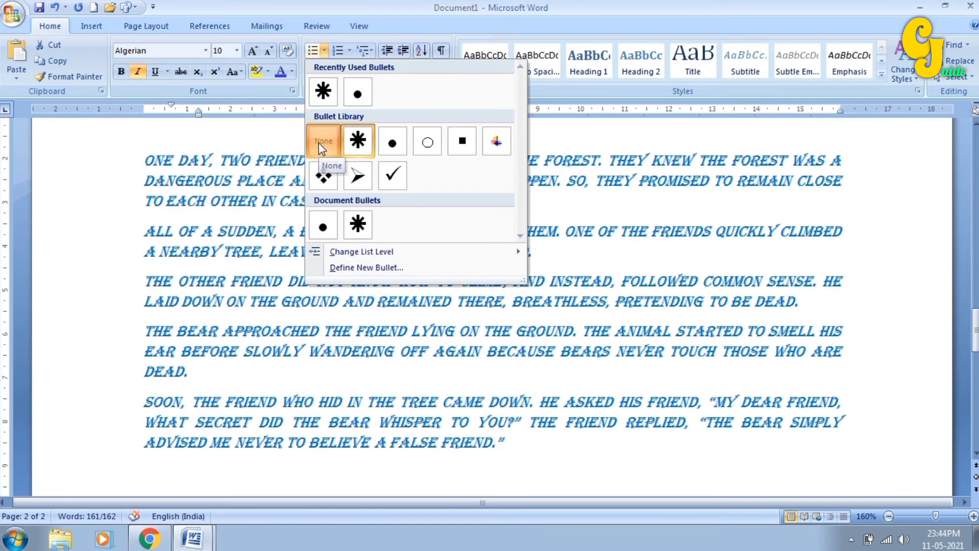
pyautogui.click(322, 143)
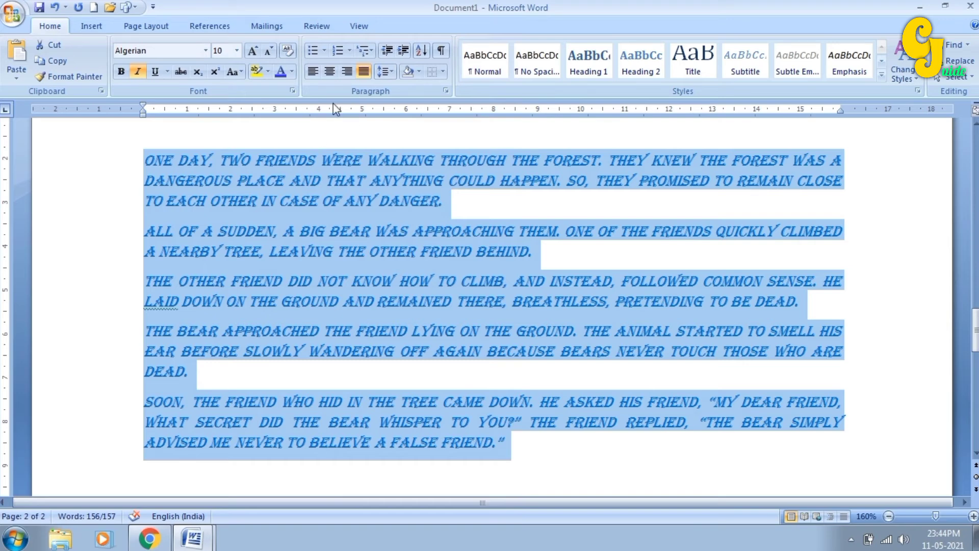
pyautogui.click(347, 48)
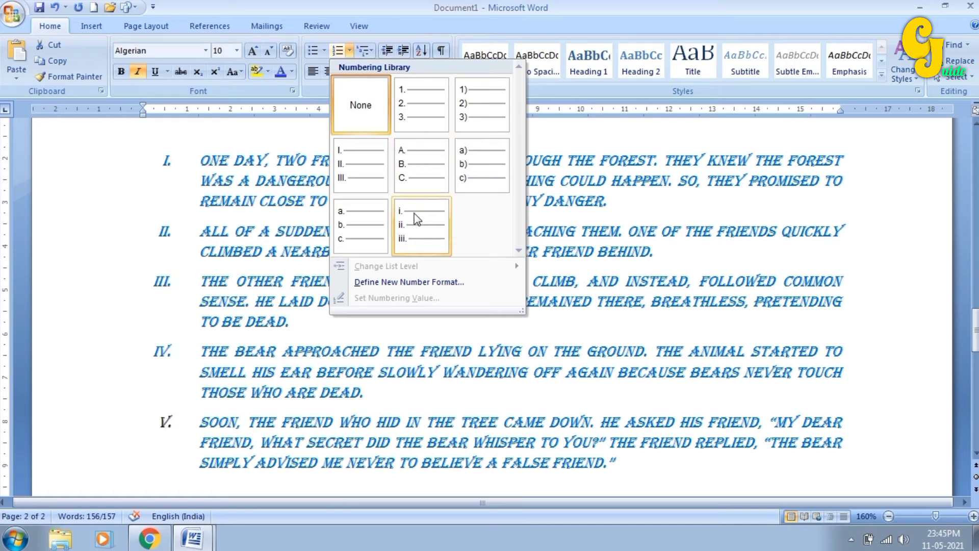
pyautogui.click(417, 115)
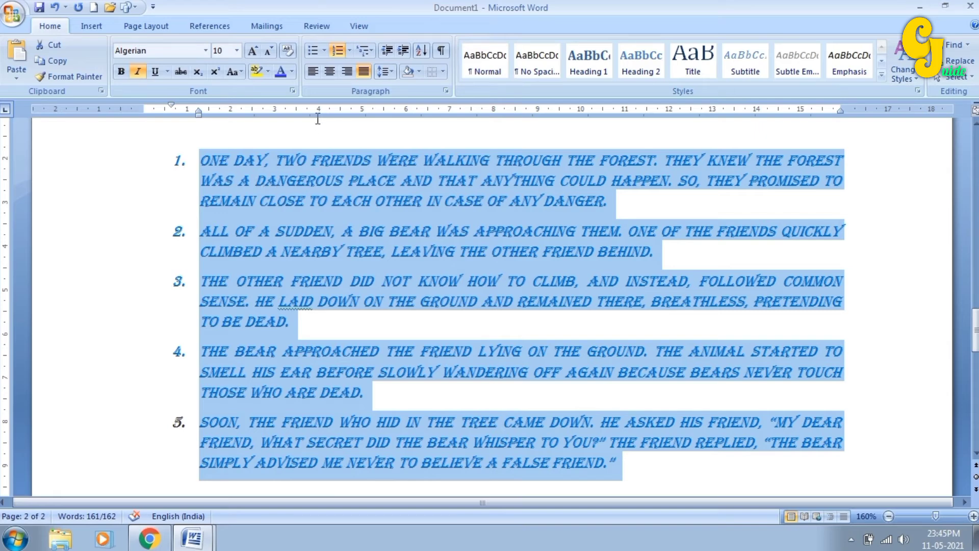
pyautogui.click(349, 51)
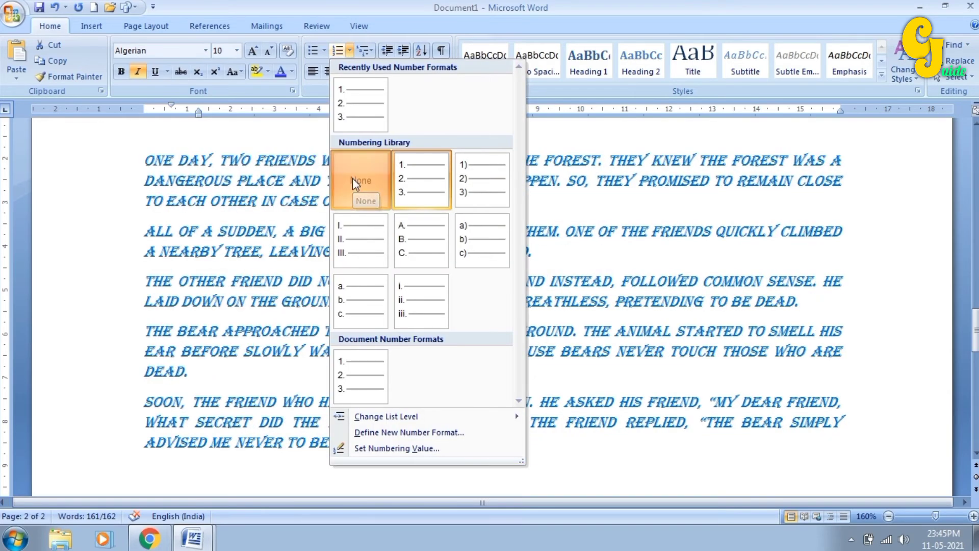
pyautogui.click(355, 183)
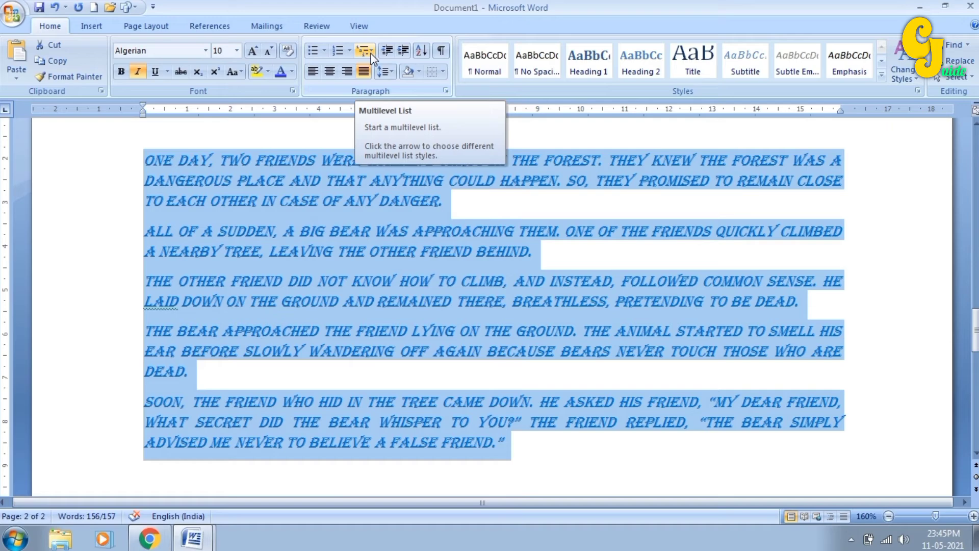
pyautogui.click(520, 455)
# - On the empty line below the story, start a 1) a) i) multilevel list
pyautogui.click(520, 470)
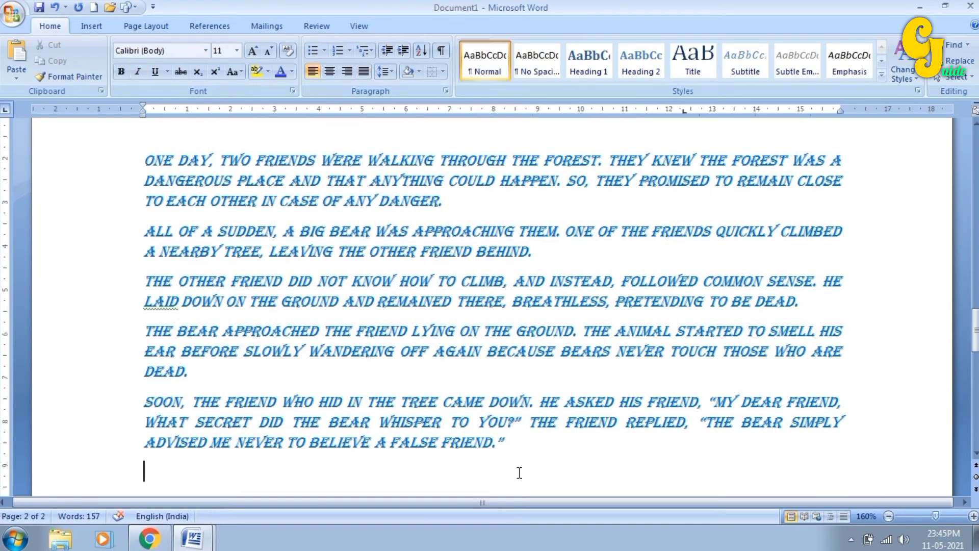
pyautogui.scroll(-1, 345, 243)
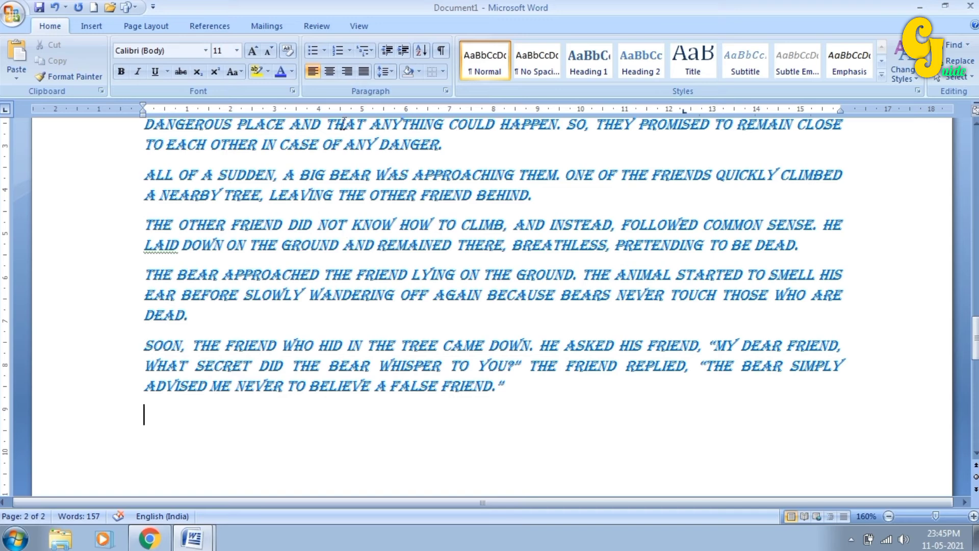
pyautogui.click(369, 52)
pyautogui.moveTo(380, 91)
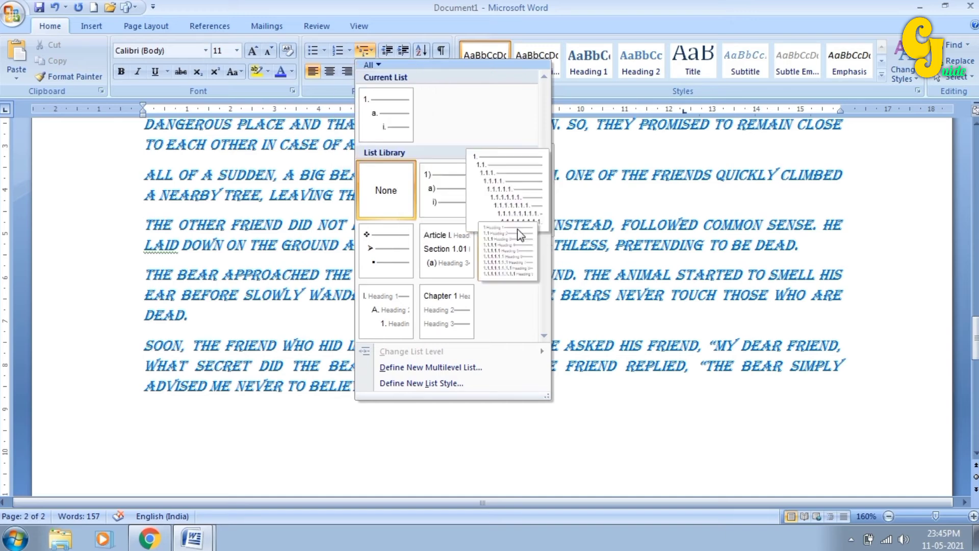
pyautogui.moveTo(398, 271)
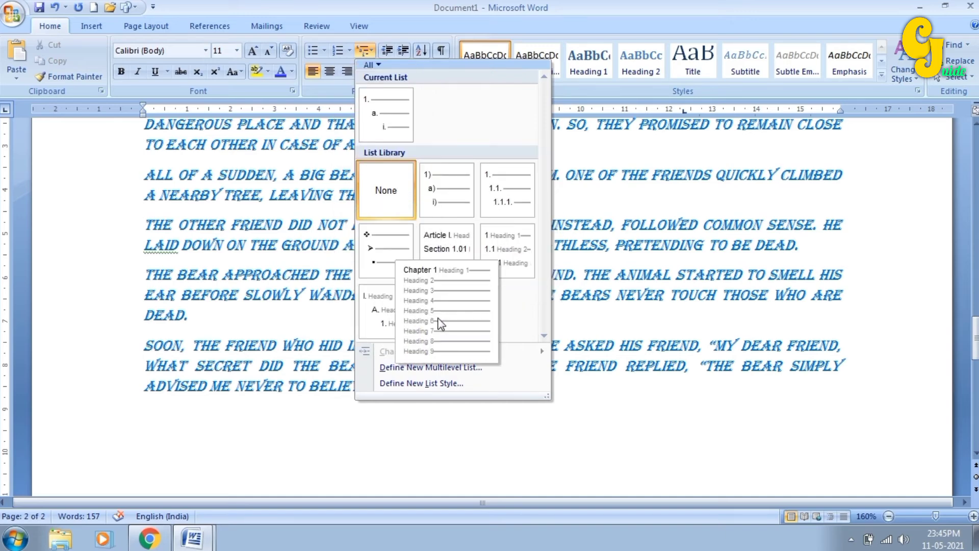
pyautogui.moveTo(458, 266)
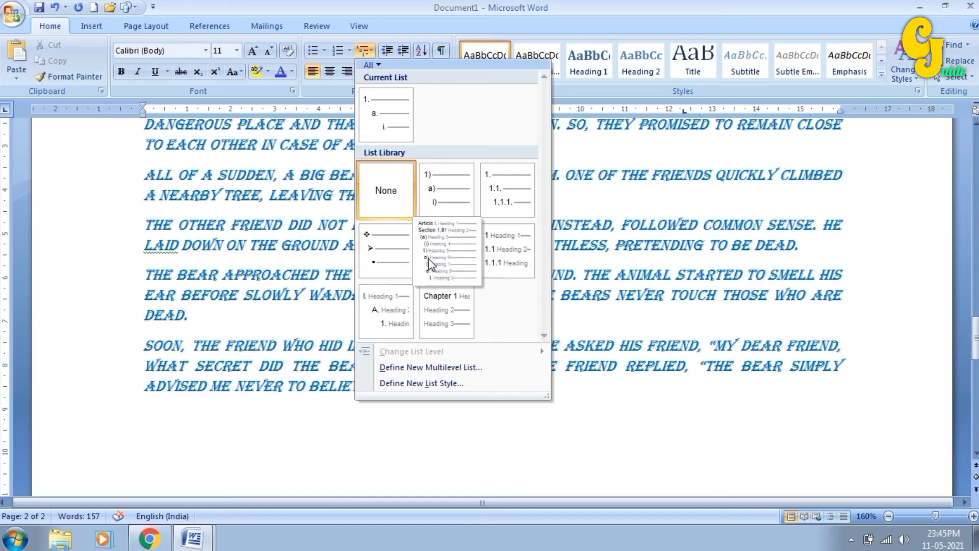
pyautogui.moveTo(446, 204)
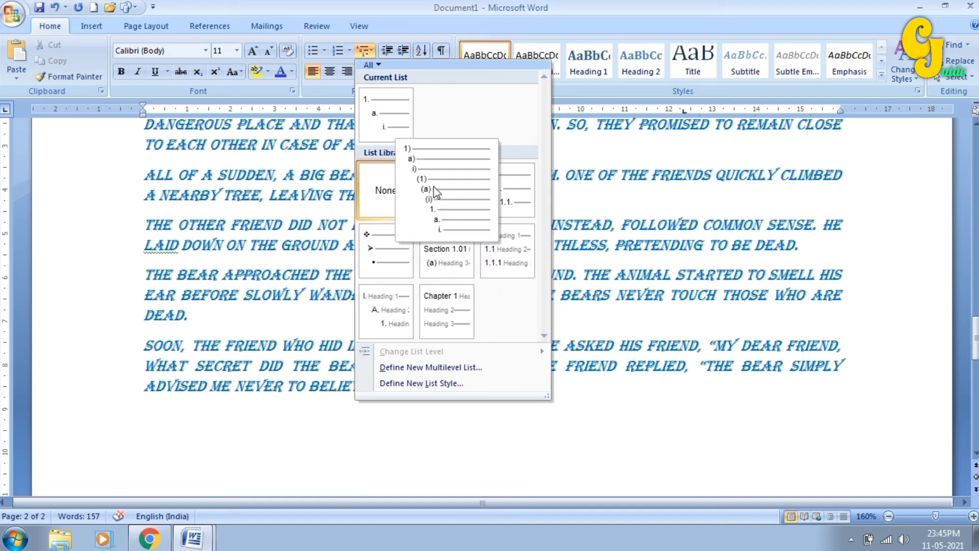
pyautogui.click(436, 193)
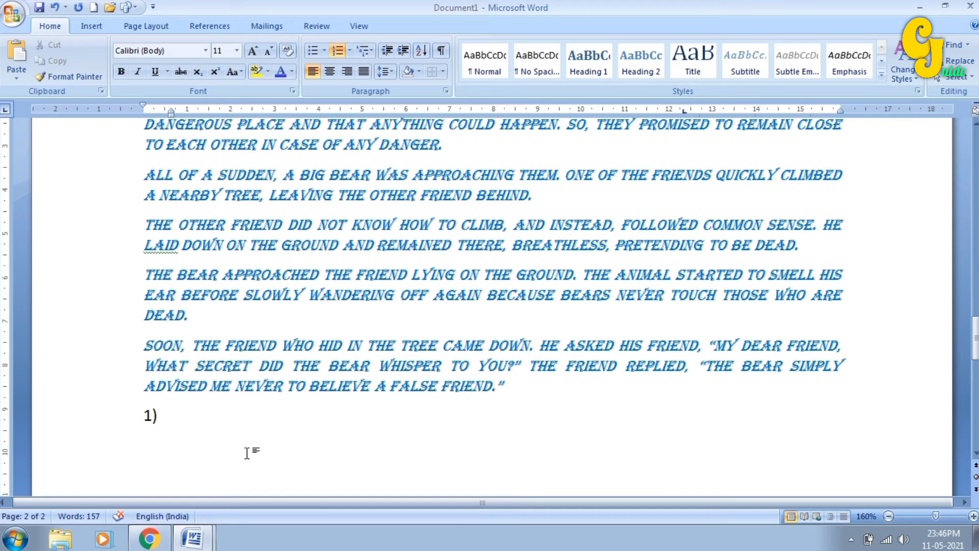
# - Enter Paschim Medinipur and Purba Medinipur as list items 1) and 2)
pyautogui.write('Pasc')
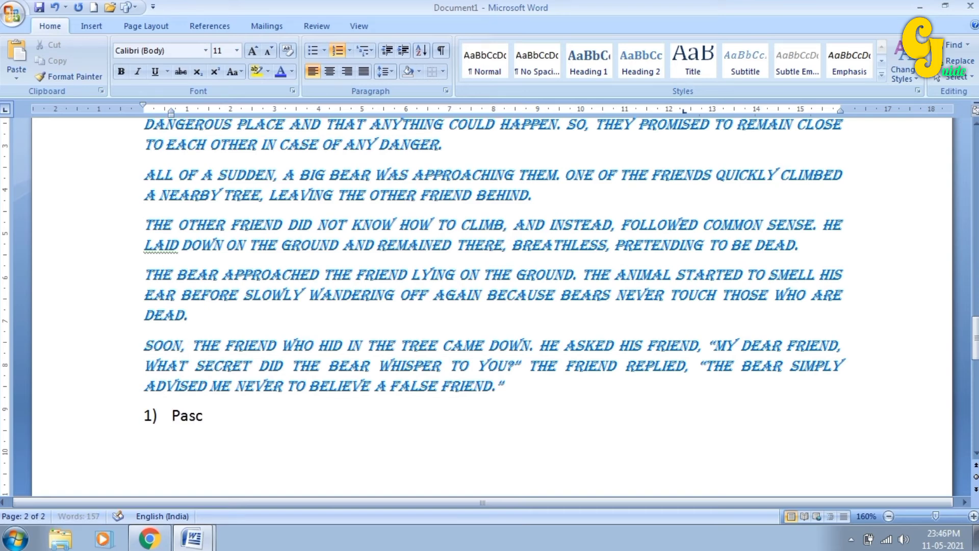
pyautogui.write('him Medinipur')
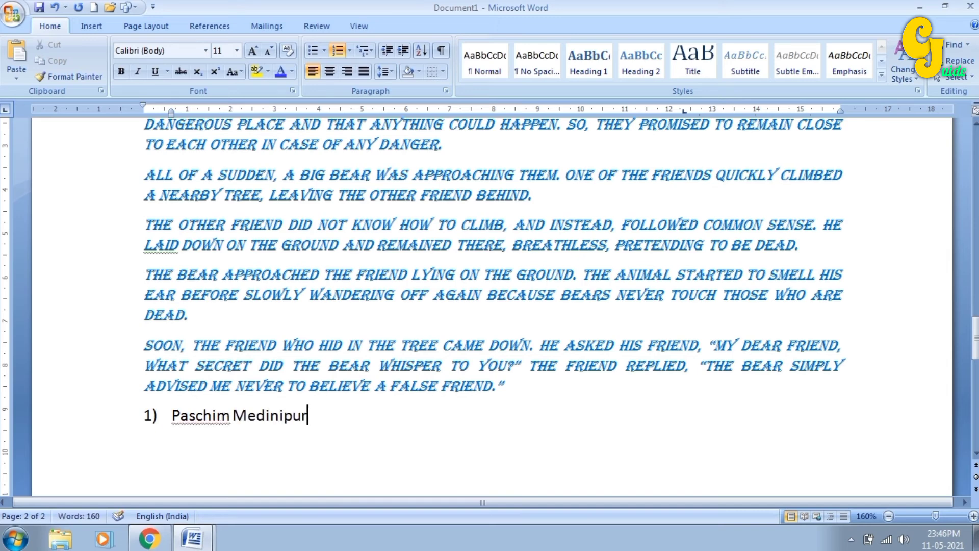
pyautogui.press('Return')
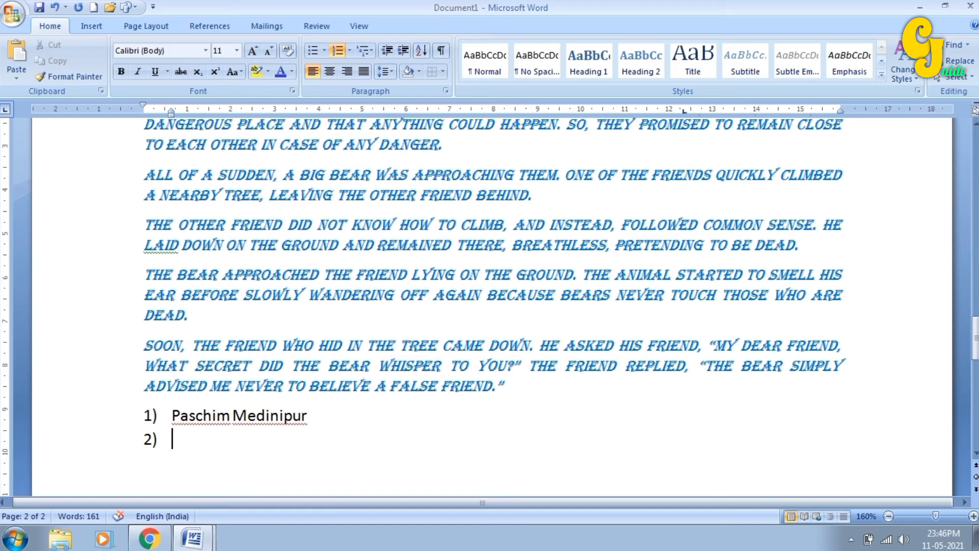
pyautogui.write('Purba')
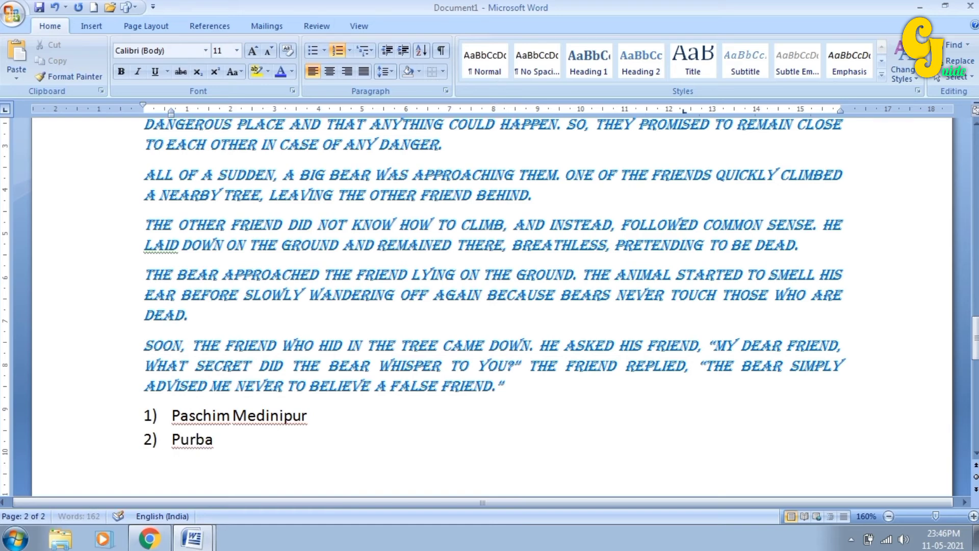
pyautogui.write(' Medinipur')
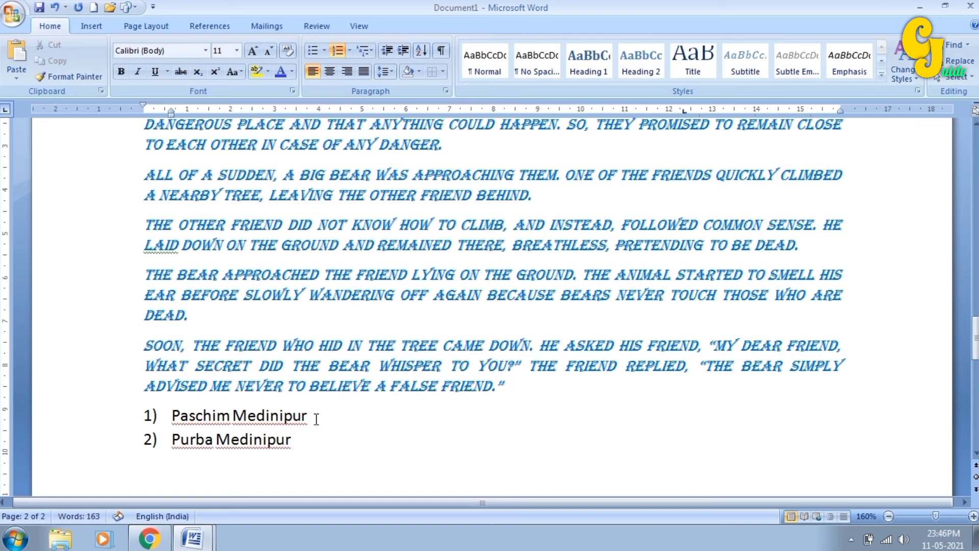
# - Add Ghatal, Daspur and Chandrakona as a), b), c) sub-items under Paschim Medinipur
pyautogui.click(316, 419)
pyautogui.press('Return')
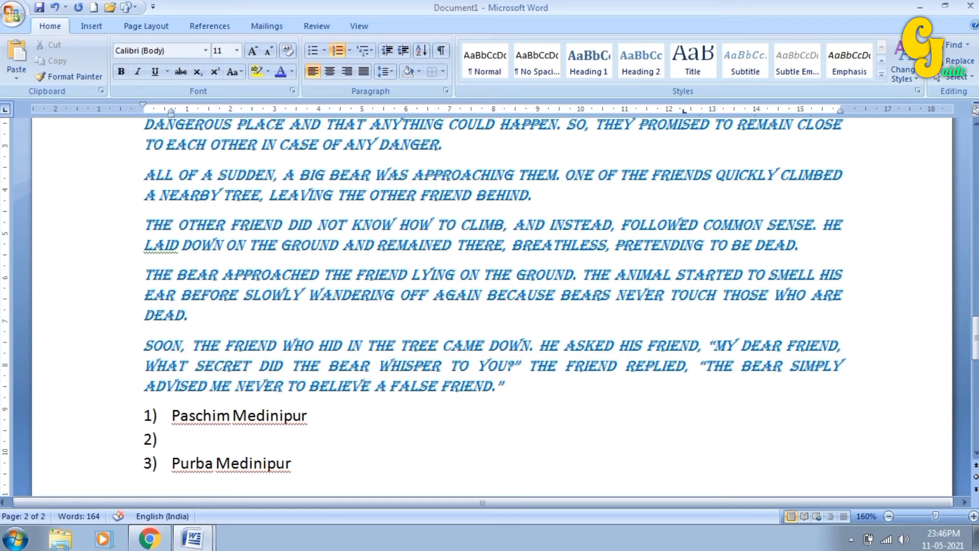
pyautogui.press('Tab')
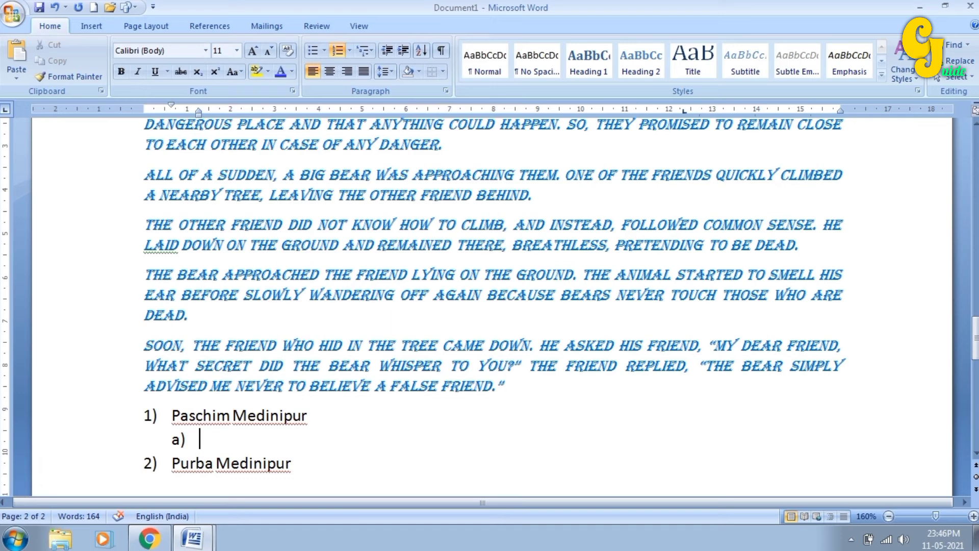
pyautogui.write('Ghatal')
pyautogui.press('Return')
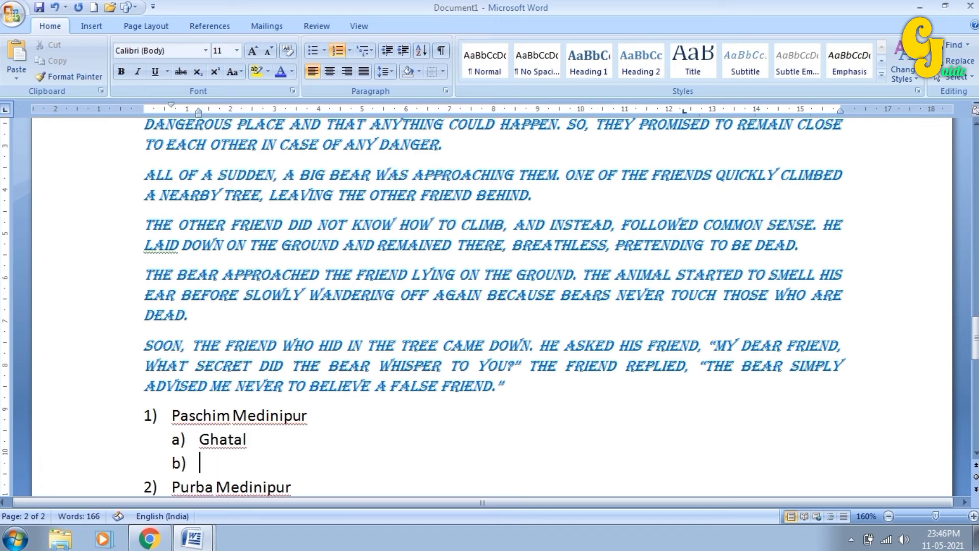
pyautogui.write('Daspu')
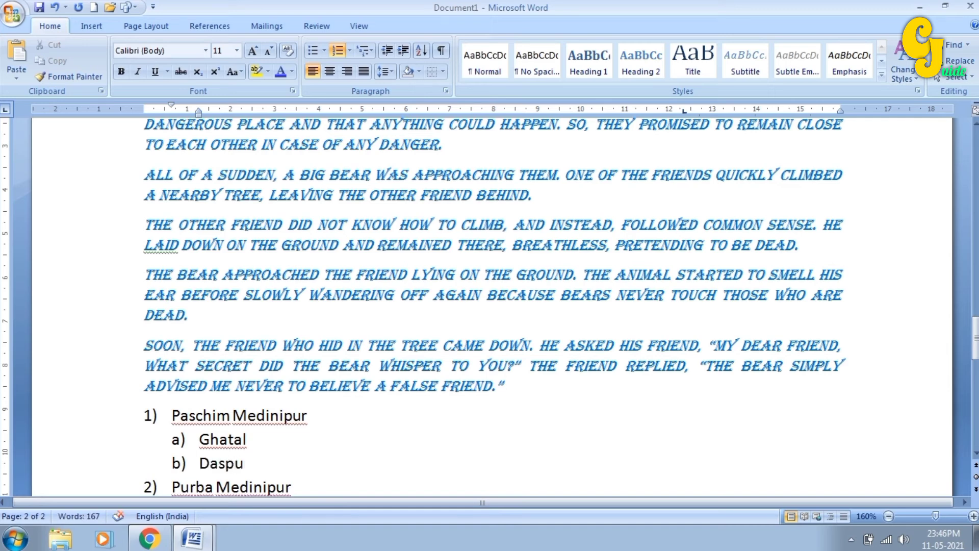
pyautogui.write('r')
pyautogui.press('Return')
pyautogui.write('C')
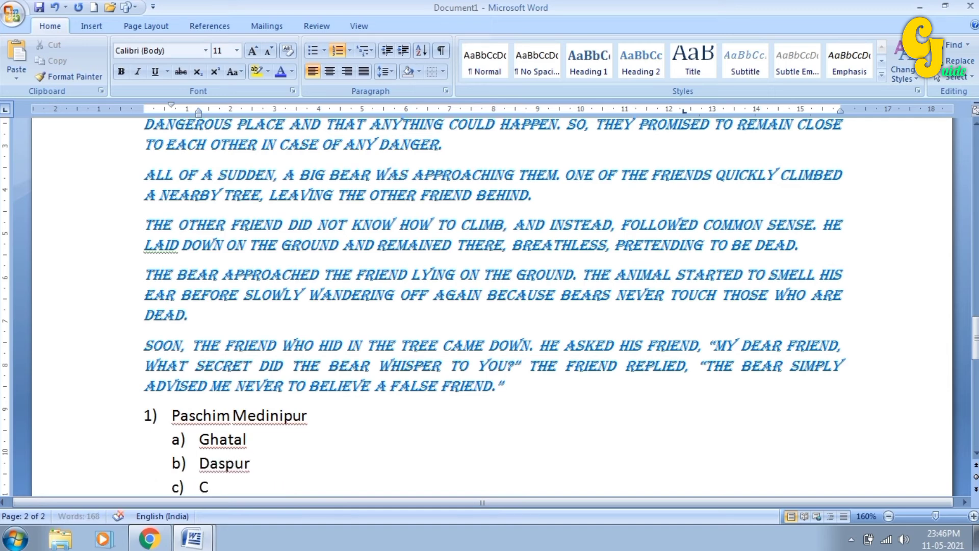
pyautogui.write('handrakona')
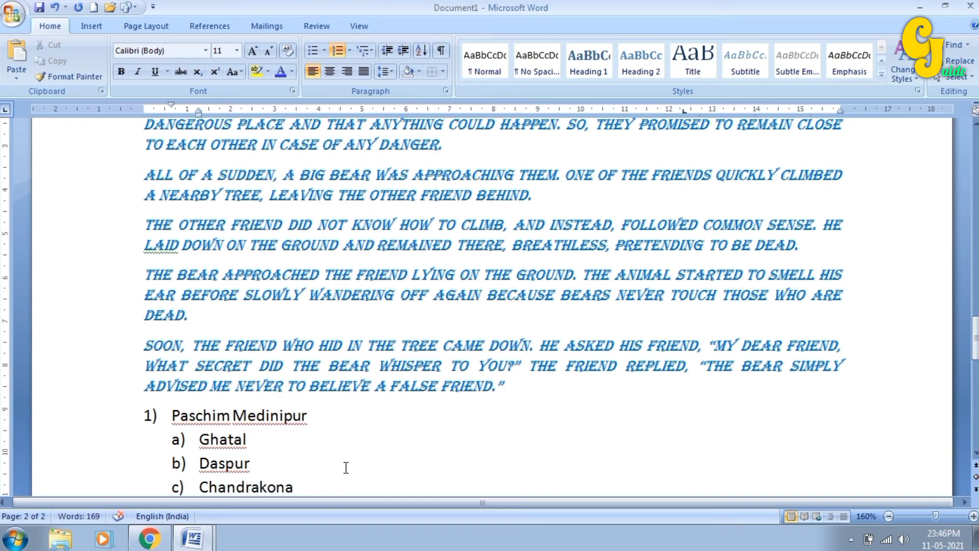
pyautogui.scroll(-1, 345, 468)
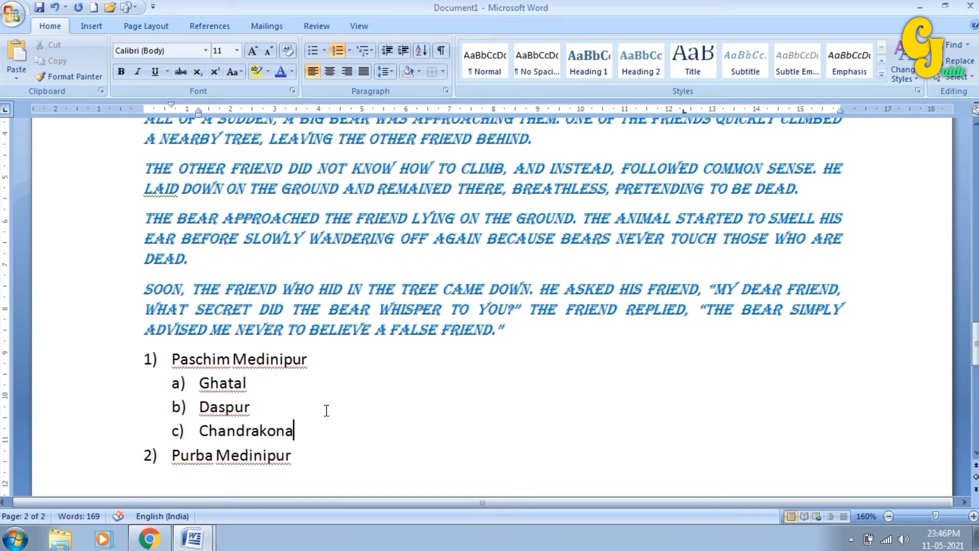
# - Add Kushpata and Gombhirnagar as third-level items nested under Ghatal
pyautogui.click(260, 380)
pyautogui.press('Return')
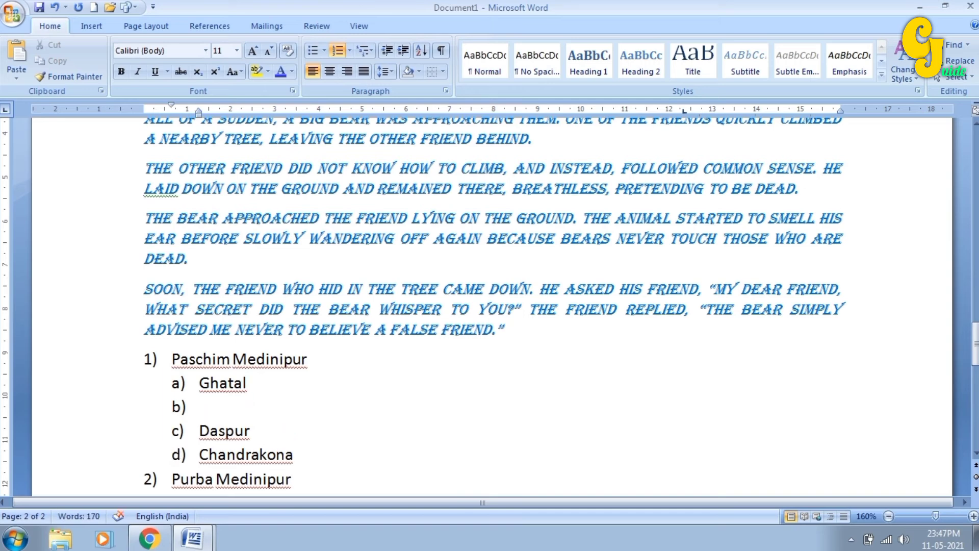
pyautogui.press('Tab')
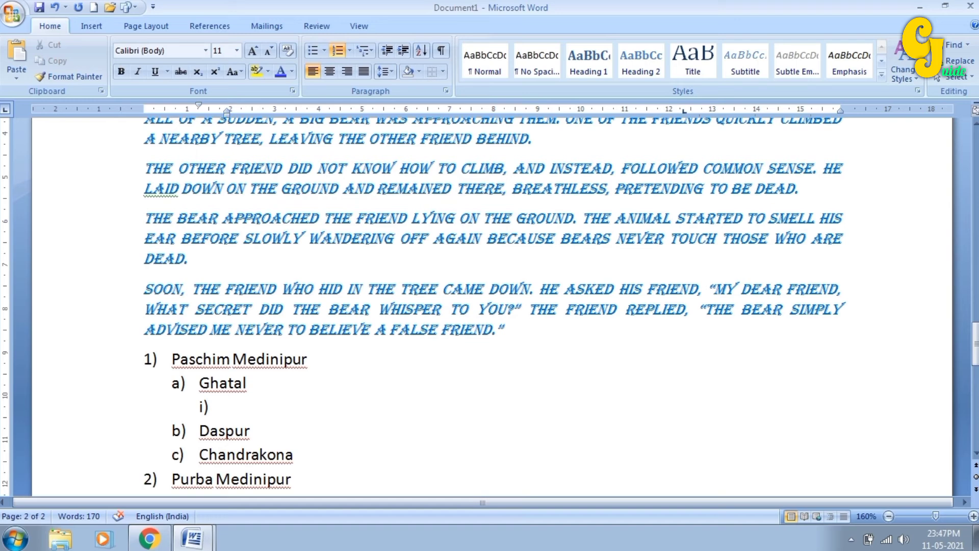
pyautogui.write('Kushpata')
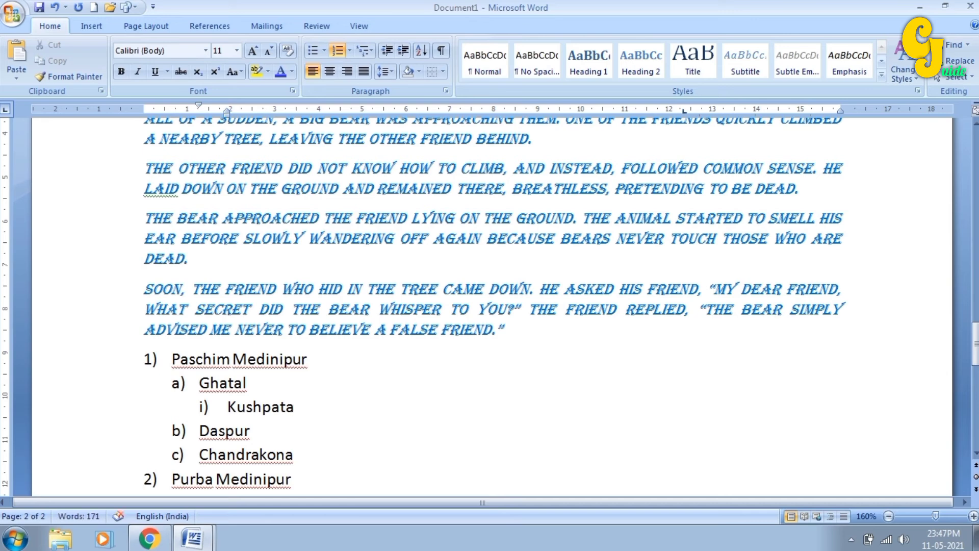
pyautogui.press('Return')
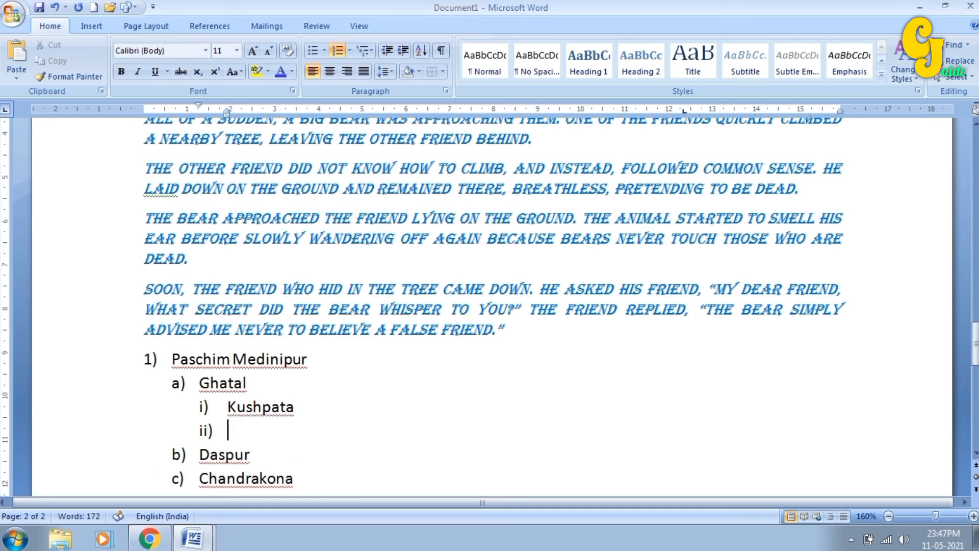
pyautogui.write('Gombhirnaga')
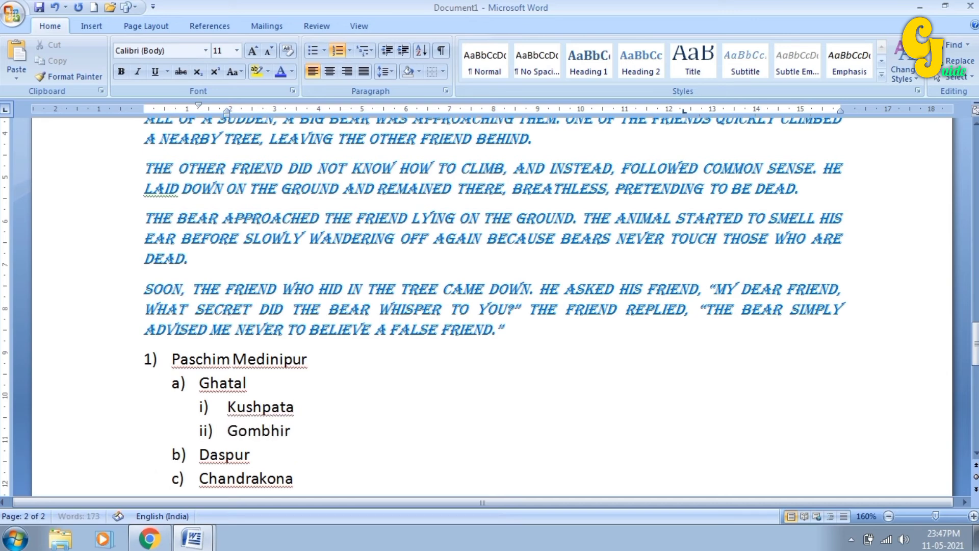
pyautogui.write('r')
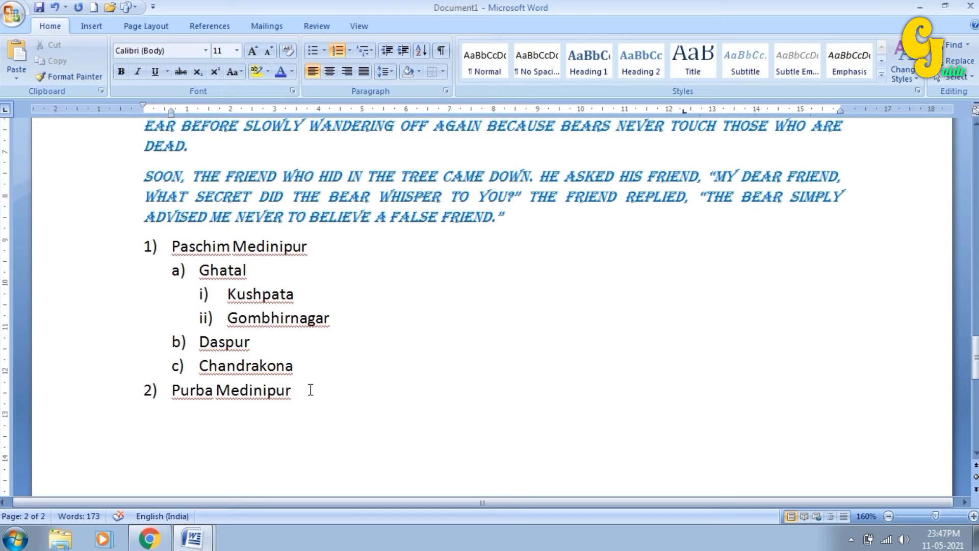
# - Add Kolkata as a top-level district with sub-item jshfsj, then return the empty item to top level
pyautogui.press('Return')
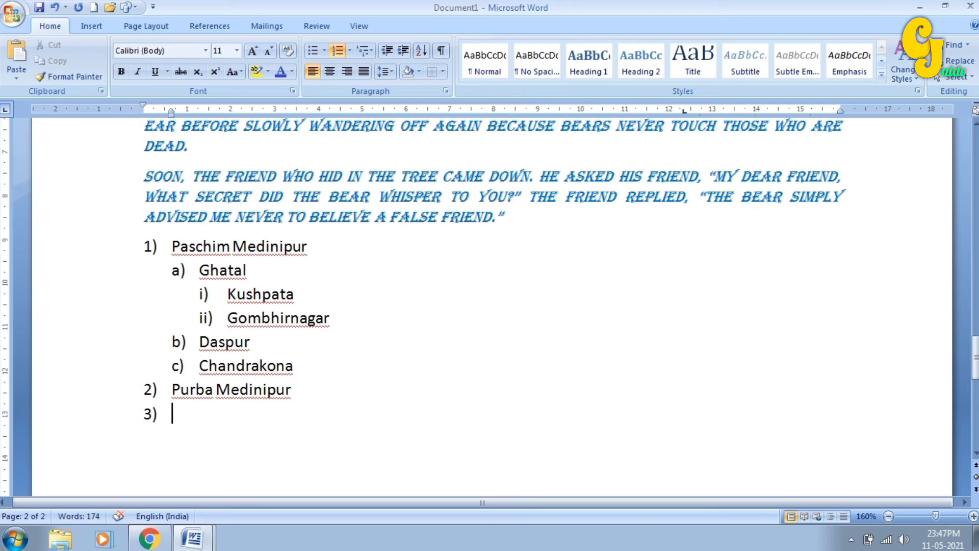
pyautogui.write('Kolkata')
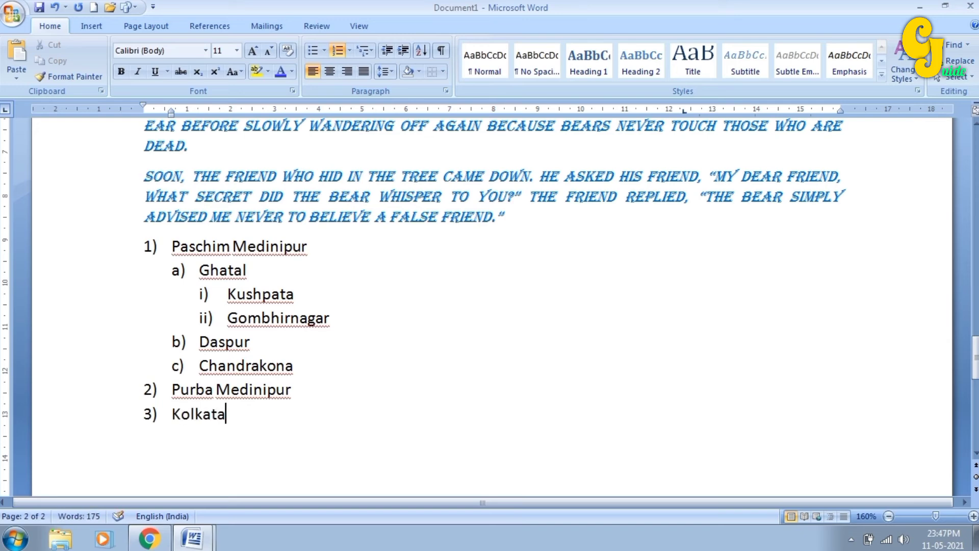
pyautogui.press('Return')
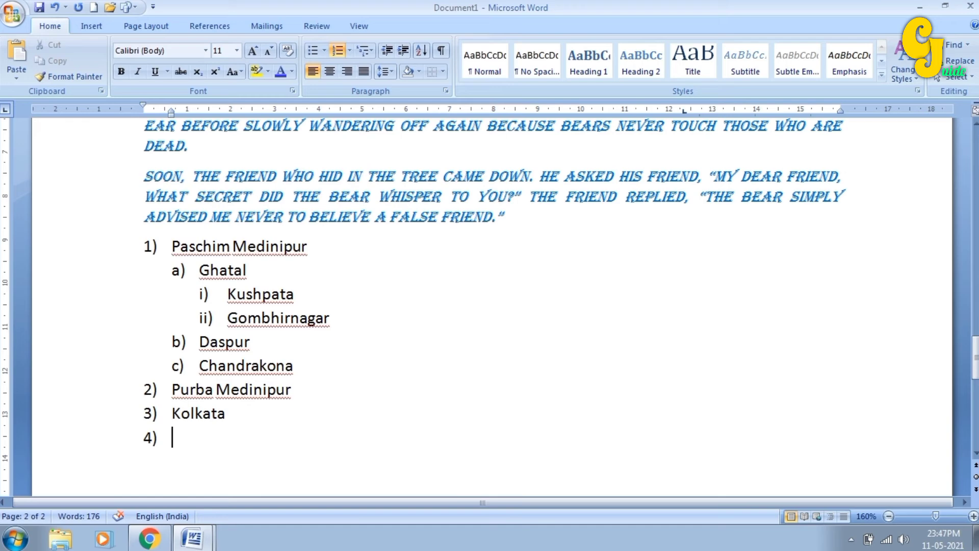
pyautogui.press('Tab')
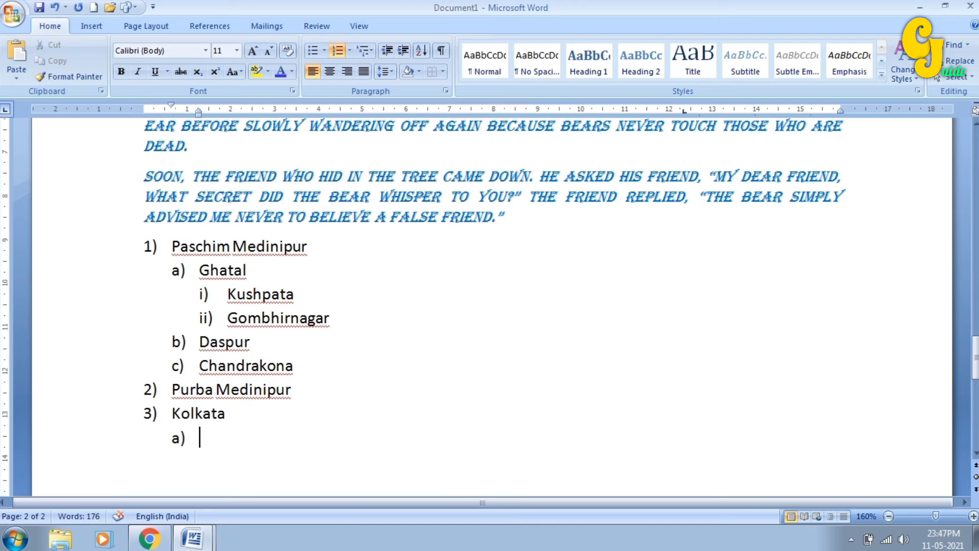
pyautogui.write('jshfsj')
pyautogui.press('Return')
pyautogui.press('Tab')
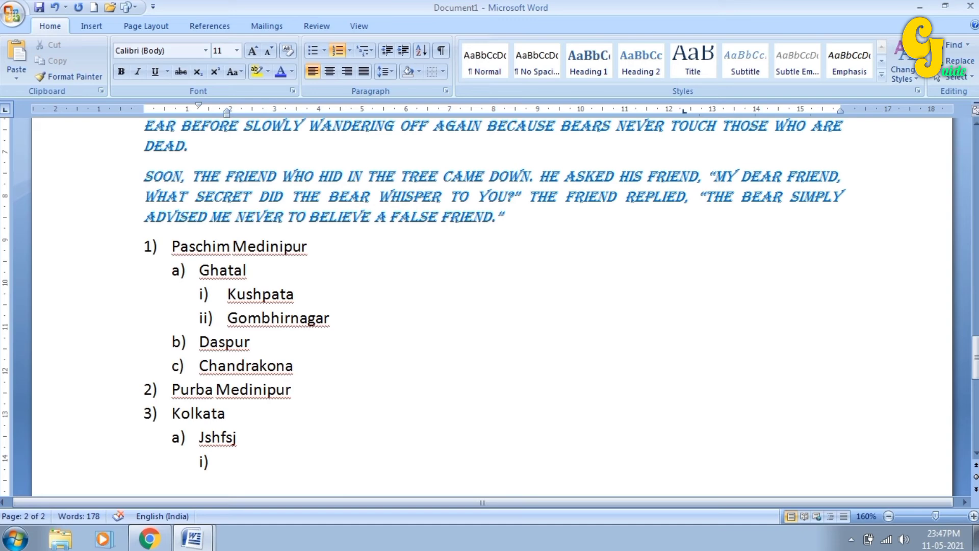
pyautogui.hotkey('shift', 'Tab')
pyautogui.hotkey('shift', 'Tab')
# - Set the multilevel list style of the whole district list to None
pyautogui.moveTo(205, 467); pyautogui.dragTo(138, 245)
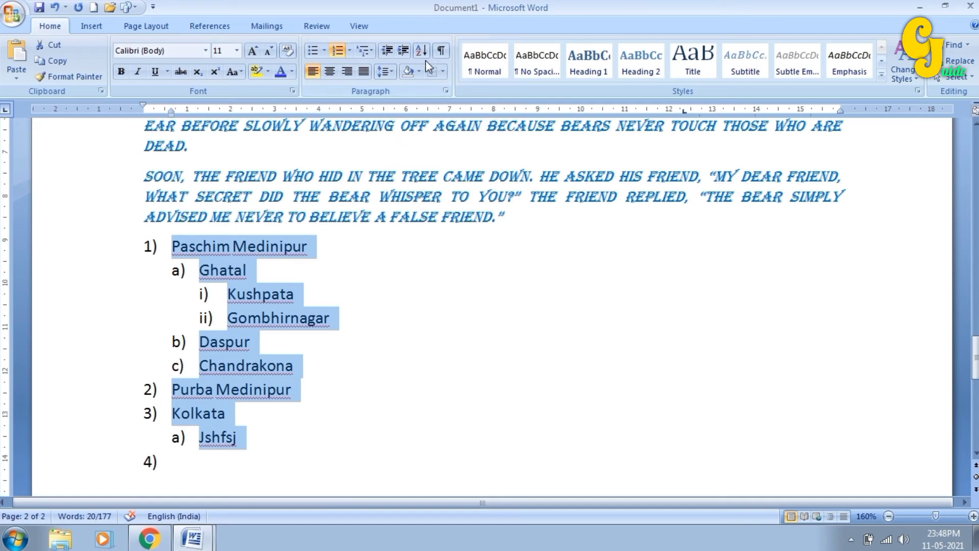
pyautogui.click(372, 51)
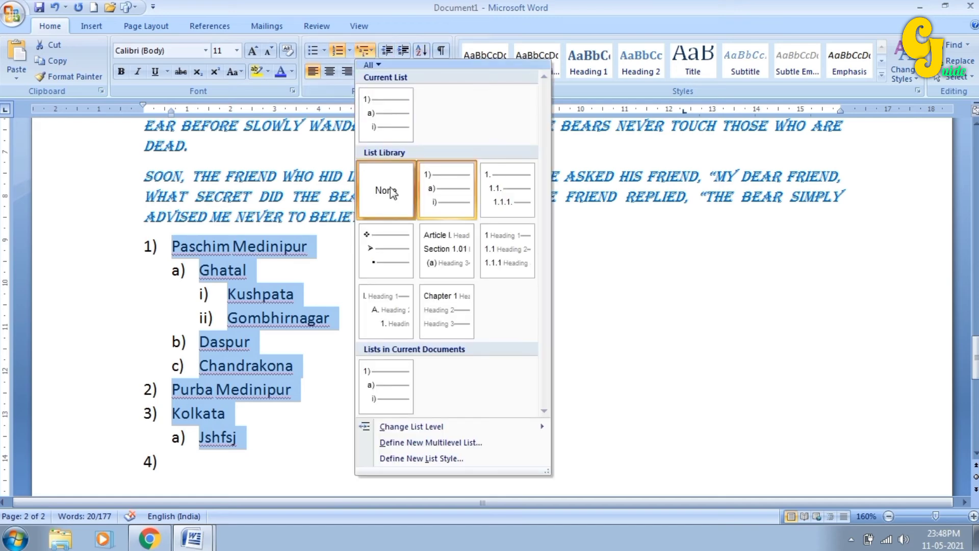
pyautogui.click(385, 188)
# - Turn numbering off on the last line, which still shows a number
pyautogui.click(309, 383)
pyautogui.scroll(-2, 309, 384)
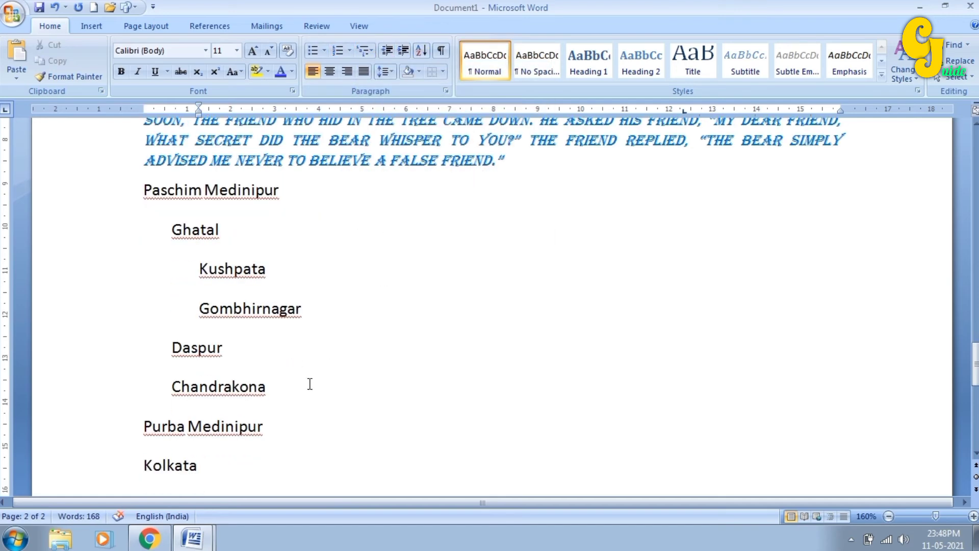
pyautogui.scroll(-1, 310, 383)
pyautogui.click(187, 448)
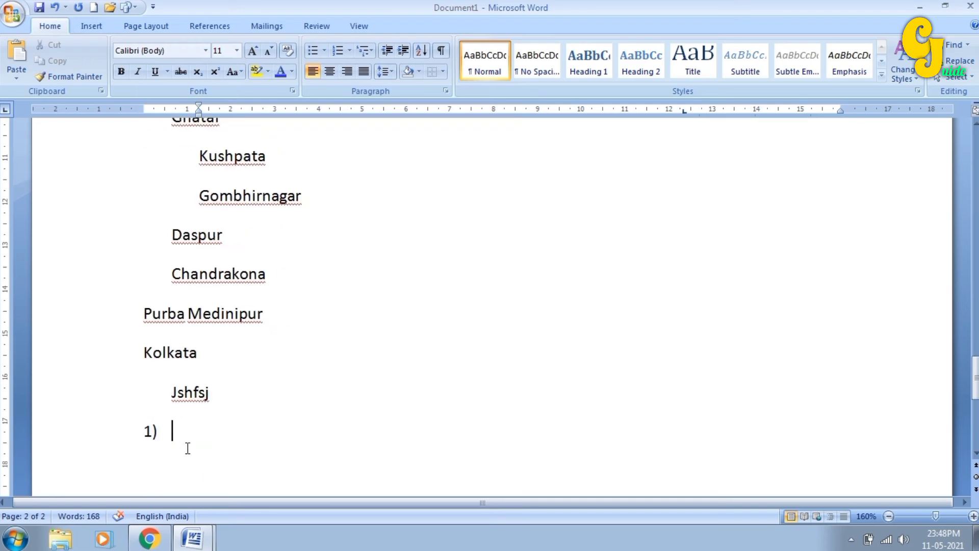
pyautogui.click(338, 51)
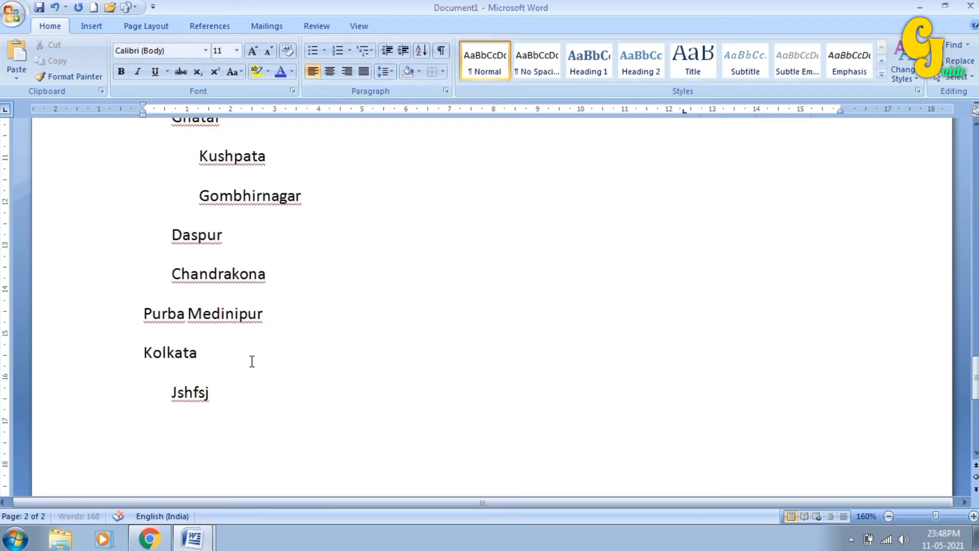
pyautogui.scroll(2, 260, 357)
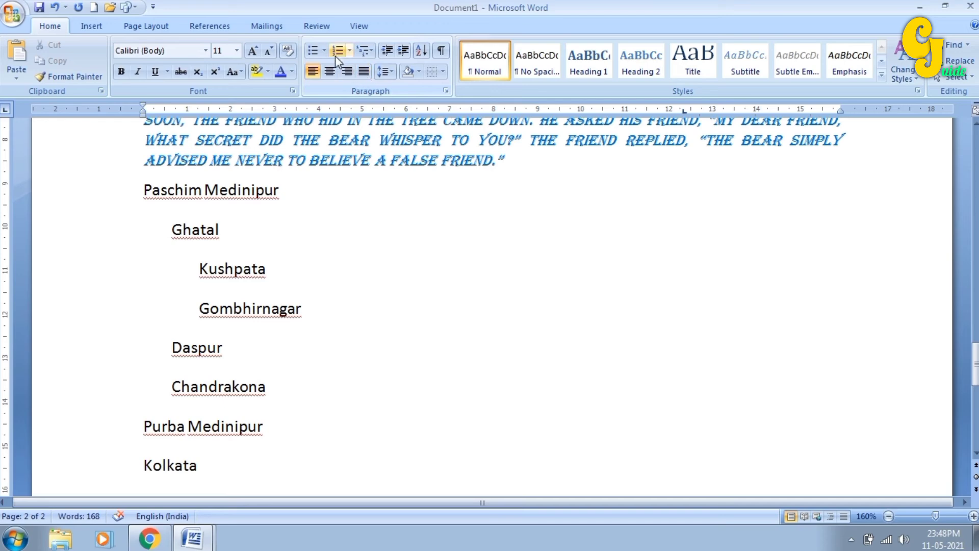
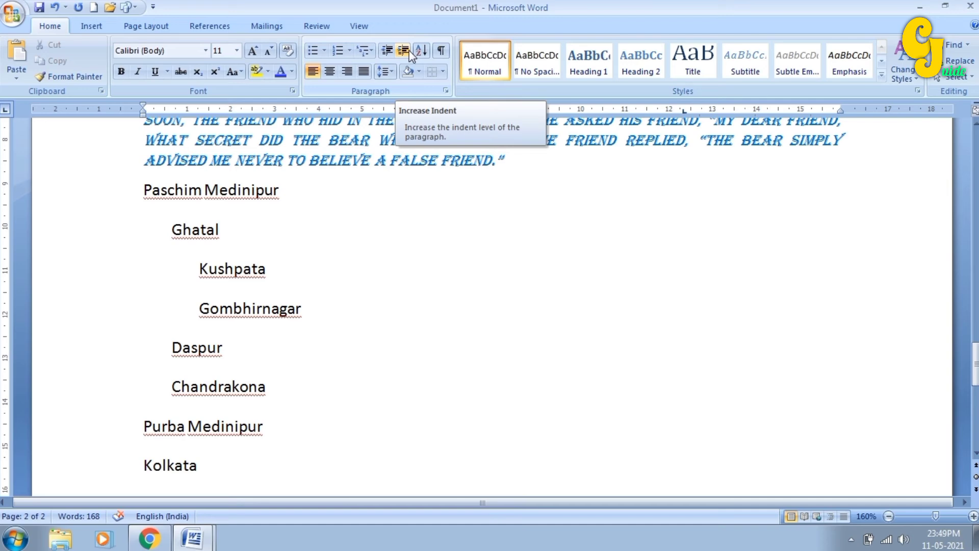
# - Try indenting the ALL OF A SUDDEN paragraph, return it to the left margin, and toggle formatting marks
pyautogui.scroll(5, 435, 189)
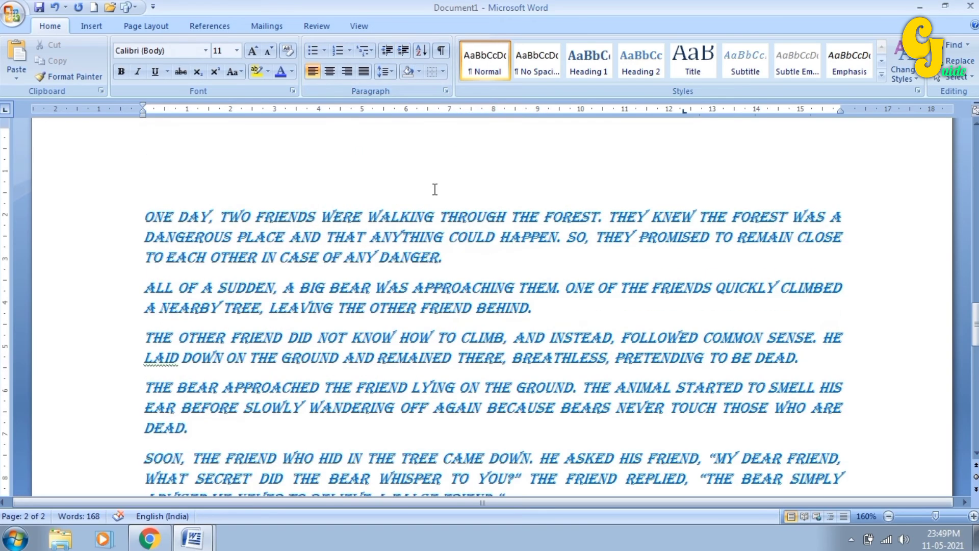
pyautogui.scroll(-1, 425, 198)
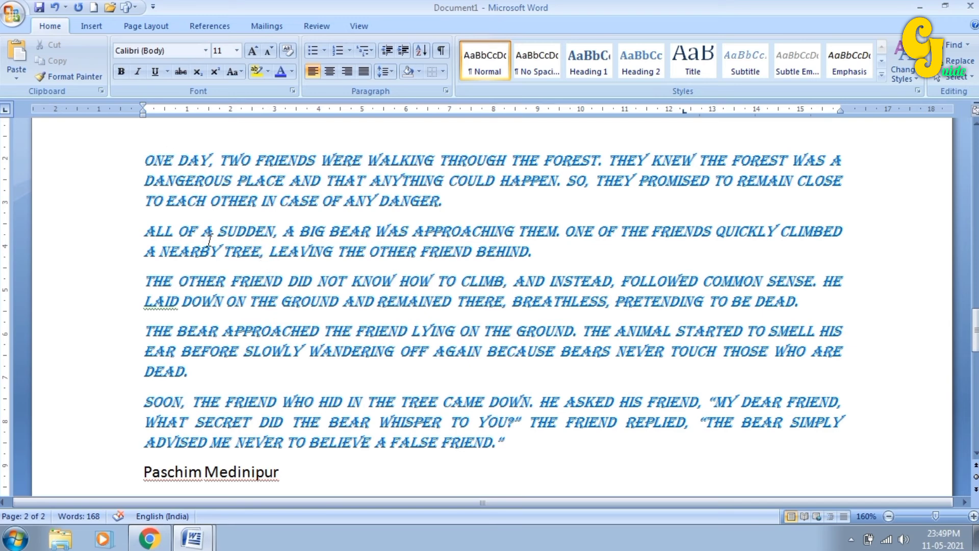
pyautogui.click(238, 232)
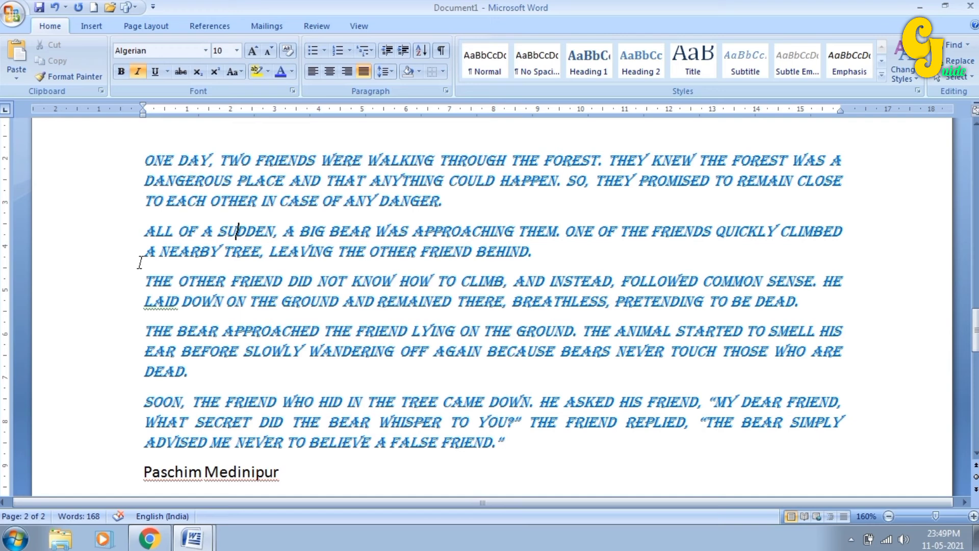
pyautogui.click(398, 51)
pyautogui.click(399, 51)
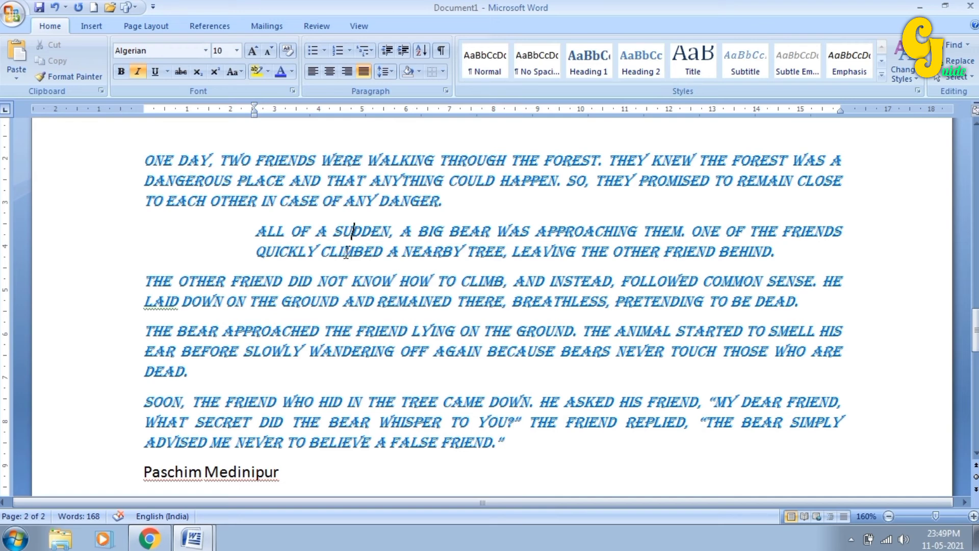
pyautogui.click(385, 51)
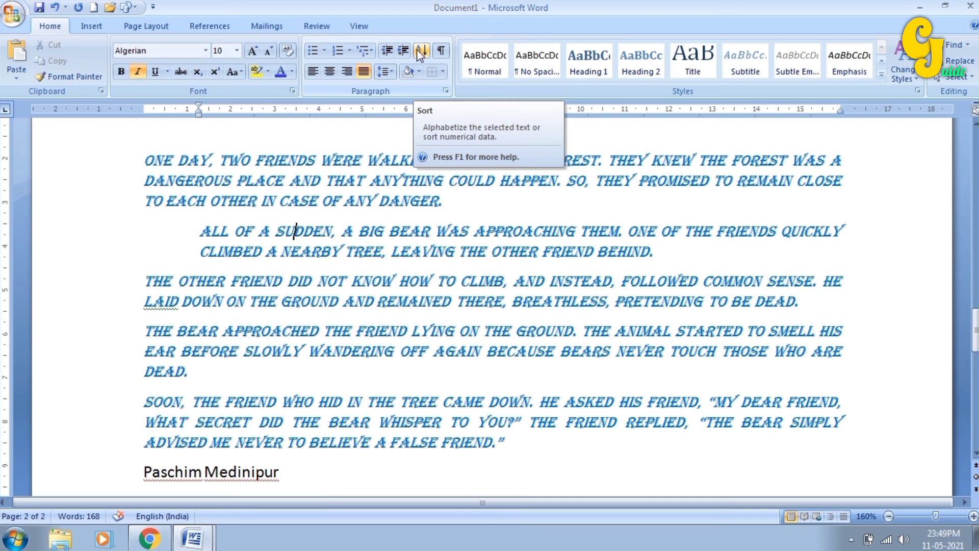
pyautogui.click(380, 56)
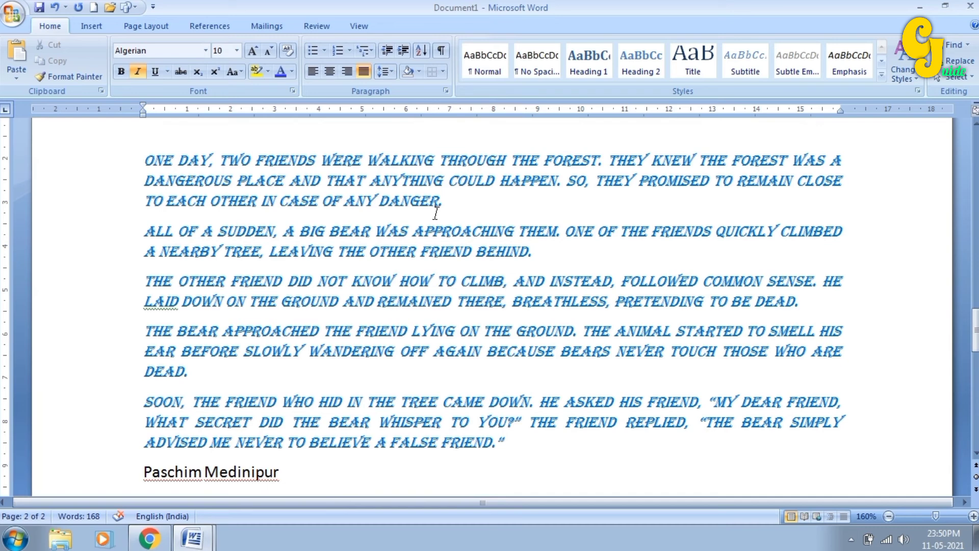
pyautogui.click(438, 52)
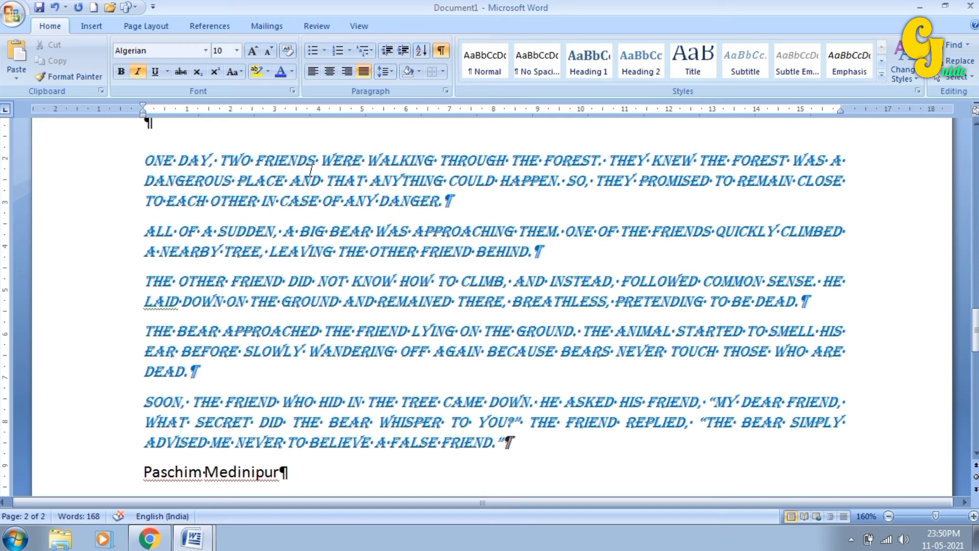
pyautogui.click(439, 51)
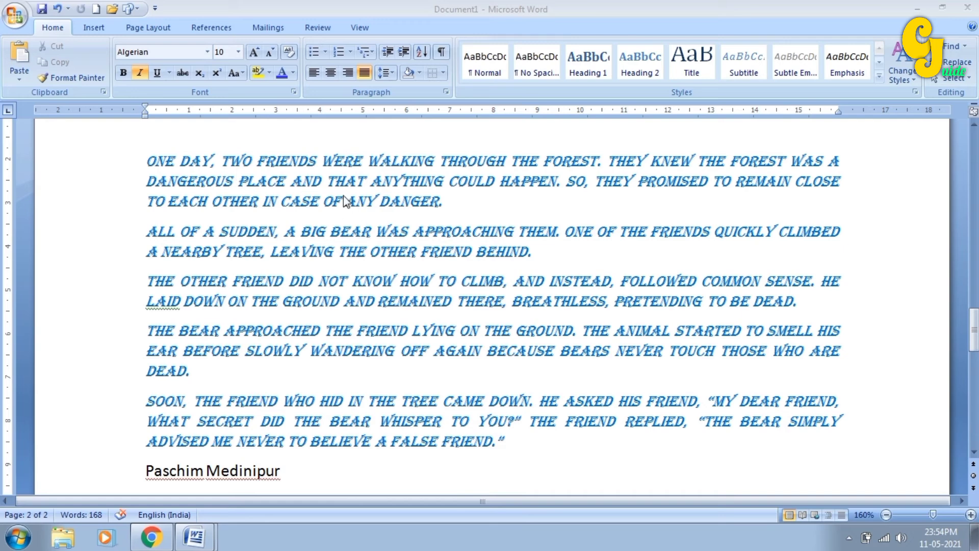
# - Apply the Normal quick style to the ALL OF A SUDDEN and THE OTHER FRIEND paragraphs
pyautogui.click(148, 232)
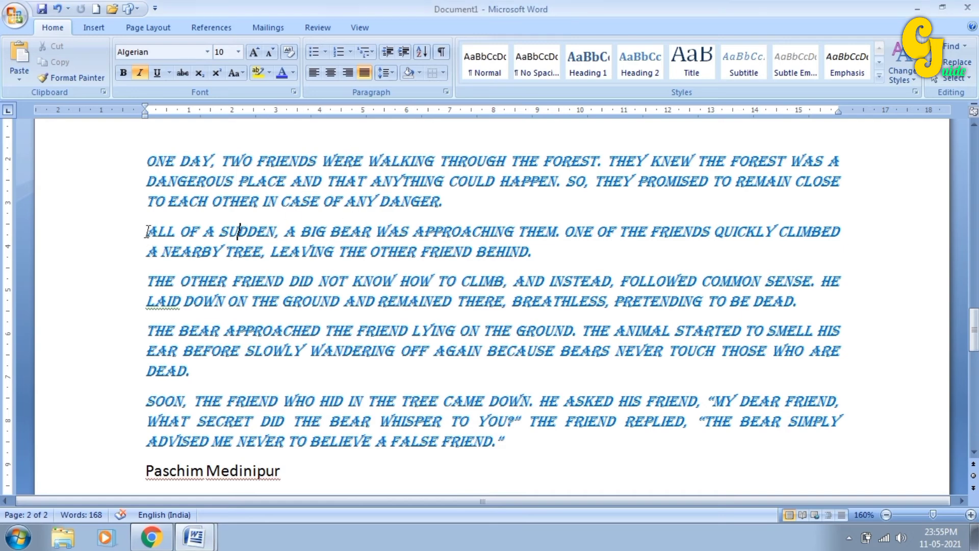
pyautogui.moveTo(148, 232); pyautogui.dragTo(804, 313)
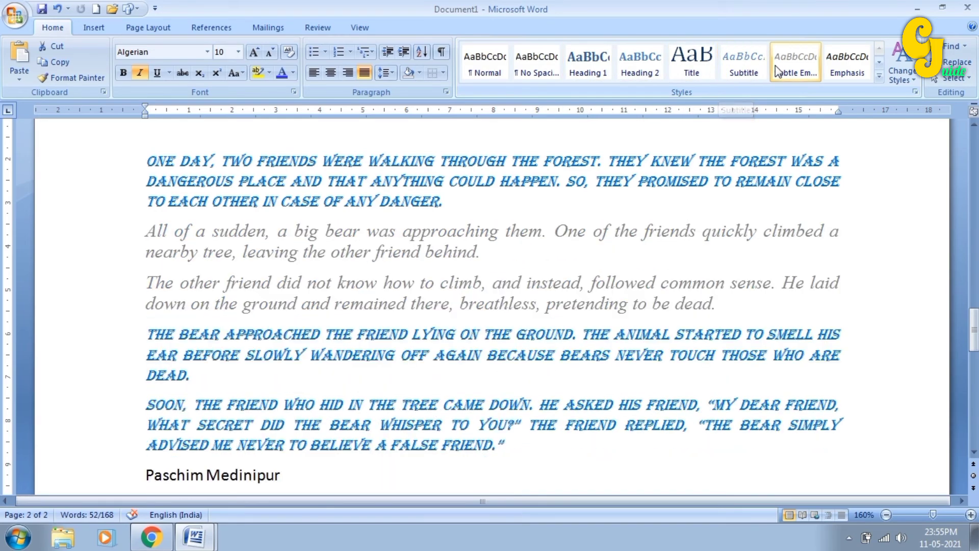
pyautogui.click(878, 77)
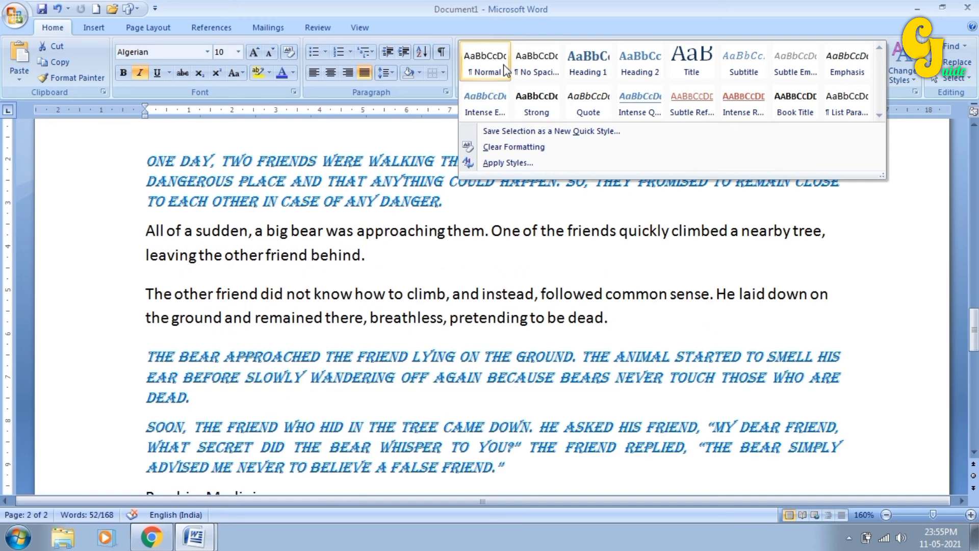
pyautogui.click(487, 64)
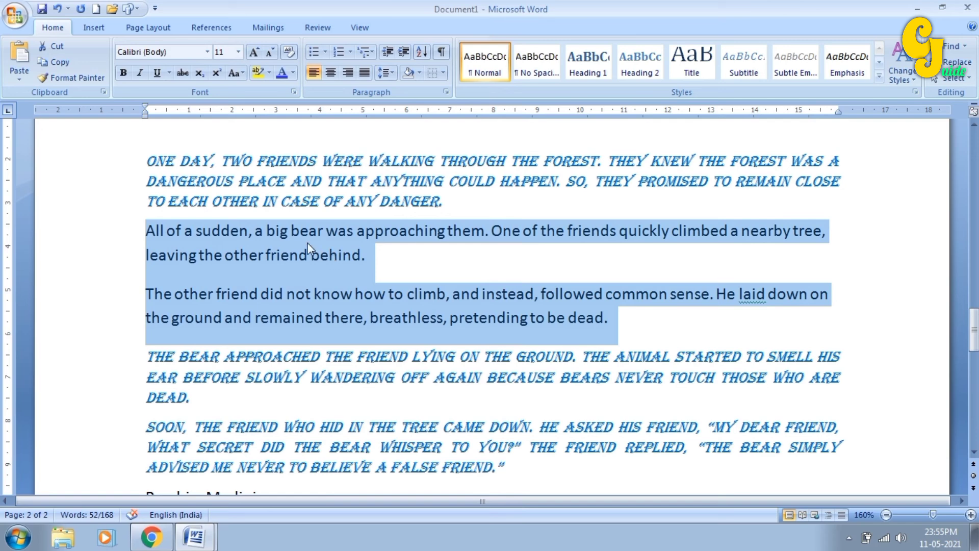
pyautogui.click(277, 201)
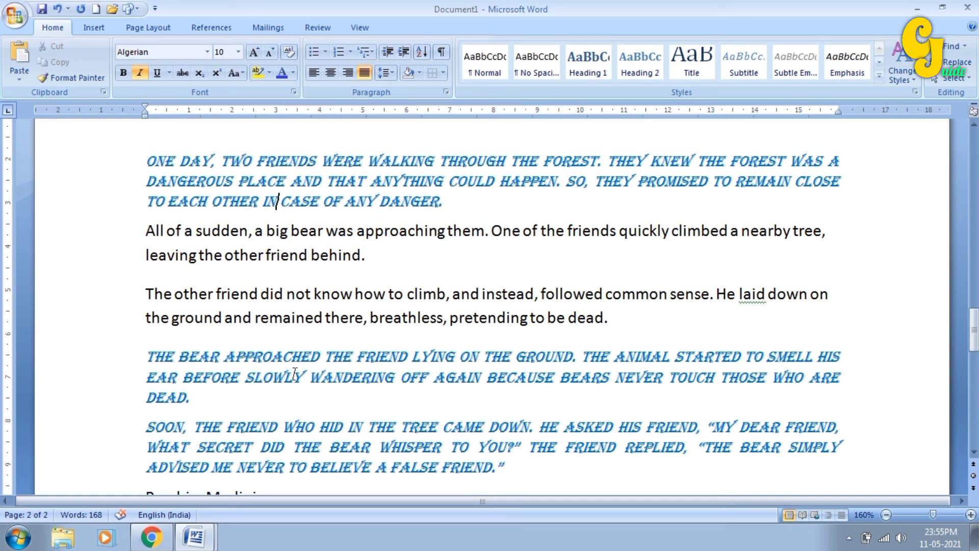
pyautogui.scroll(-1, 189, 366)
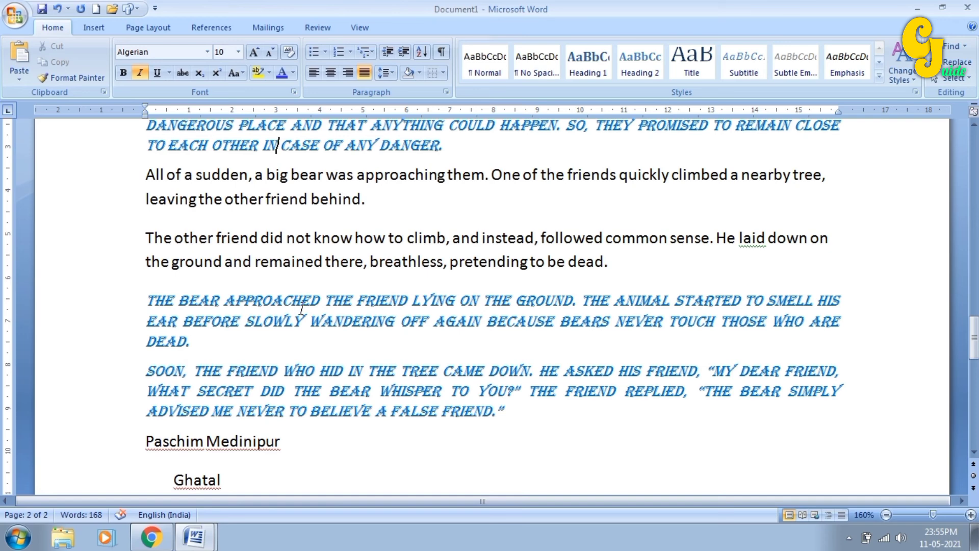
# - Save the Algerian italic formatting of APPROACHED as a new quick style named 'My style'
pyautogui.moveTo(231, 299); pyautogui.dragTo(318, 303)
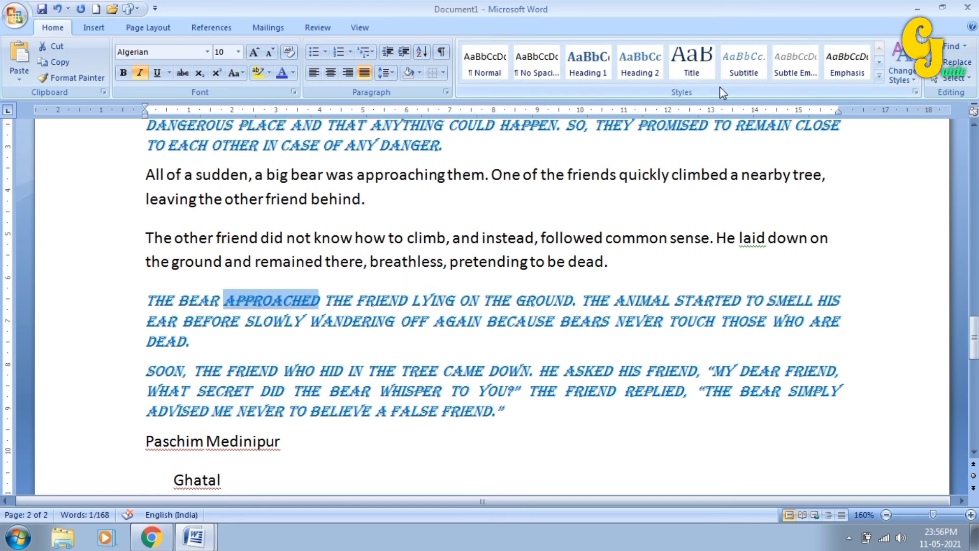
pyautogui.click(879, 79)
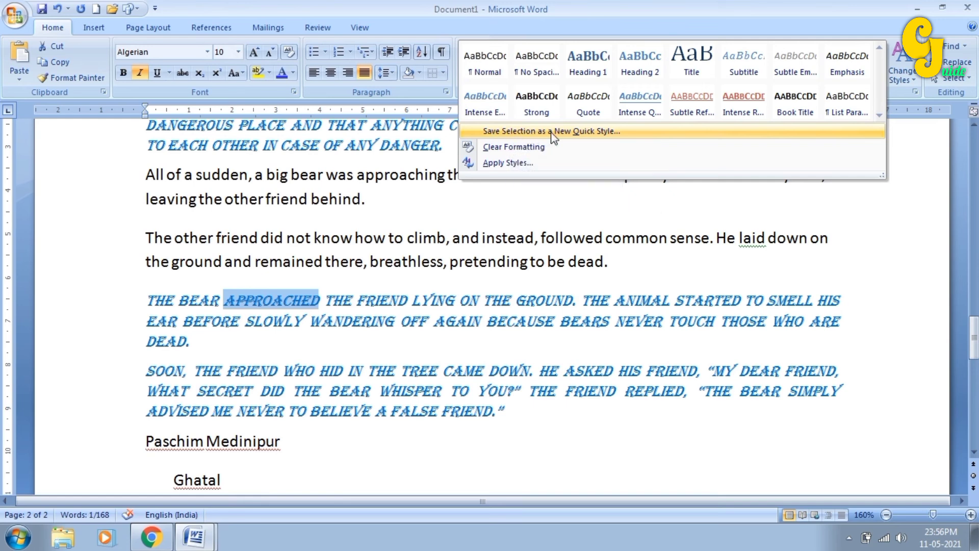
pyautogui.click(581, 133)
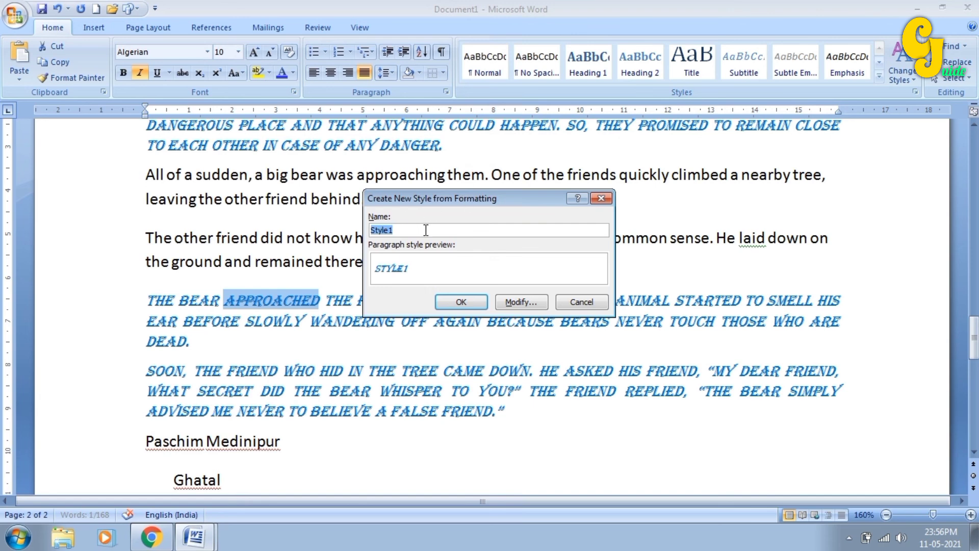
pyautogui.write('My s')
pyautogui.click(439, 302)
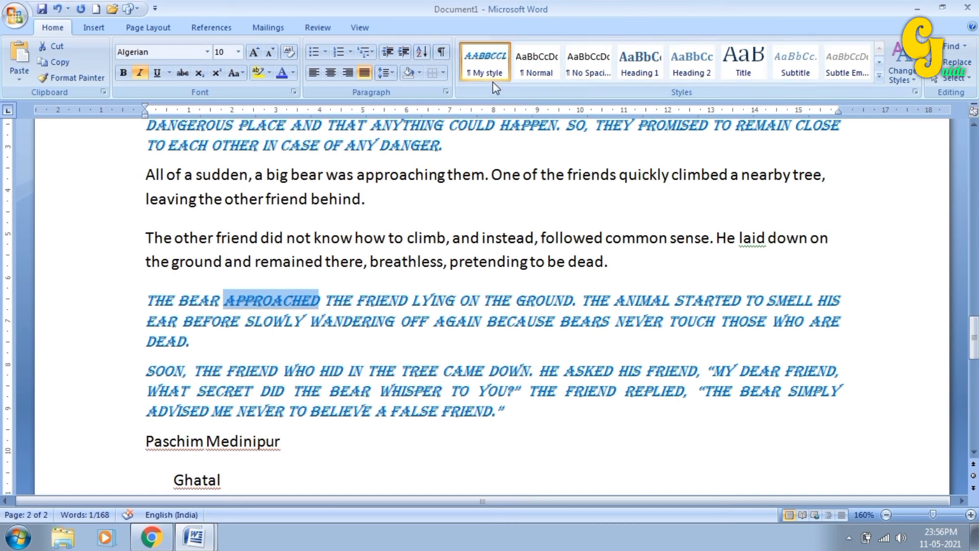
# - Briefly select part of THE OTHER FRIEND paragraph, then scroll to review the story
pyautogui.moveTo(503, 242); pyautogui.dragTo(511, 266)
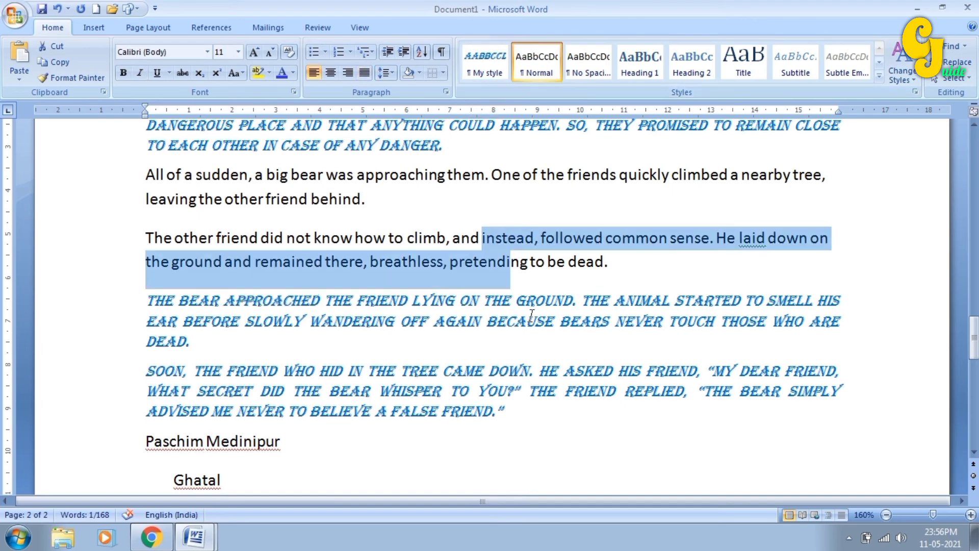
pyautogui.click(528, 320)
pyautogui.scroll(1, 518, 380)
pyautogui.scroll(-2, 519, 380)
pyautogui.scroll(3, 518, 380)
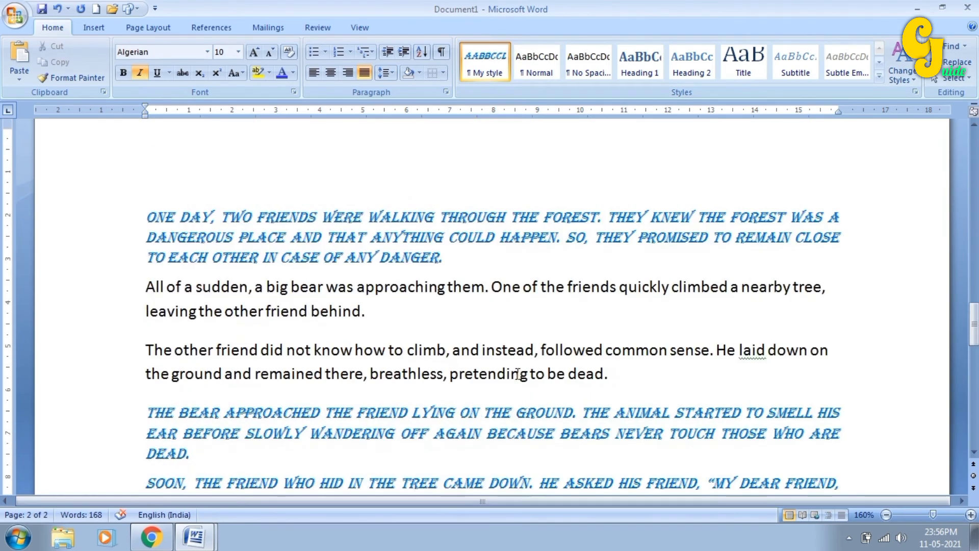
pyautogui.scroll(-1, 552, 327)
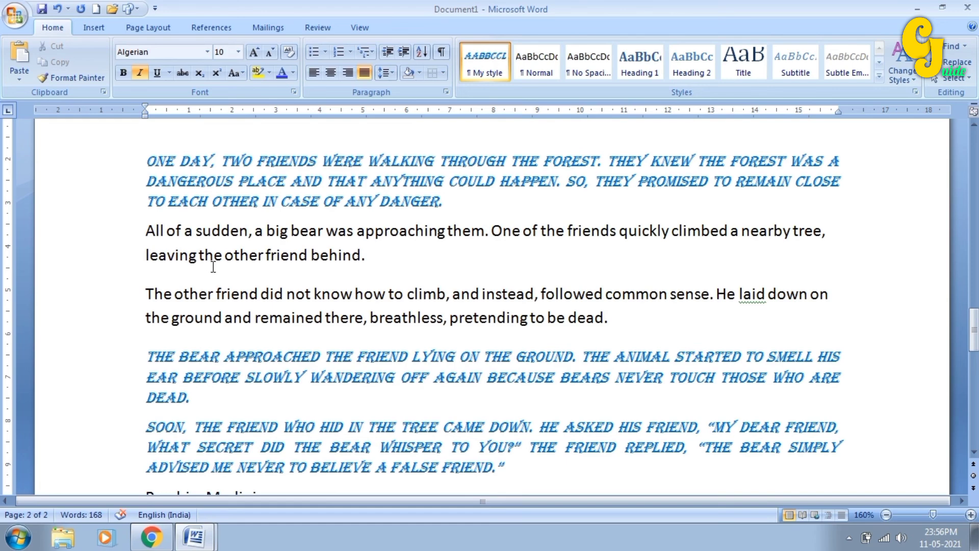
# - Select and delete the story together with the Paschim Medinipur list
pyautogui.scroll(-3, 426, 365)
pyautogui.scroll(-11, 428, 366)
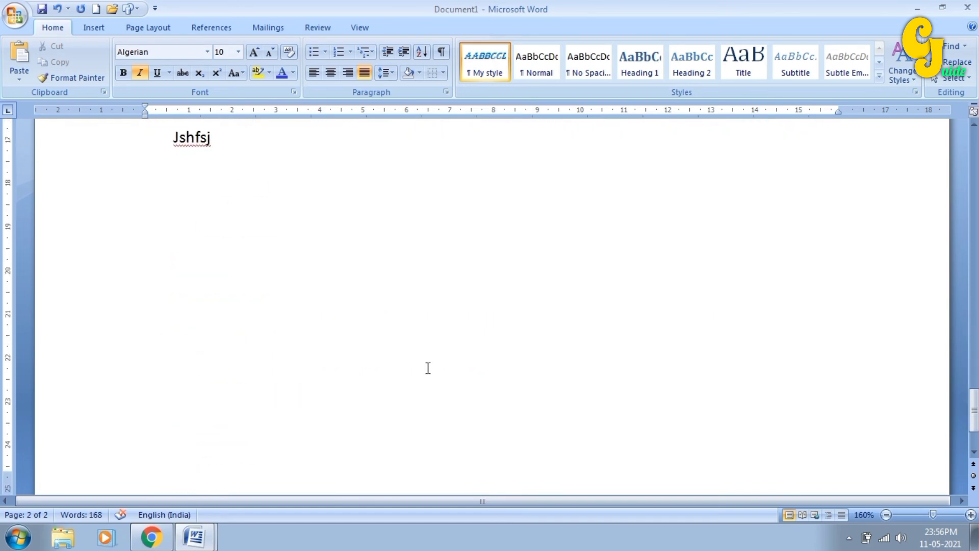
pyautogui.scroll(12, 416, 336)
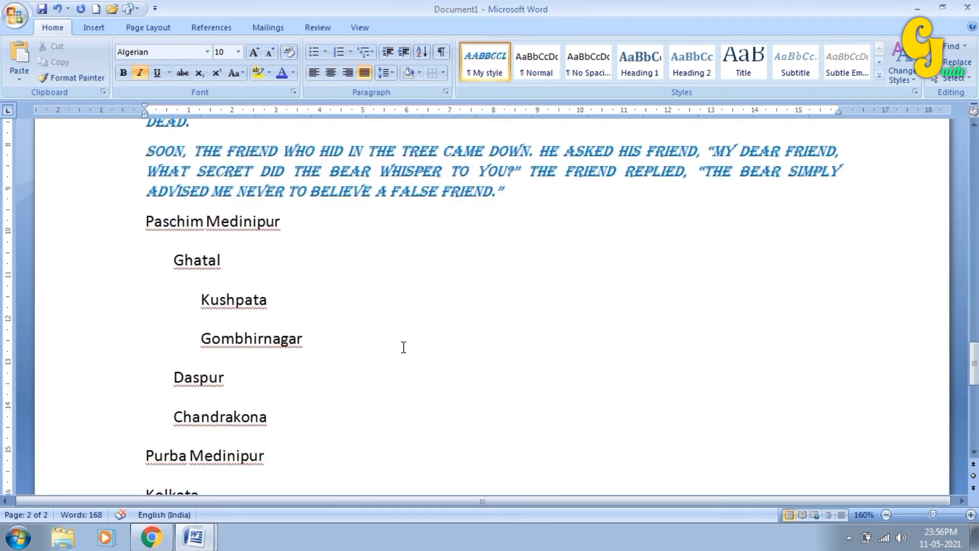
pyautogui.scroll(3, 243, 282)
pyautogui.moveTo(146, 217); pyautogui.dragTo(549, 455)
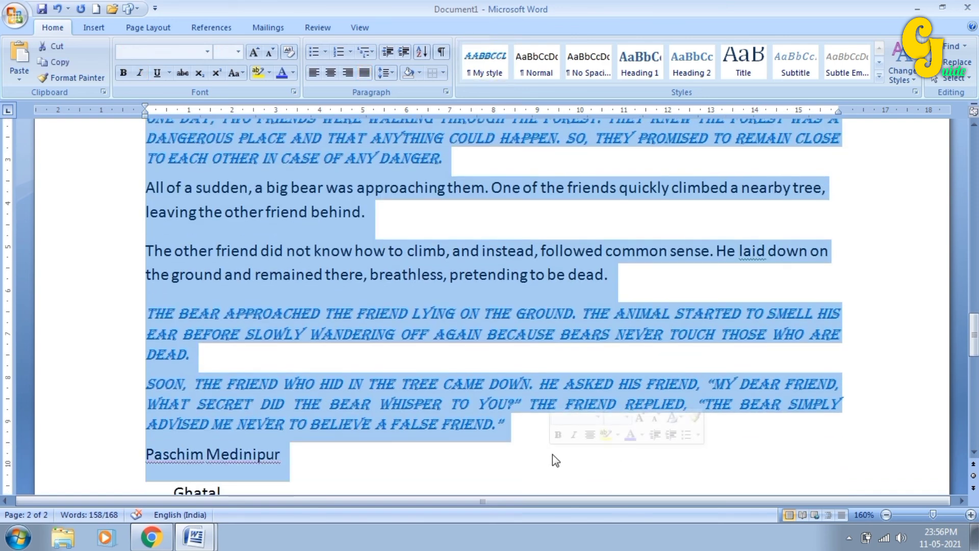
pyautogui.press('Delete')
# - Delete all remaining text, paste a link and erase it, leaving the page blank
pyautogui.hotkey('ctrl', 'a')
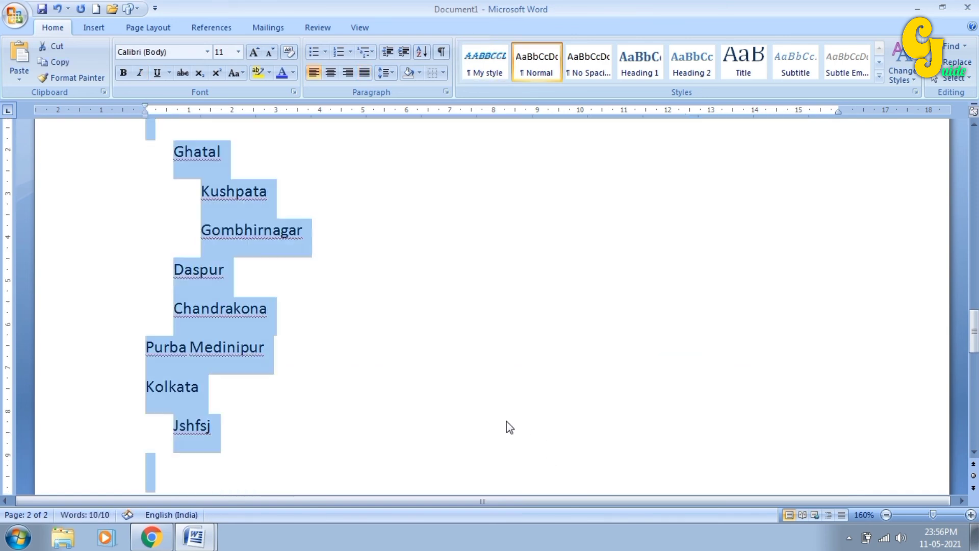
pyautogui.press('Delete')
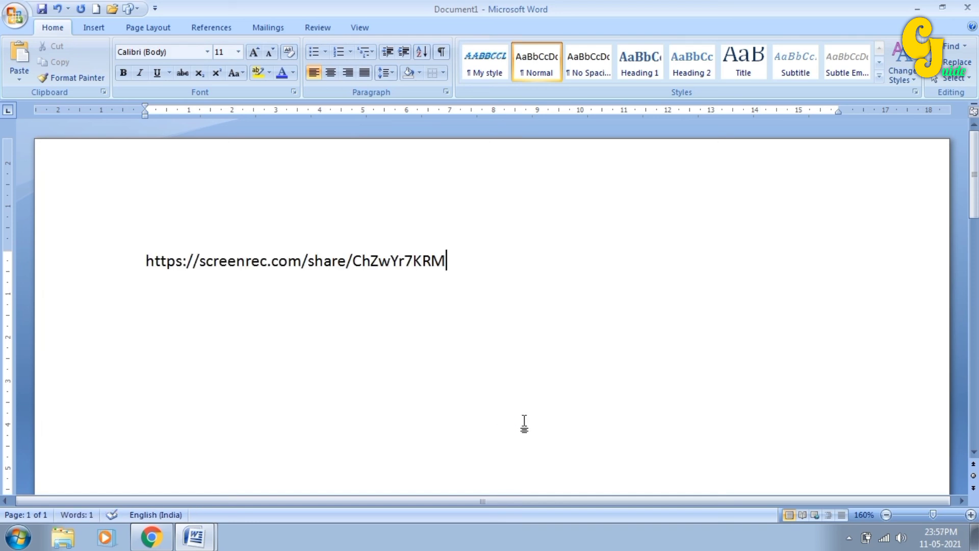
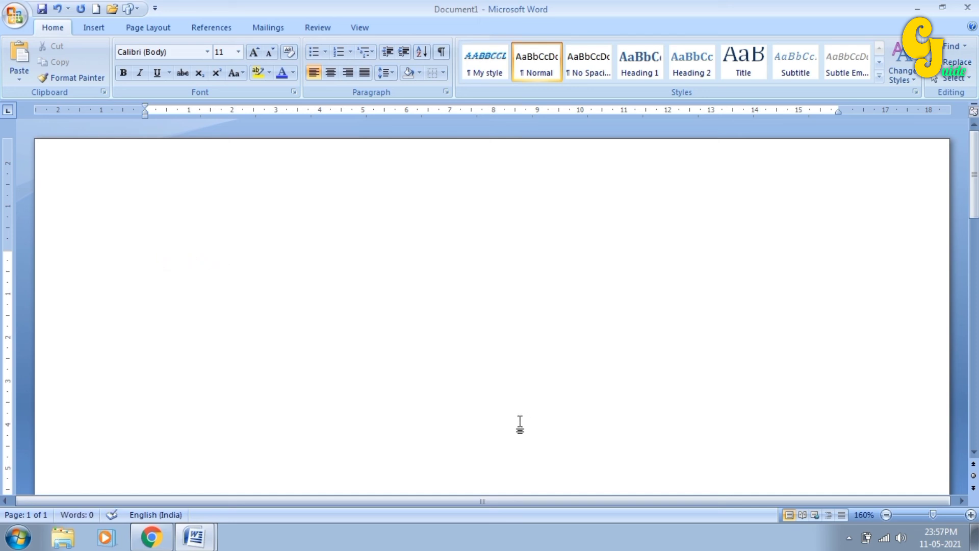
# - Switch to Document2, clear all formatting from the grasshopper story, and reselect its opening paragraphs
pyautogui.moveTo(194, 542)
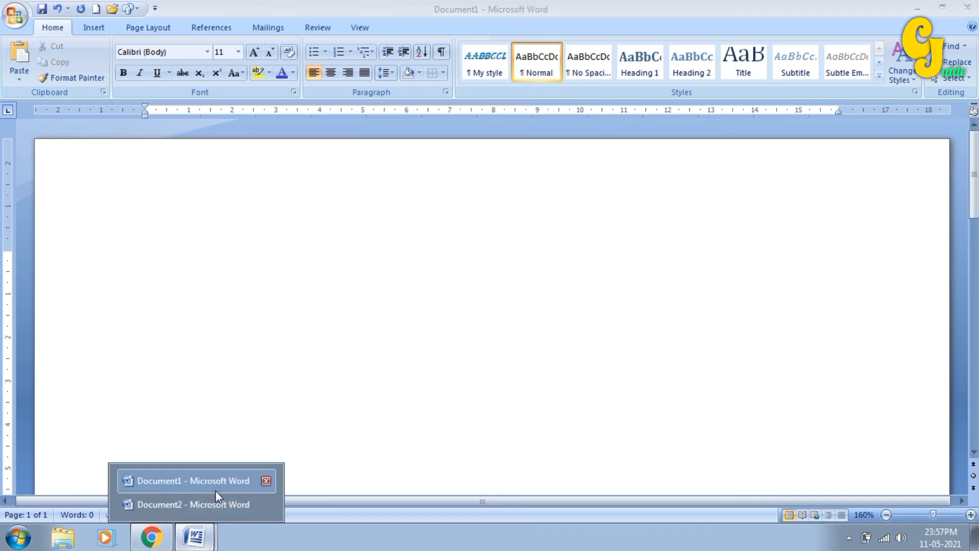
pyautogui.click(203, 500)
pyautogui.moveTo(118, 176); pyautogui.dragTo(245, 461)
pyautogui.click(289, 52)
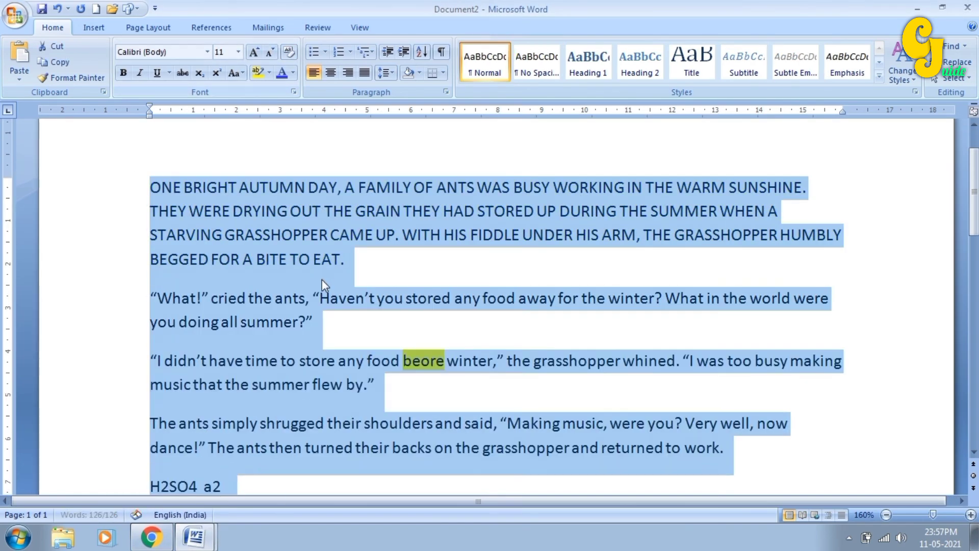
pyautogui.click(290, 289)
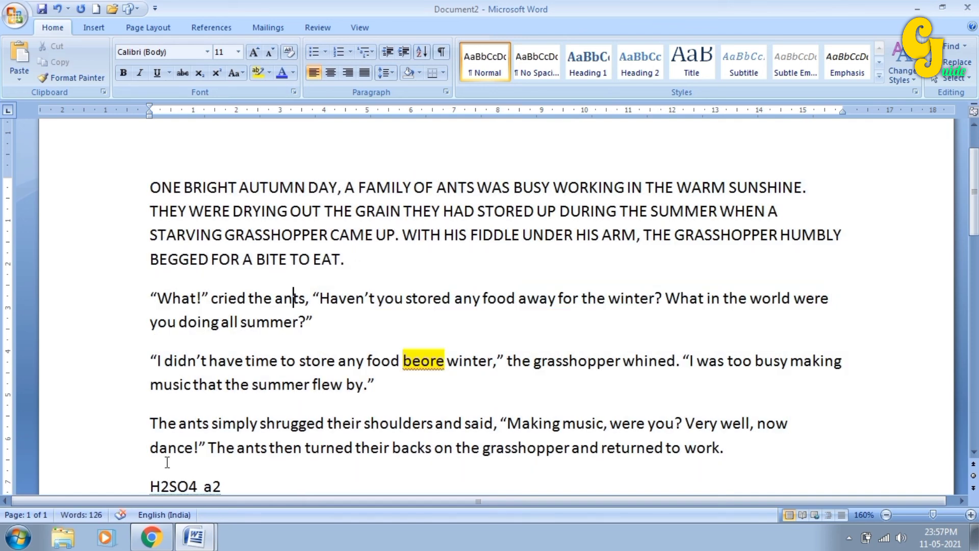
pyautogui.moveTo(136, 201); pyautogui.dragTo(233, 481)
# - Delete the selected story text from Document2 and switch back to Document1
pyautogui.press('Delete')
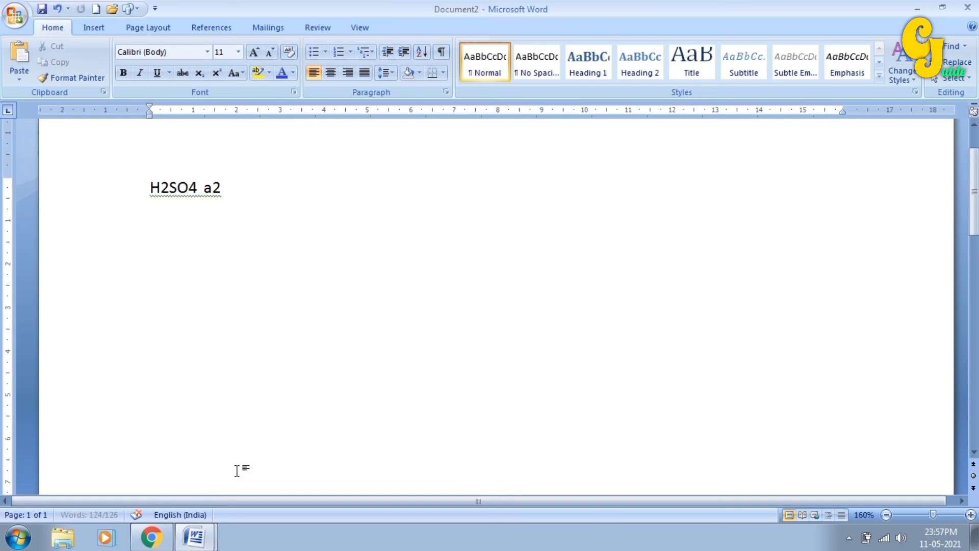
pyautogui.moveTo(208, 538)
pyautogui.click(196, 480)
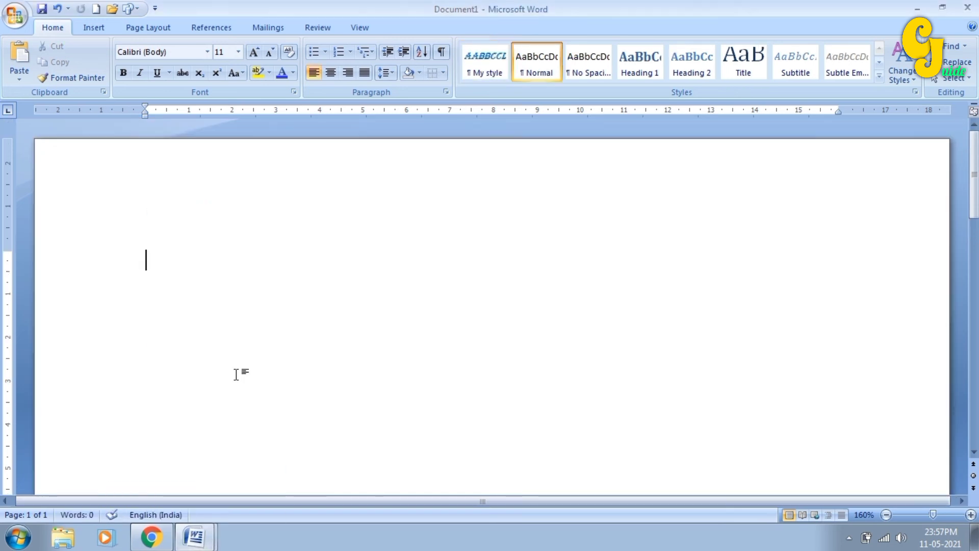
# - Apply My style to the whole grasshopper story in Document1
pyautogui.scroll(-1, 144, 262)
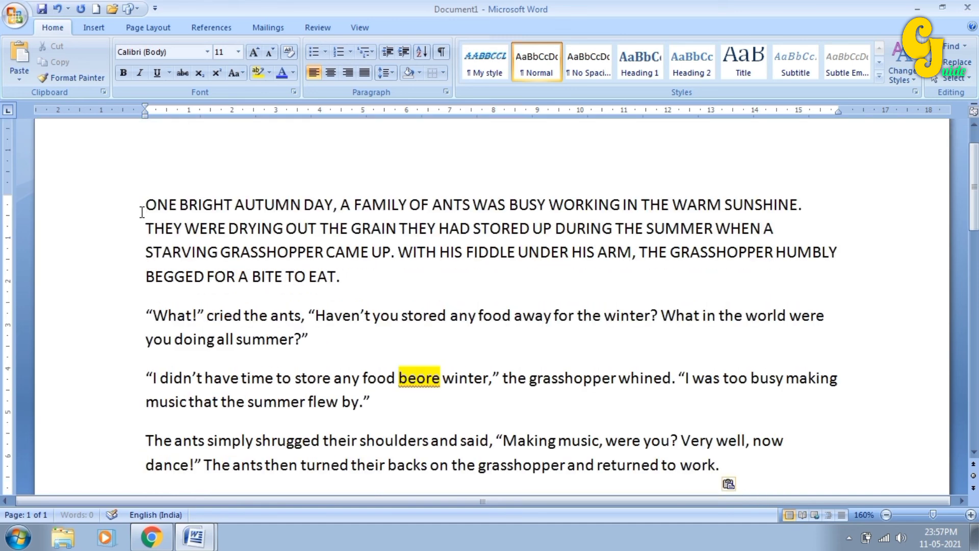
pyautogui.moveTo(145, 204); pyautogui.dragTo(728, 481)
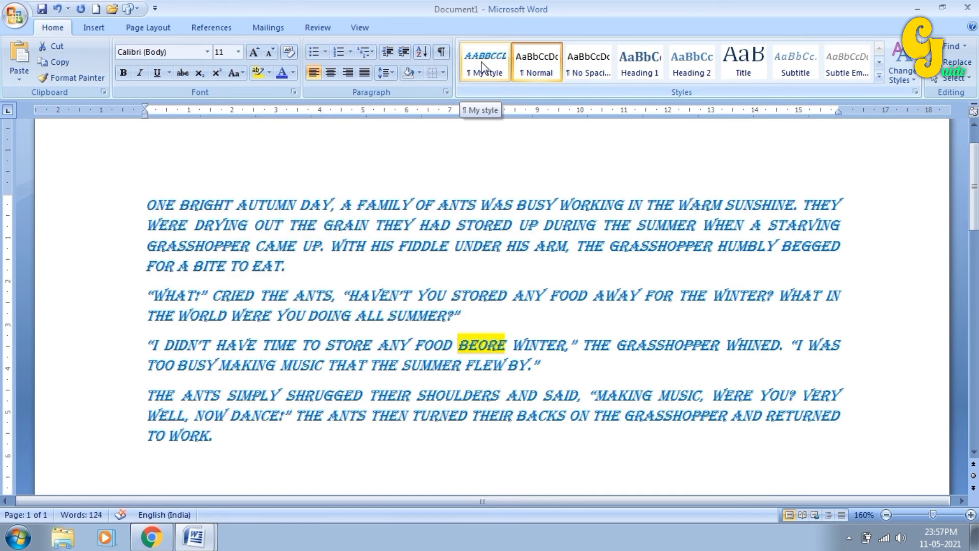
pyautogui.click(482, 66)
pyautogui.click(306, 224)
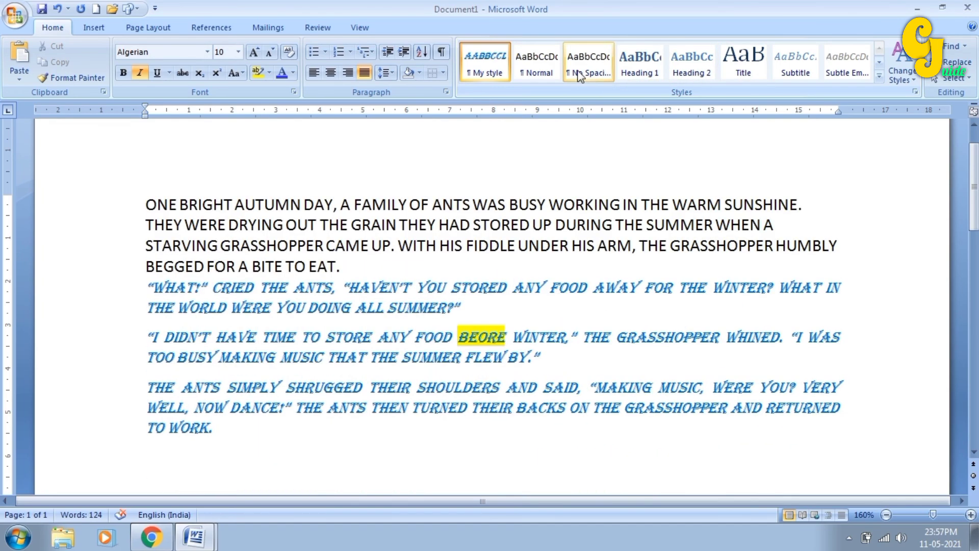
pyautogui.click(506, 77)
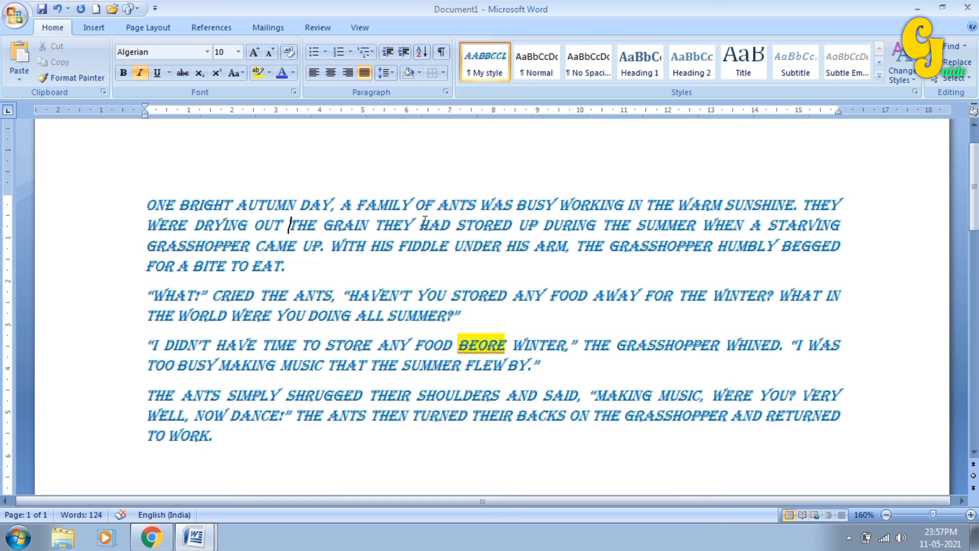
pyautogui.moveTo(424, 220); pyautogui.dragTo(502, 225)
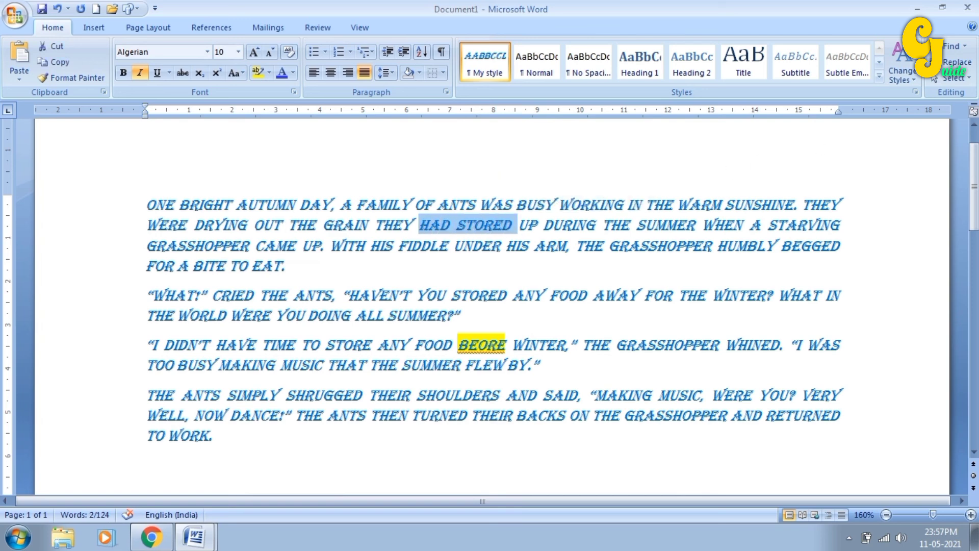
pyautogui.click(879, 77)
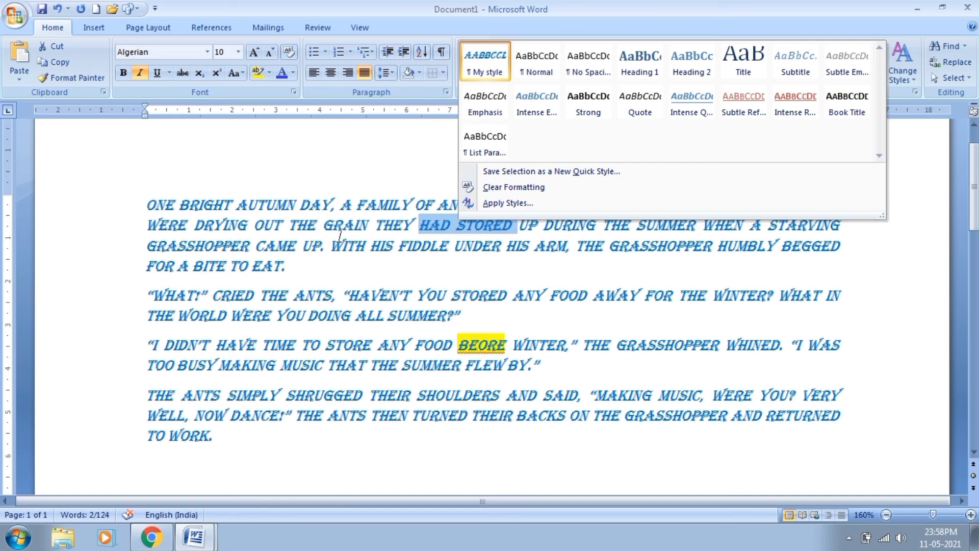
pyautogui.click(340, 235)
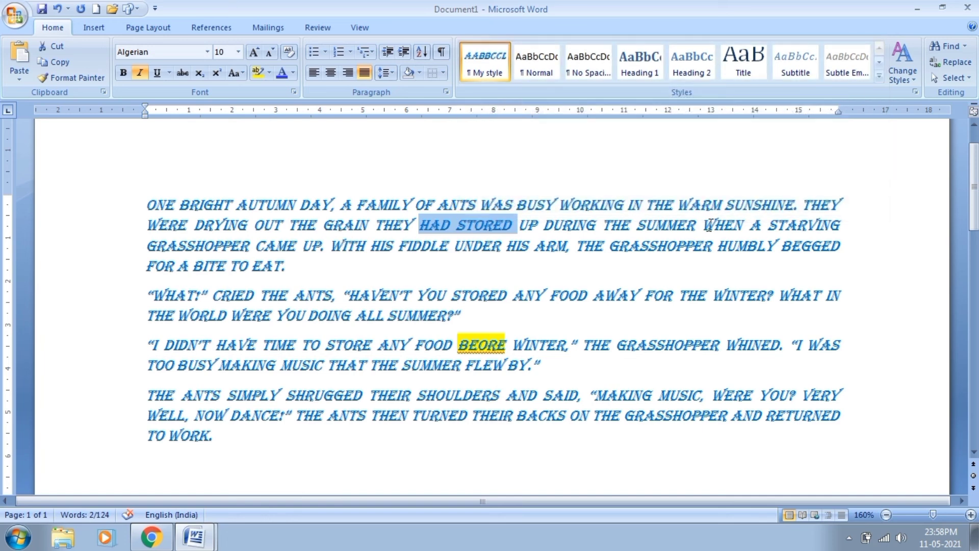
pyautogui.click(715, 225)
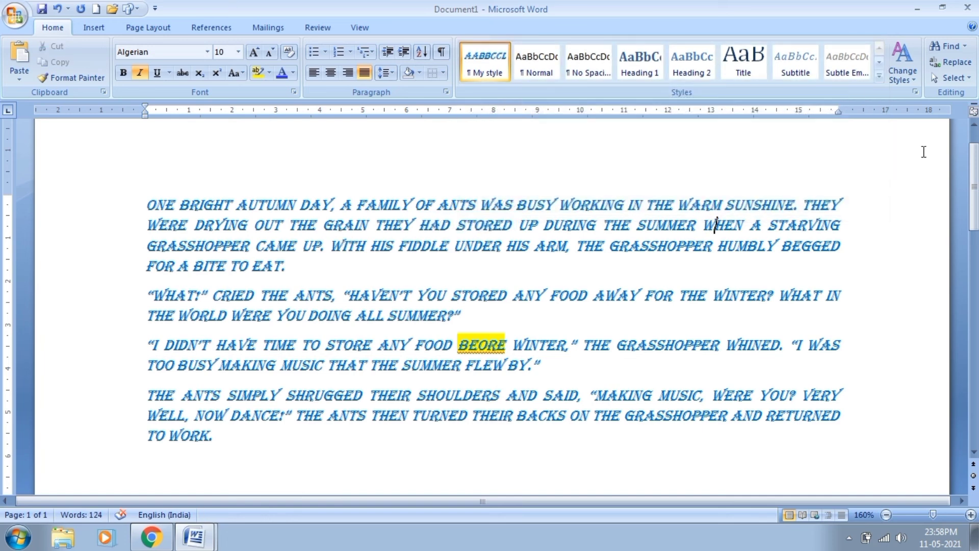
# - Apply the Traditional style set so the story paragraphs get first-line indents
pyautogui.click(903, 78)
pyautogui.moveTo(917, 95)
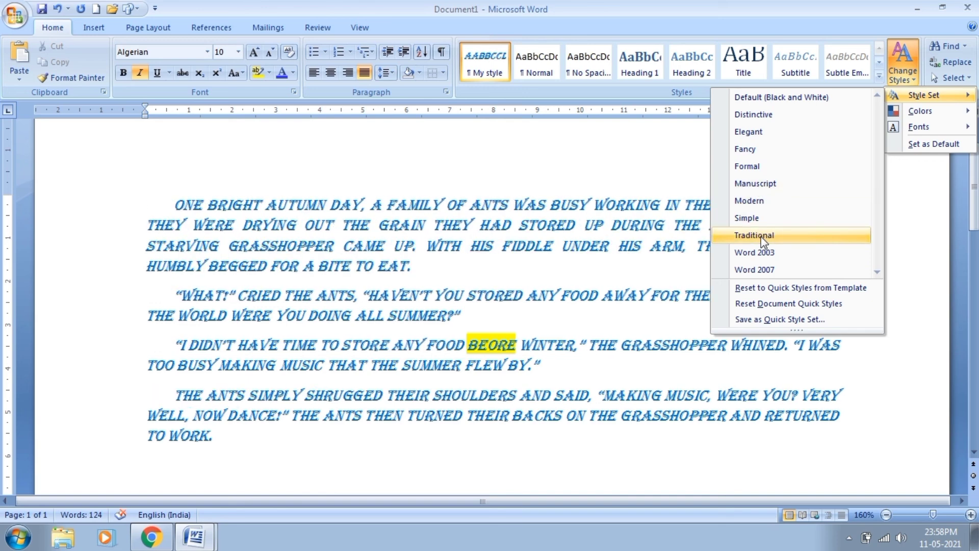
pyautogui.click(762, 237)
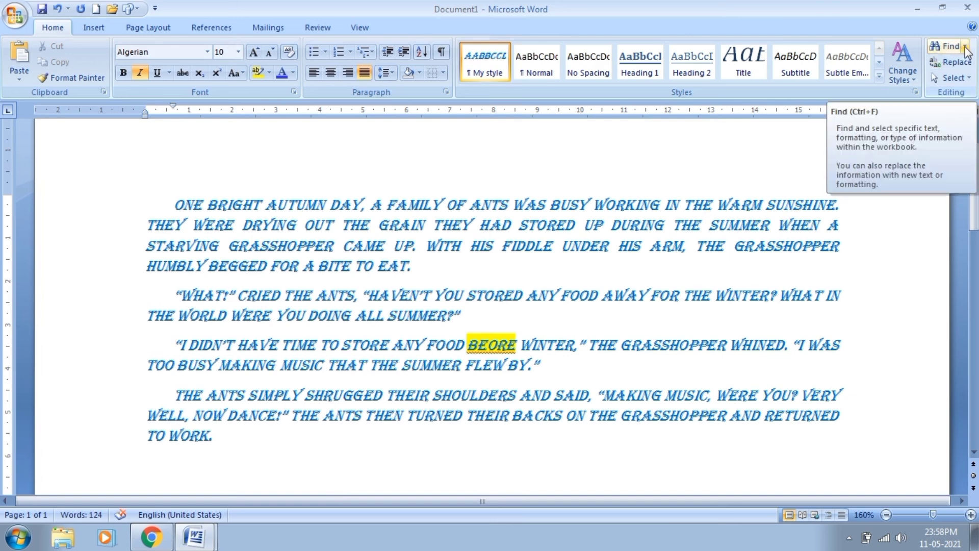
# - Find 'up' in the story, stepping through both matches until the search-finished message
pyautogui.click(965, 47)
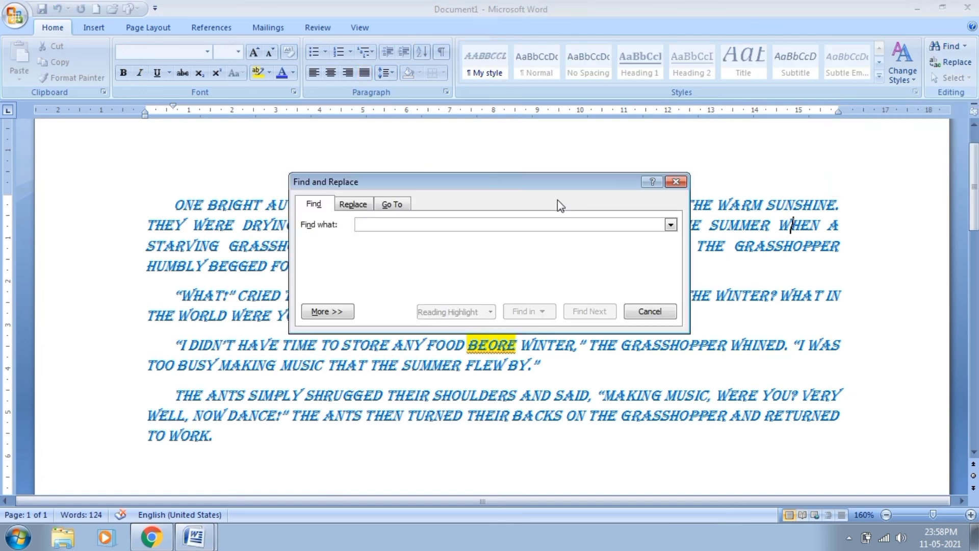
pyautogui.moveTo(491, 182); pyautogui.dragTo(475, 299)
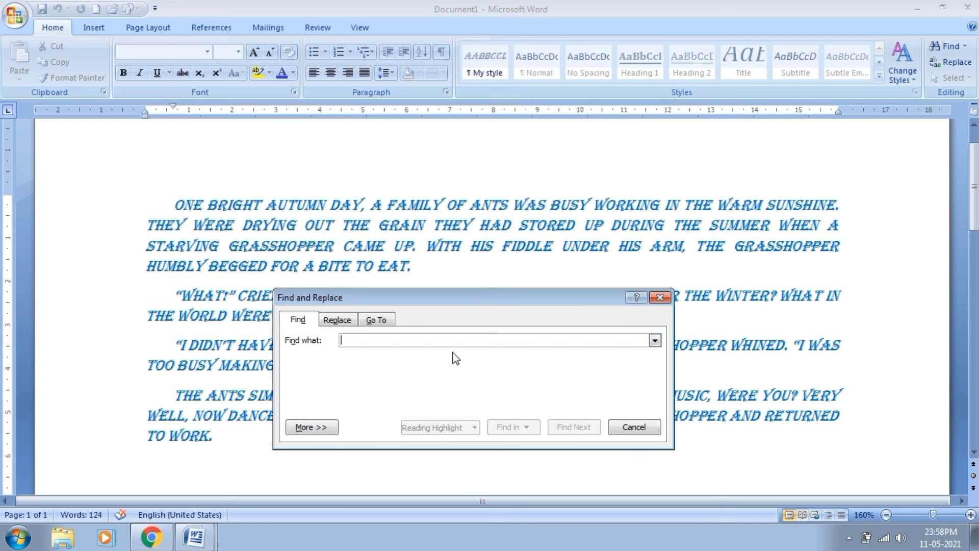
pyautogui.write('up')
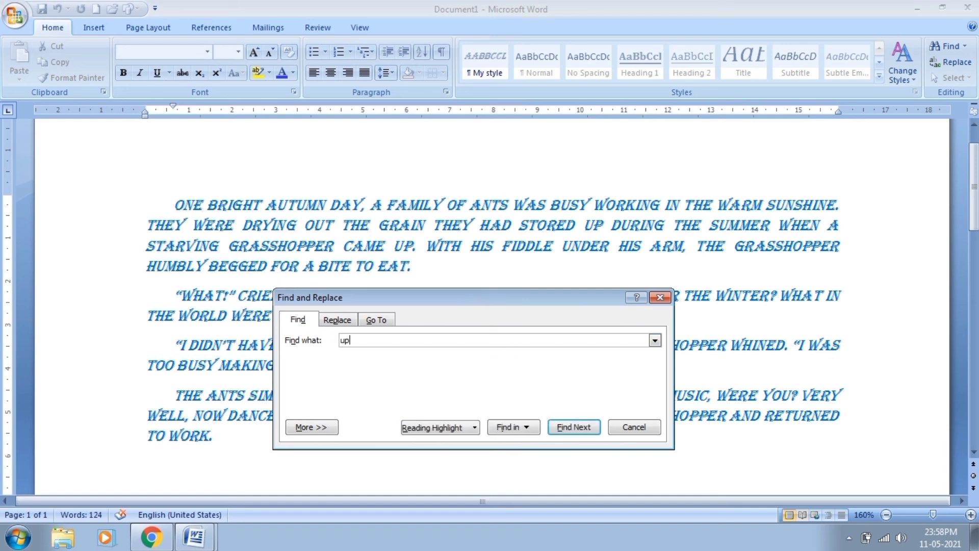
pyautogui.click(183, 211)
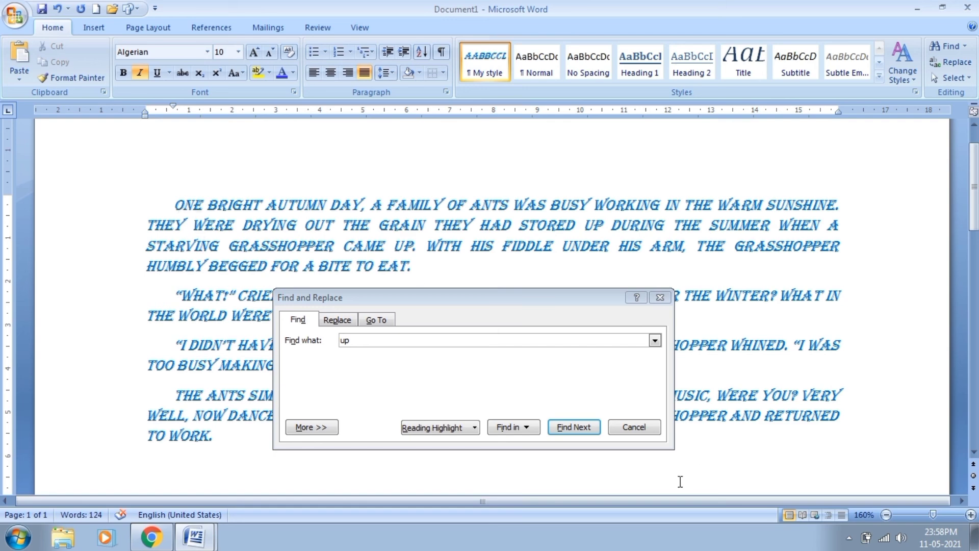
pyautogui.click(559, 433)
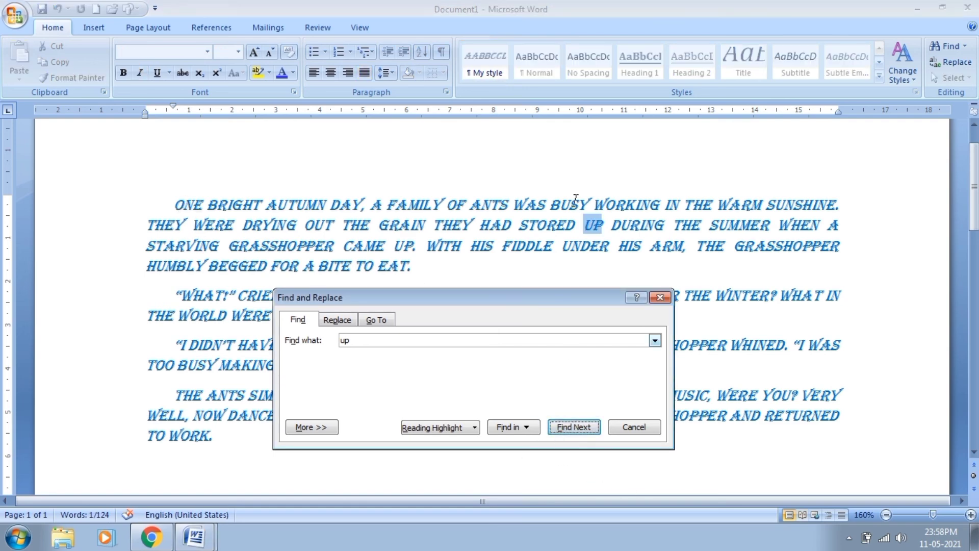
pyautogui.click(561, 428)
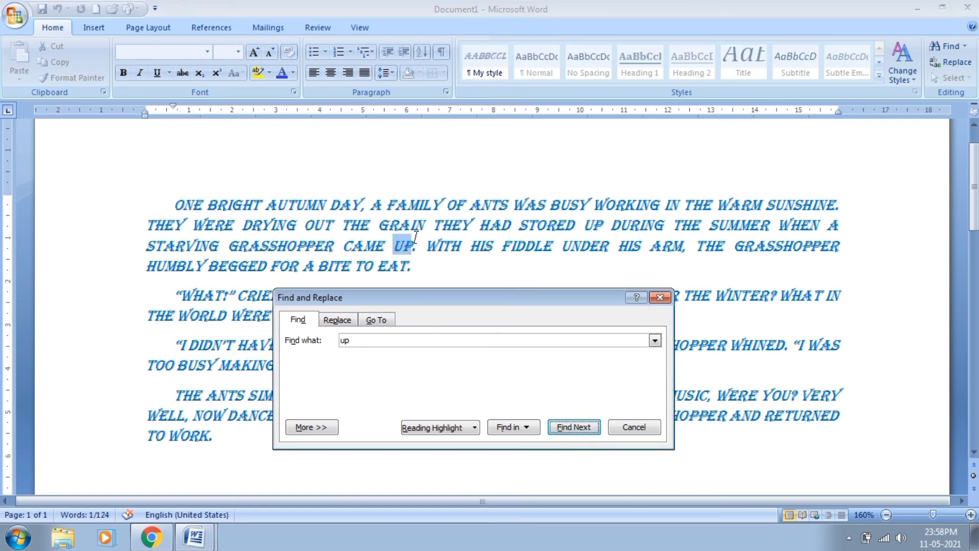
pyautogui.click(570, 431)
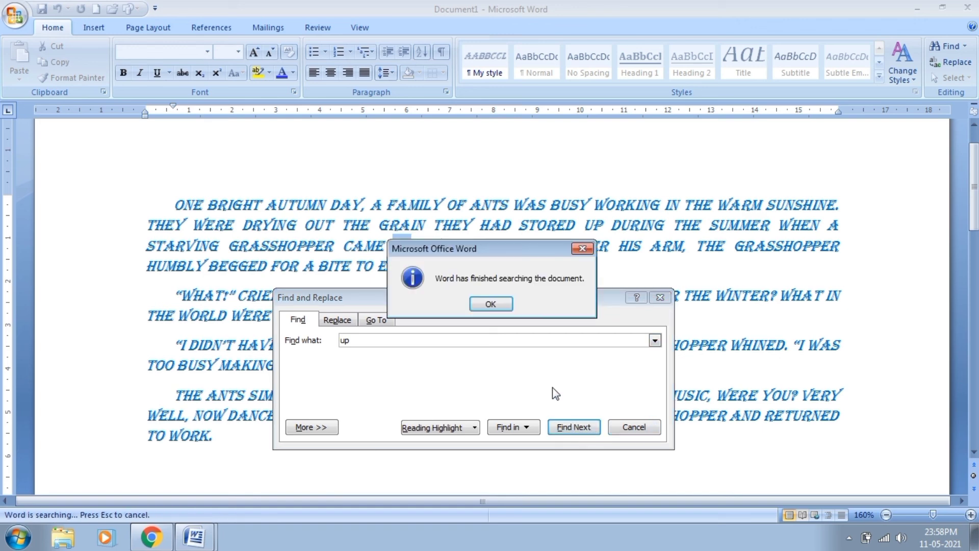
pyautogui.click(498, 304)
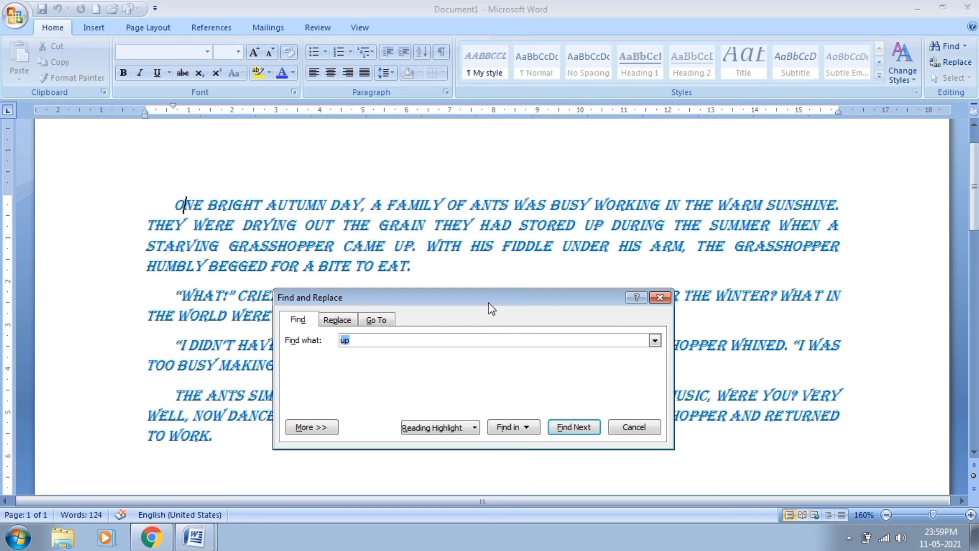
pyautogui.moveTo(489, 302); pyautogui.dragTo(421, 256)
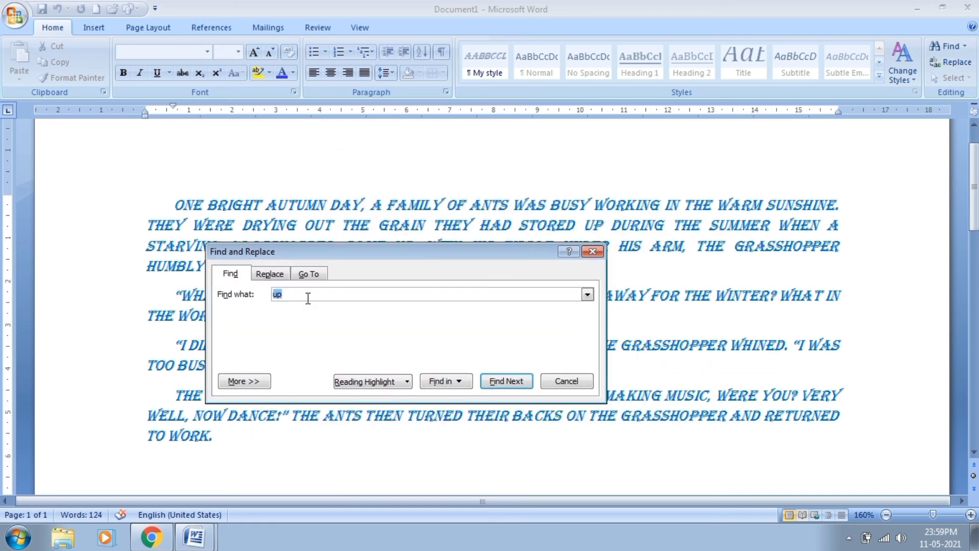
# - Replace all occurrences of 'up' with 'down', close the dialog, and select the first DOWN
pyautogui.click(270, 274)
pyautogui.moveTo(295, 252); pyautogui.dragTo(307, 275)
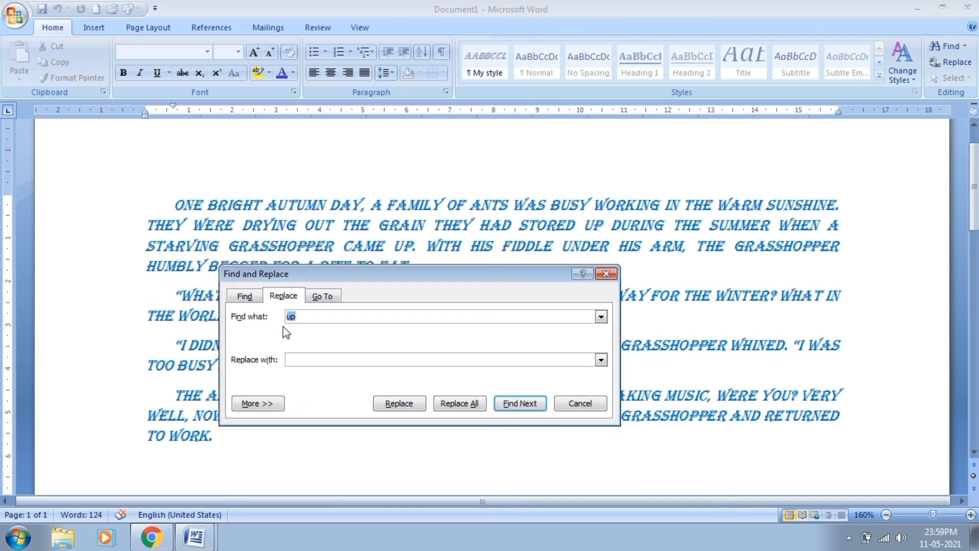
pyautogui.click(309, 318)
pyautogui.click(310, 361)
pyautogui.write('down')
pyautogui.click(454, 404)
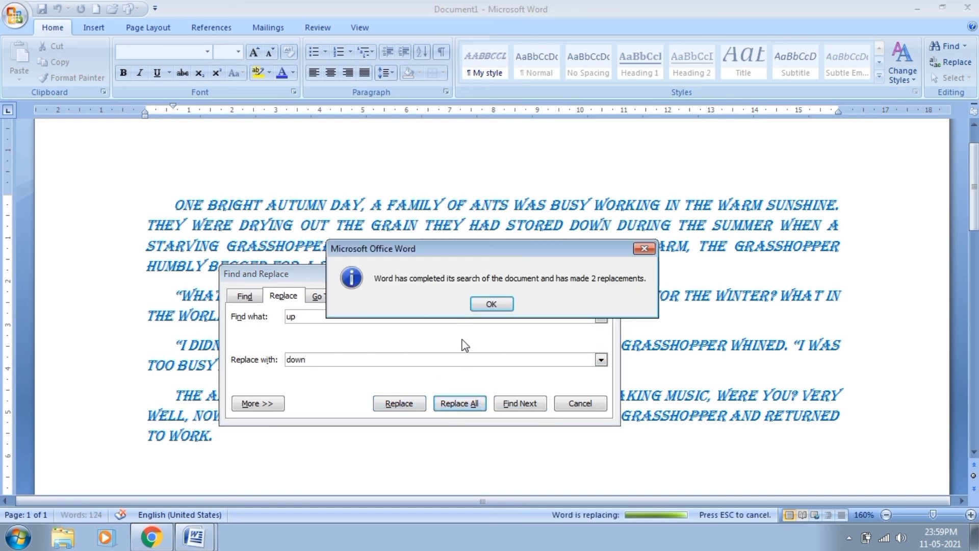
pyautogui.click(482, 301)
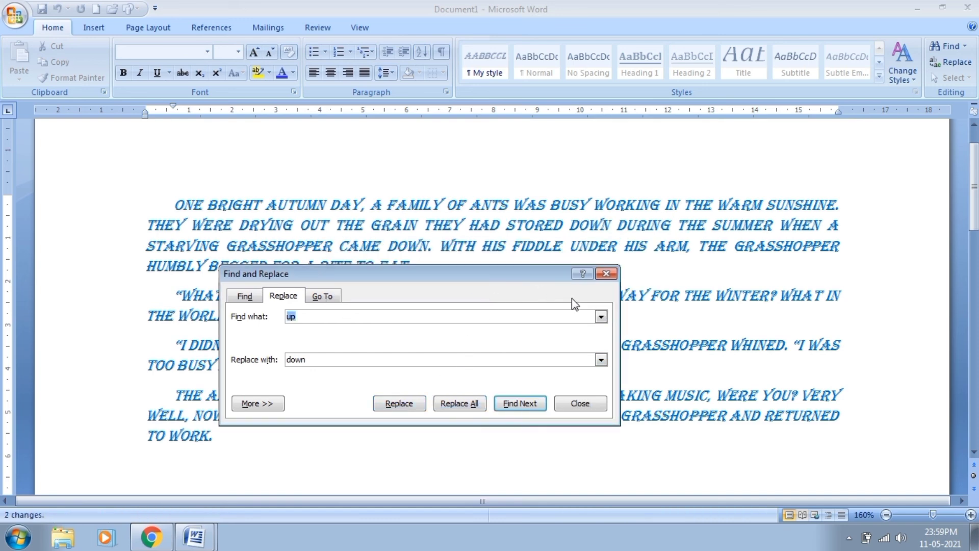
pyautogui.click(580, 403)
pyautogui.moveTo(569, 225); pyautogui.dragTo(616, 226)
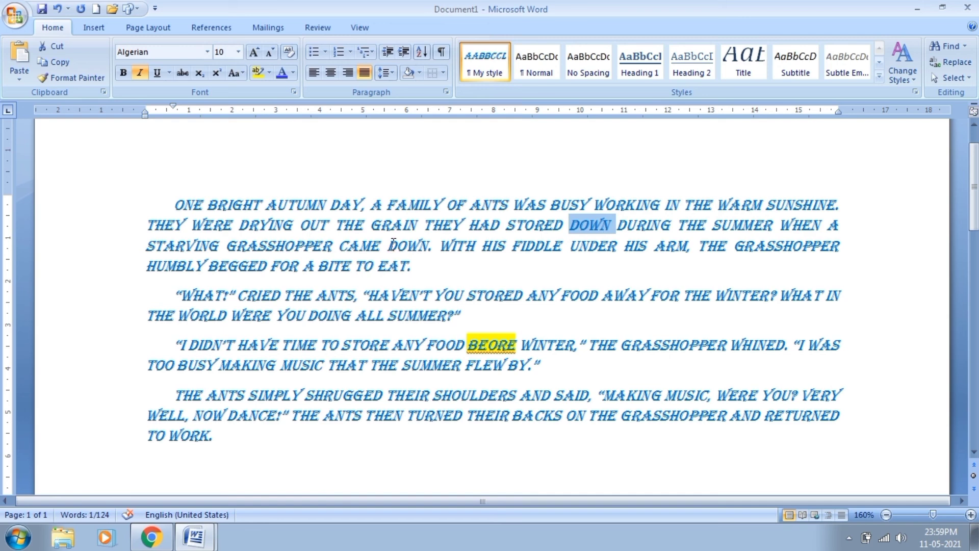
# - Check the second replaced DOWN, then select all text and delete the whole story
pyautogui.moveTo(388, 245); pyautogui.dragTo(431, 249)
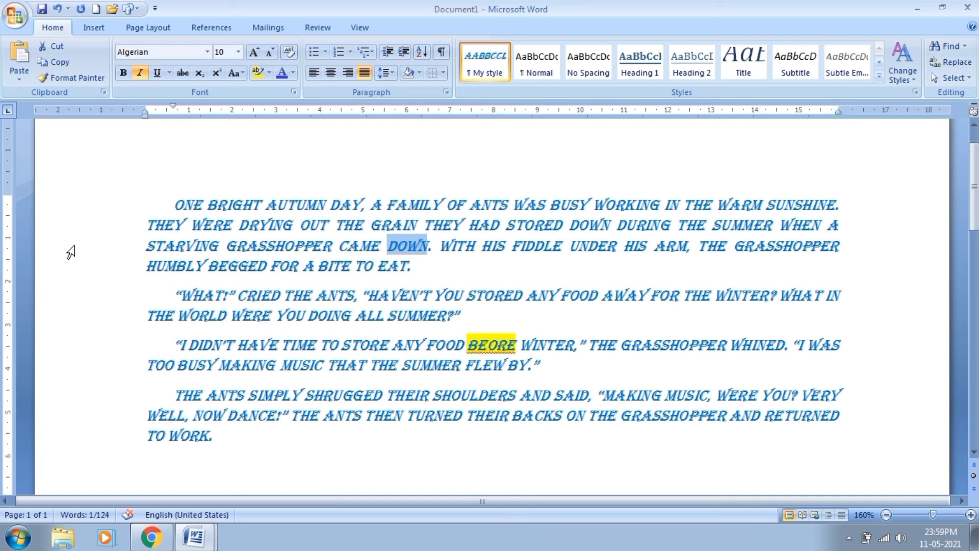
pyautogui.moveTo(114, 204); pyautogui.dragTo(105, 435)
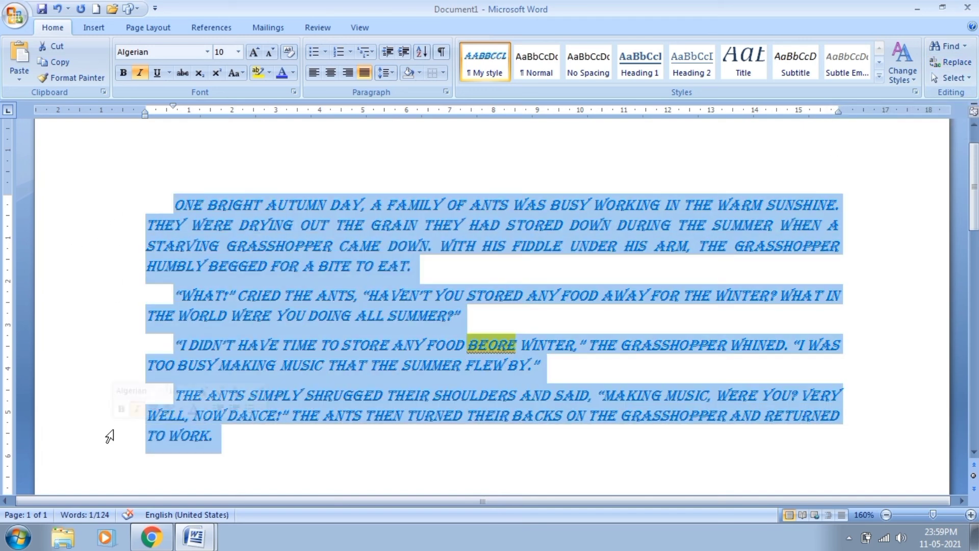
pyautogui.click(460, 315)
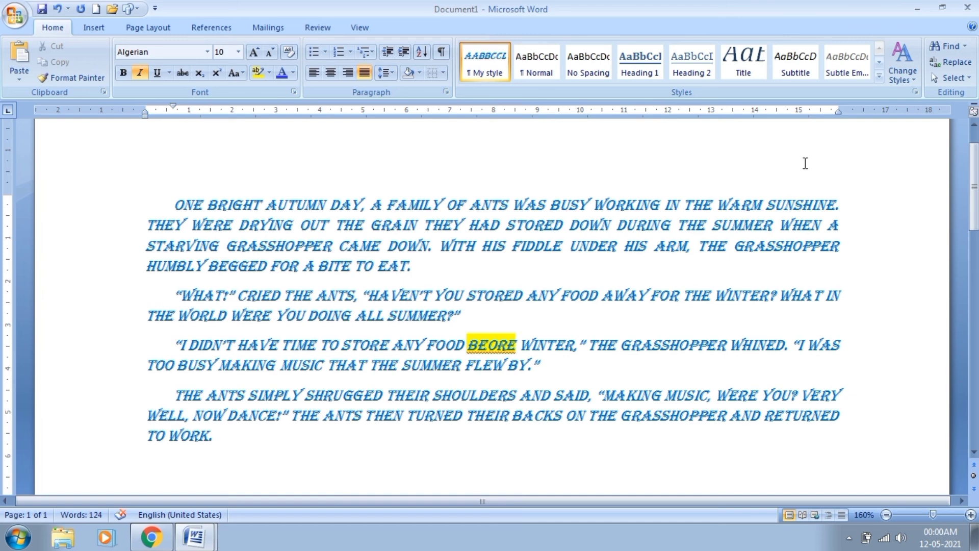
pyautogui.click(950, 77)
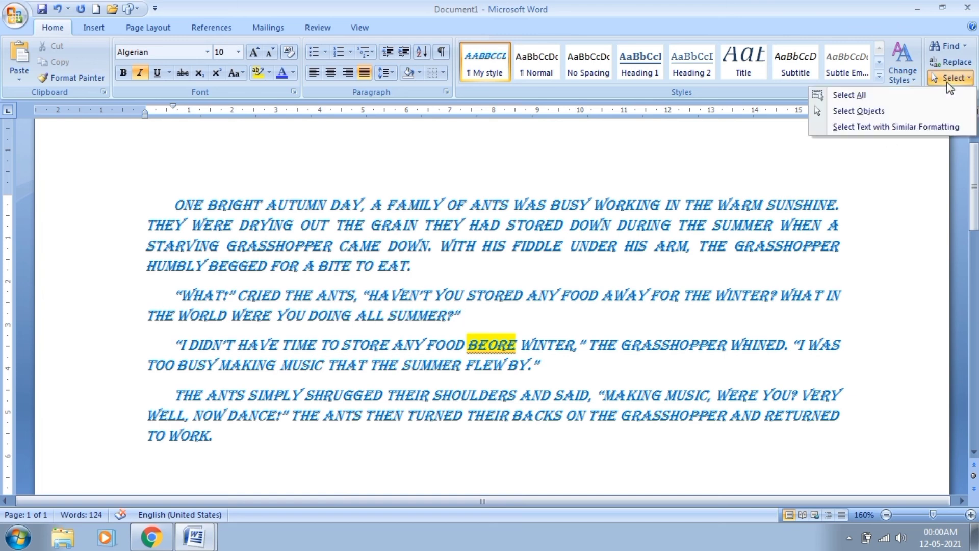
pyautogui.click(849, 96)
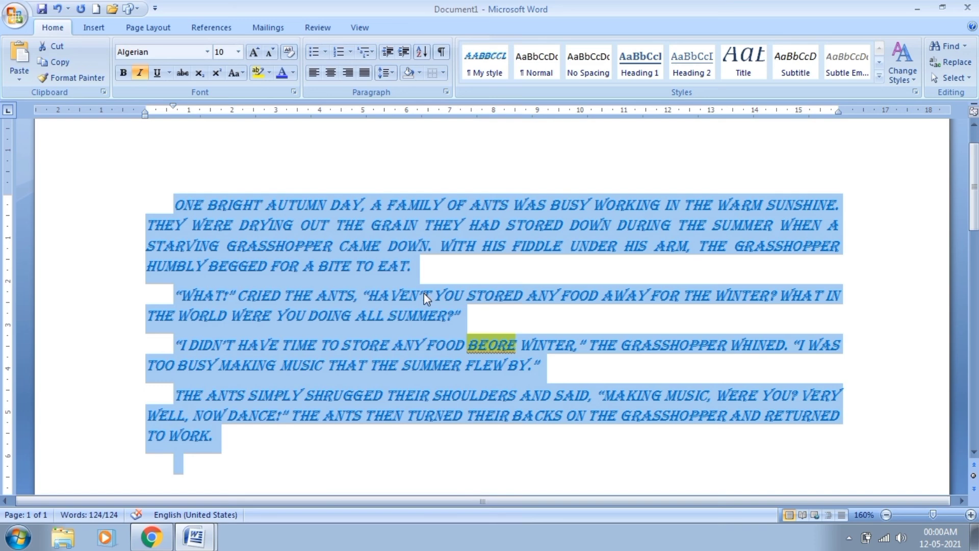
pyautogui.press('Delete')
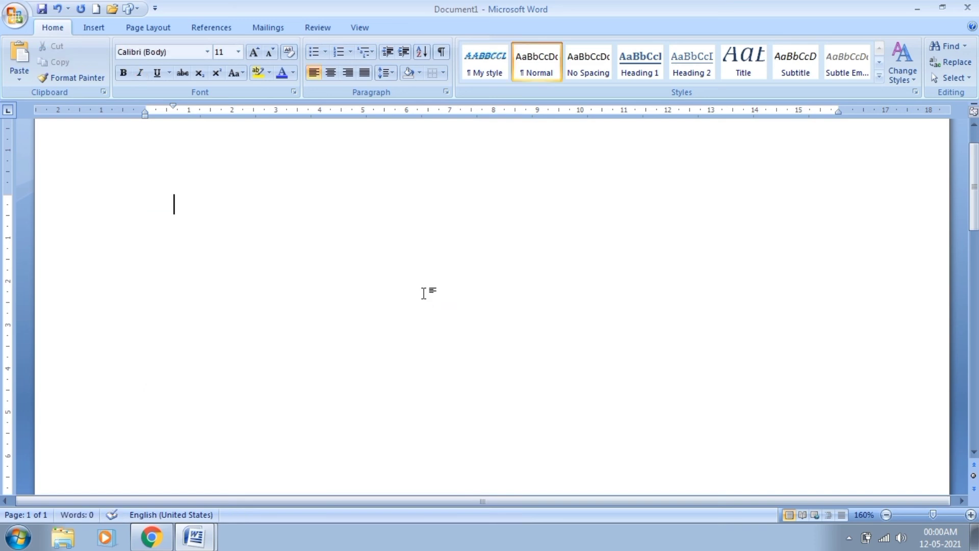